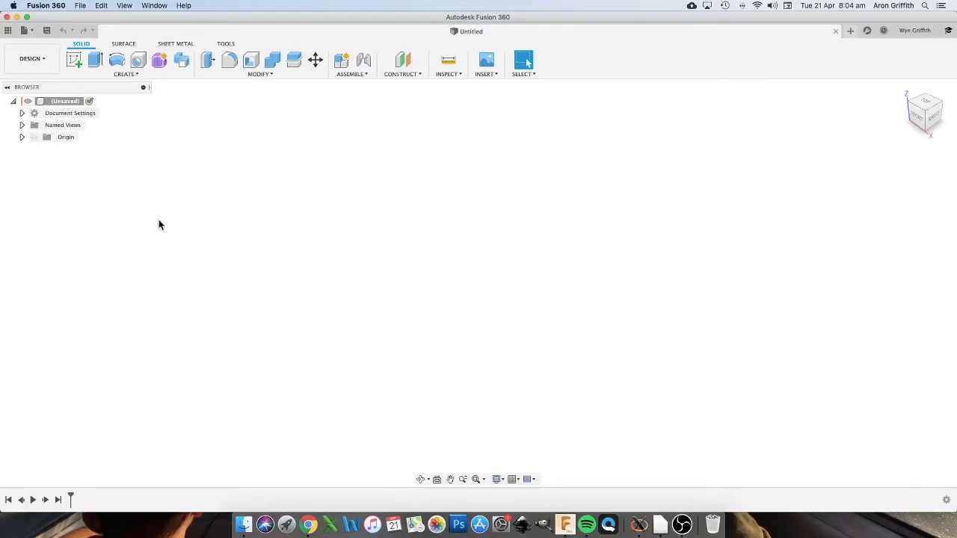
# - Start a sketch on the horizontal plane and draw a rectangle from the origin, about 72 mm high
pyautogui.click(73, 60)
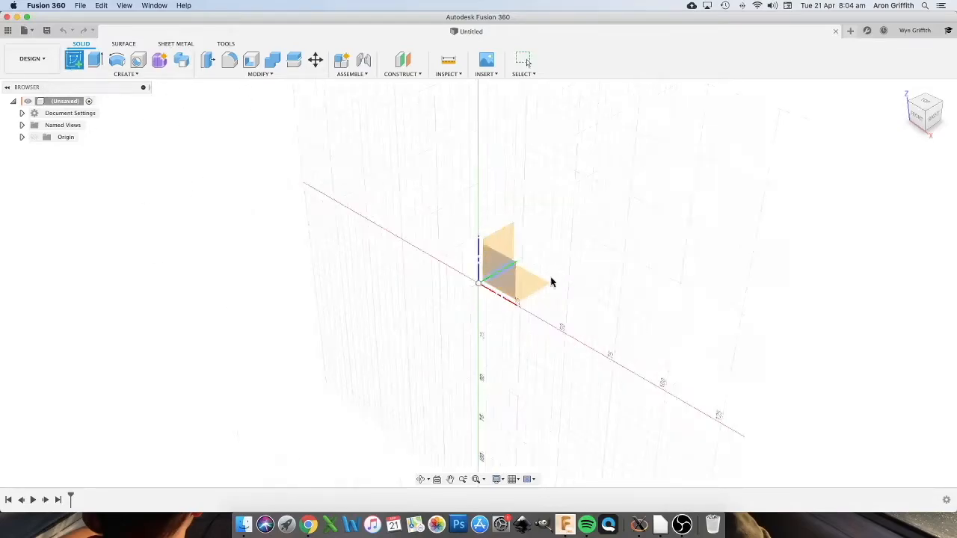
pyautogui.click(521, 295)
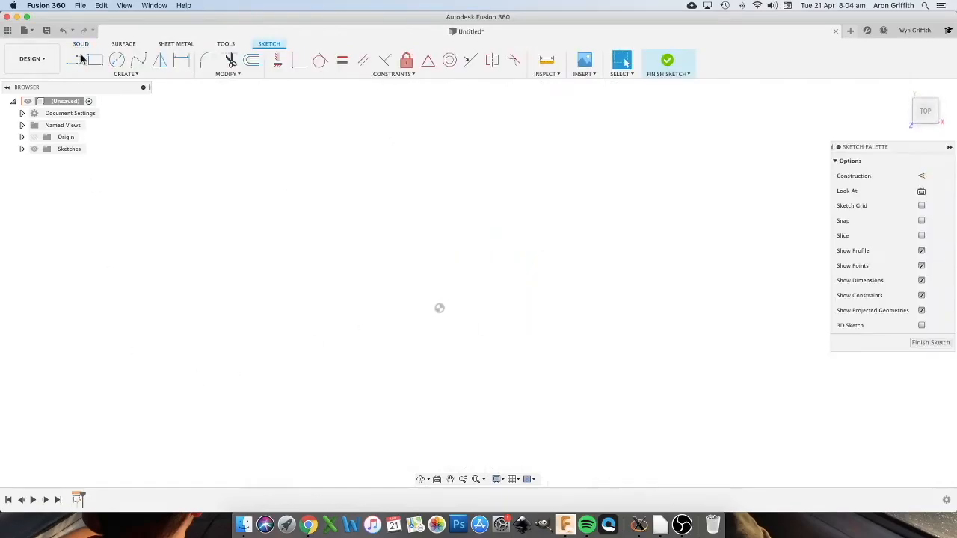
pyautogui.click(95, 60)
pyautogui.click(439, 308)
pyautogui.click(752, 143)
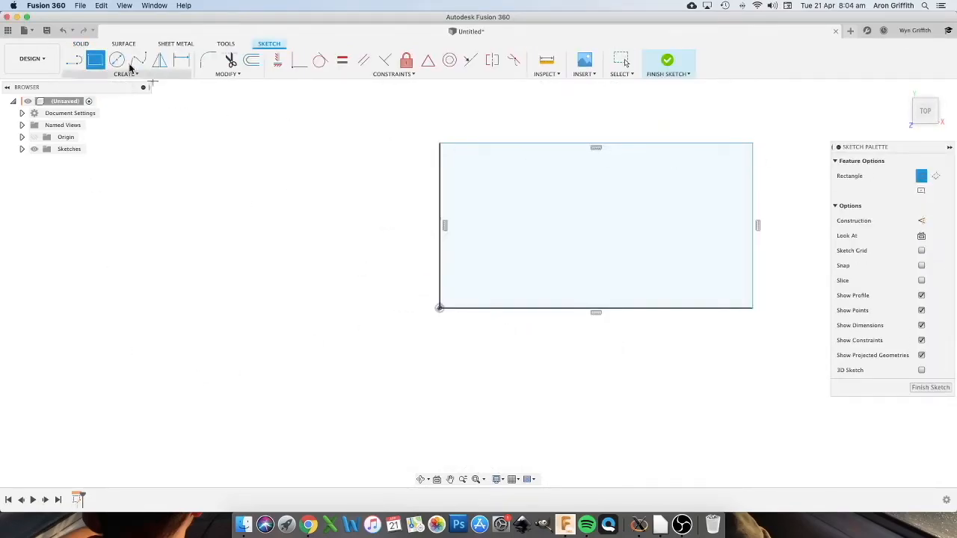
# - Dimension the rectangle's vertical side through the origin to 100 mm
pyautogui.click(181, 60)
pyautogui.click(440, 268)
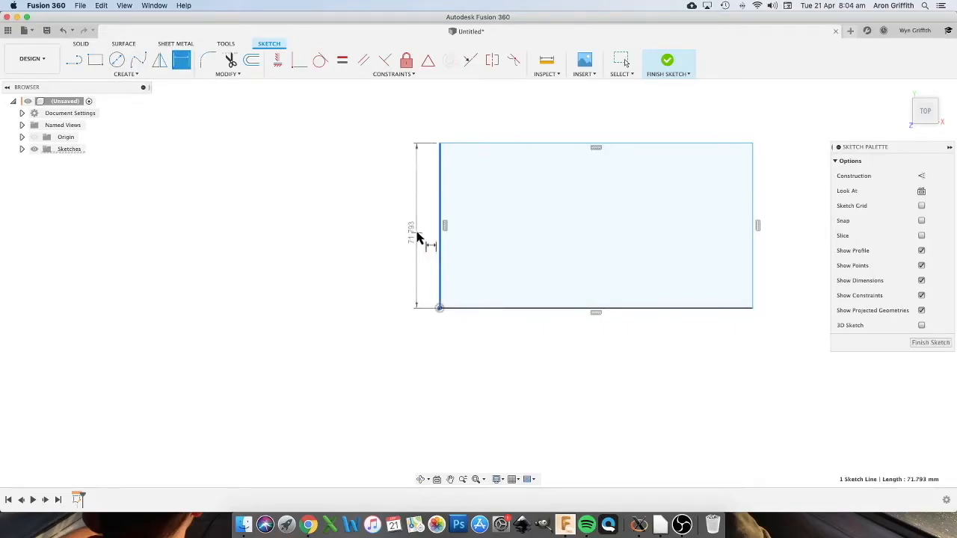
pyautogui.click(417, 235)
pyautogui.write('100')
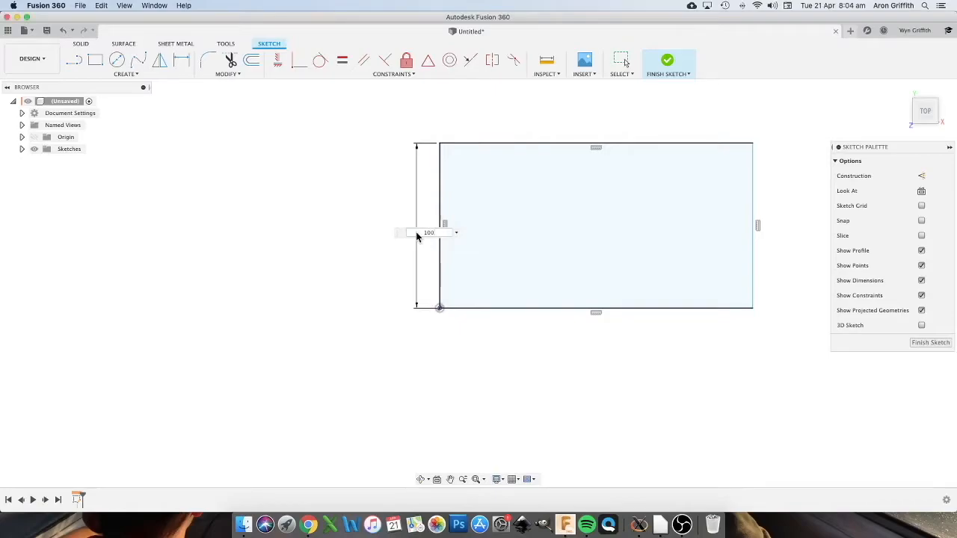
pyautogui.press('Return')
# - Dimension the rectangle's lower horizontal side to 200 mm and finish the sketch
pyautogui.scroll(-5, 329, 326)
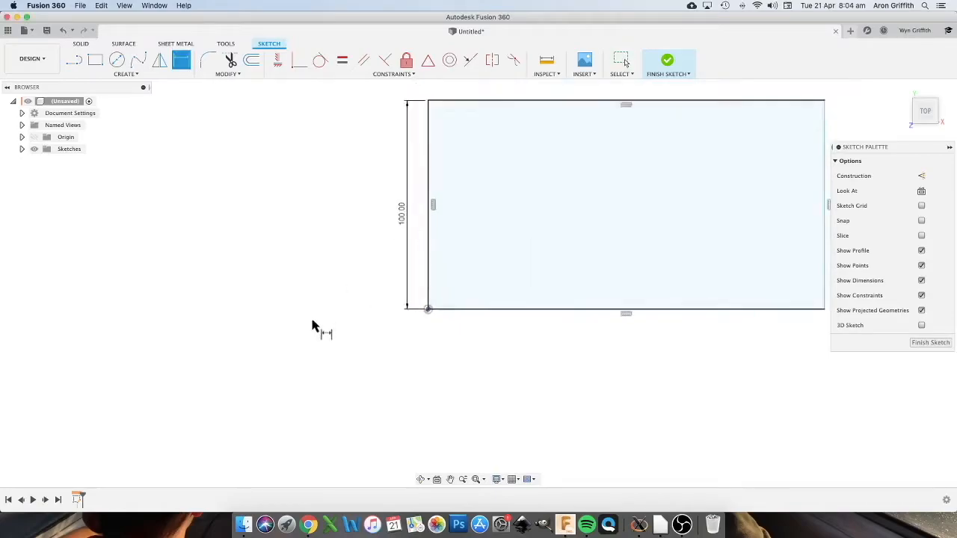
pyautogui.click(485, 326)
pyautogui.click(479, 348)
pyautogui.write('200')
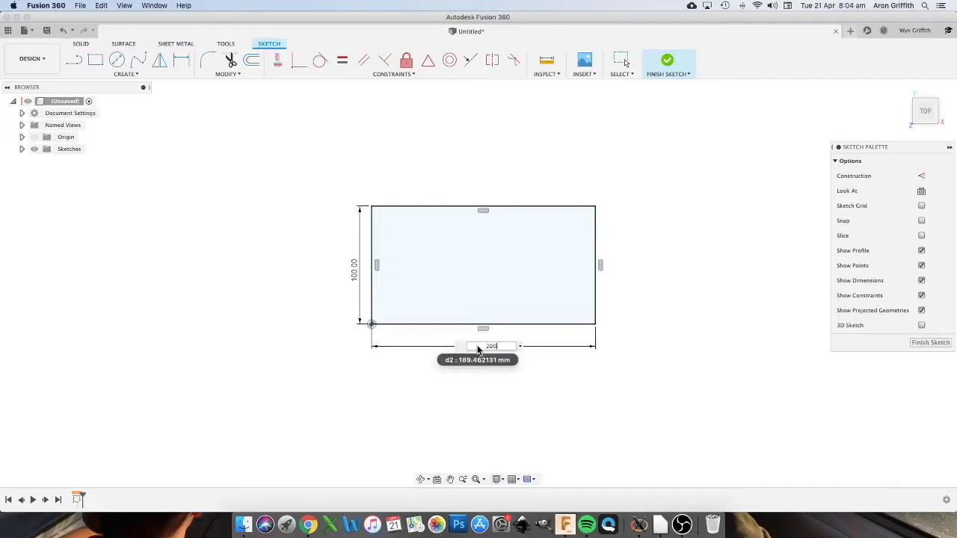
pyautogui.press('Return')
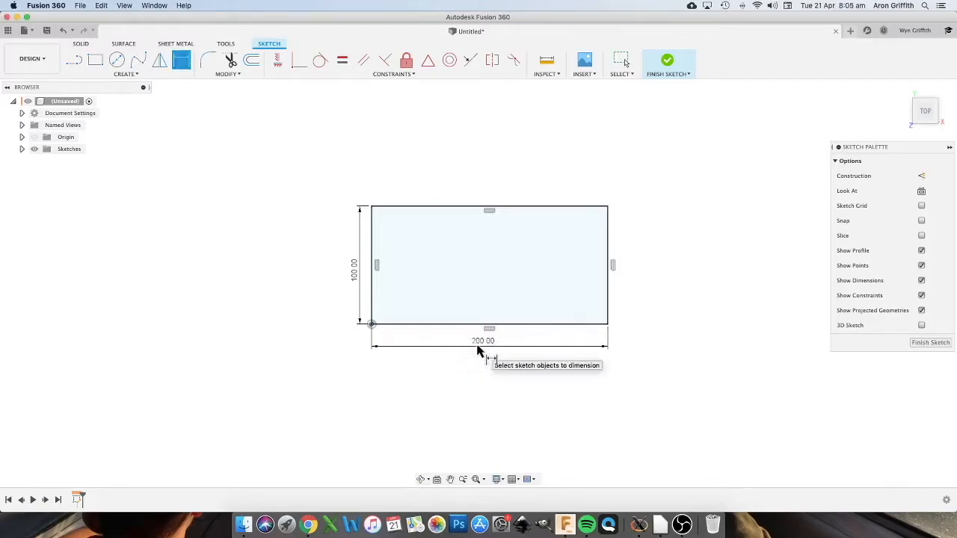
pyautogui.click(669, 61)
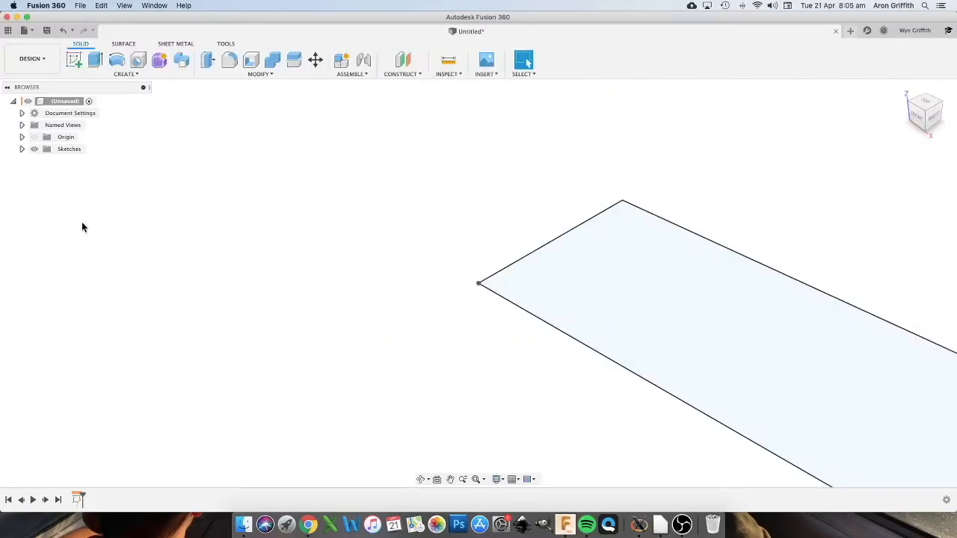
# - Extrude the rectangle profile 50 mm upward as a new body
pyautogui.click(94, 59)
pyautogui.moveTo(364, 271); pyautogui.dragTo(364, 225)
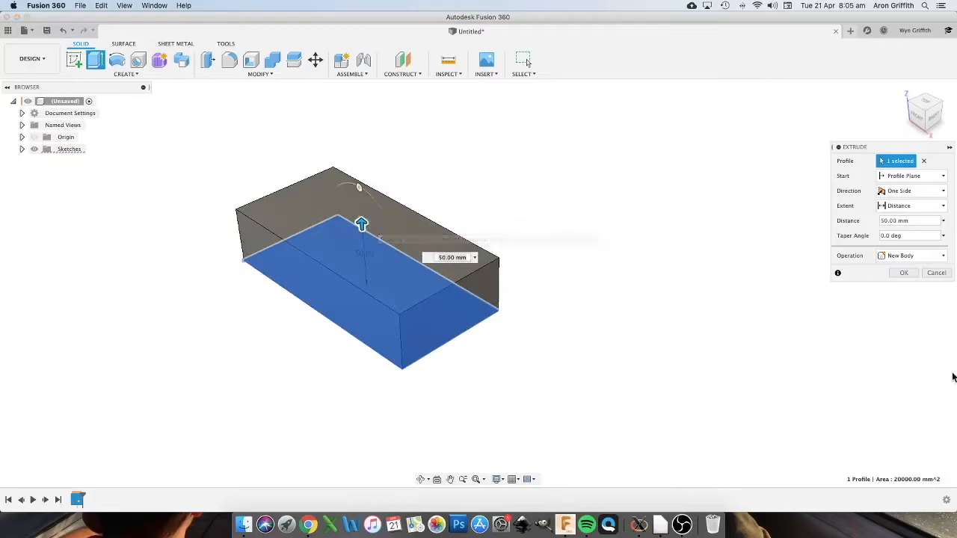
pyautogui.click(899, 273)
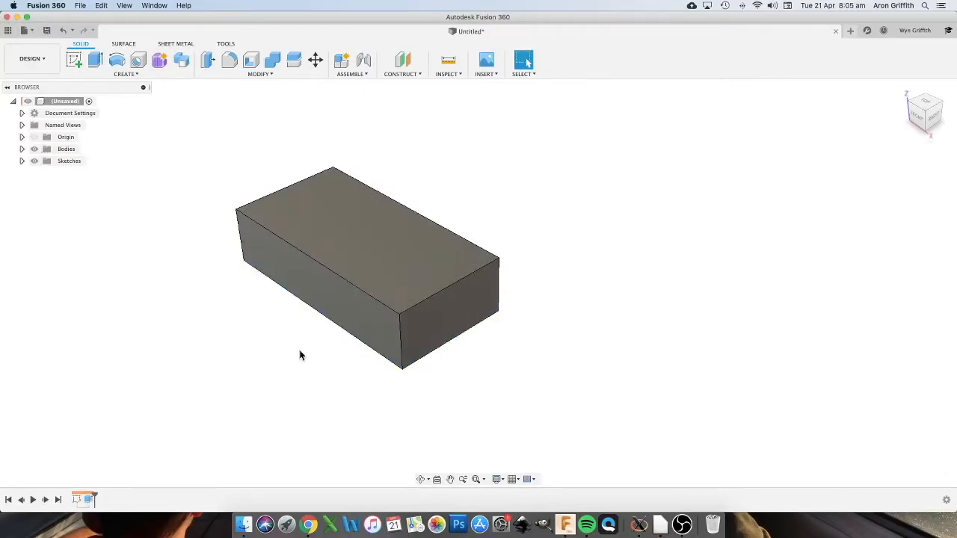
# - Shell the block from its top face with a 6 mm inside thickness
pyautogui.keyDown('shift'); pyautogui.moveTo(299, 355); pyautogui.dragTo(318, 317, button='middle'); pyautogui.keyUp('shift')
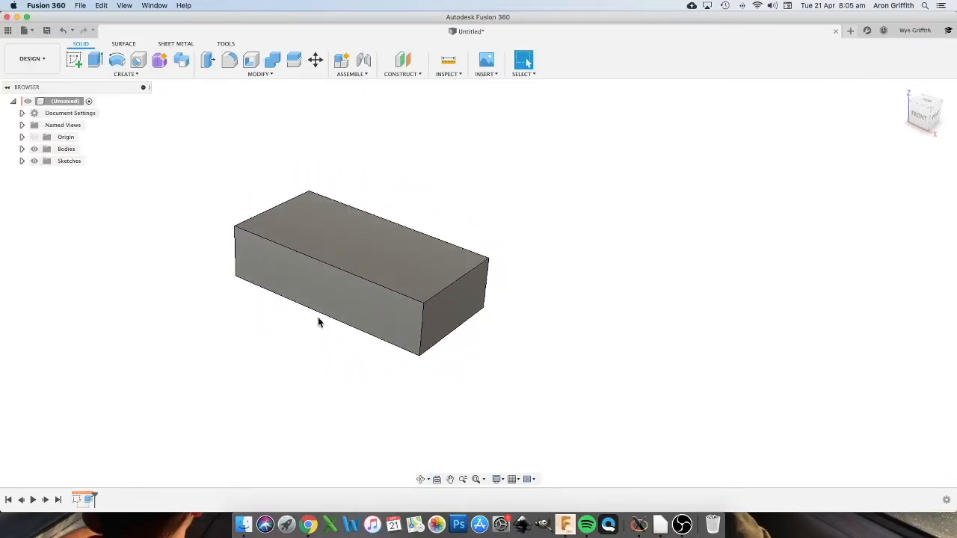
pyautogui.click(252, 61)
pyautogui.click(390, 273)
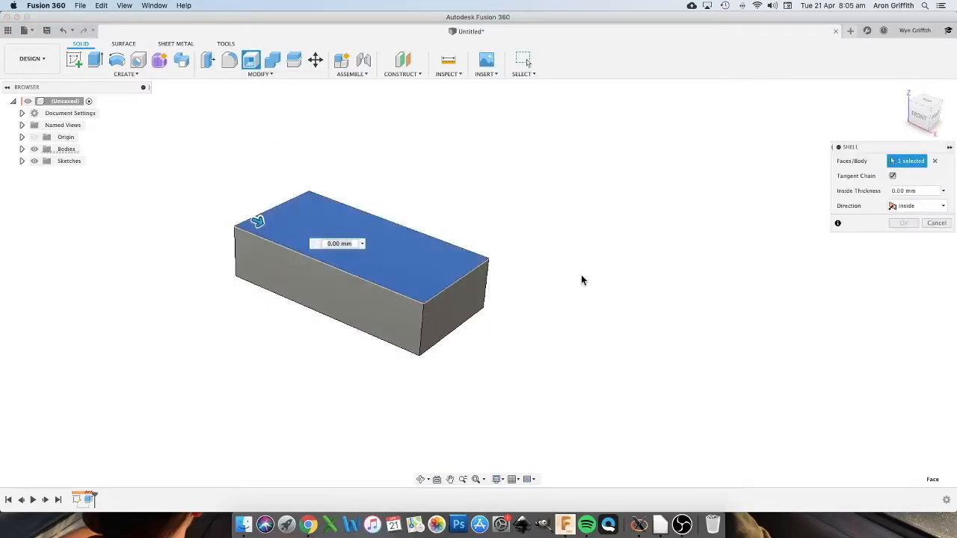
pyautogui.write('6')
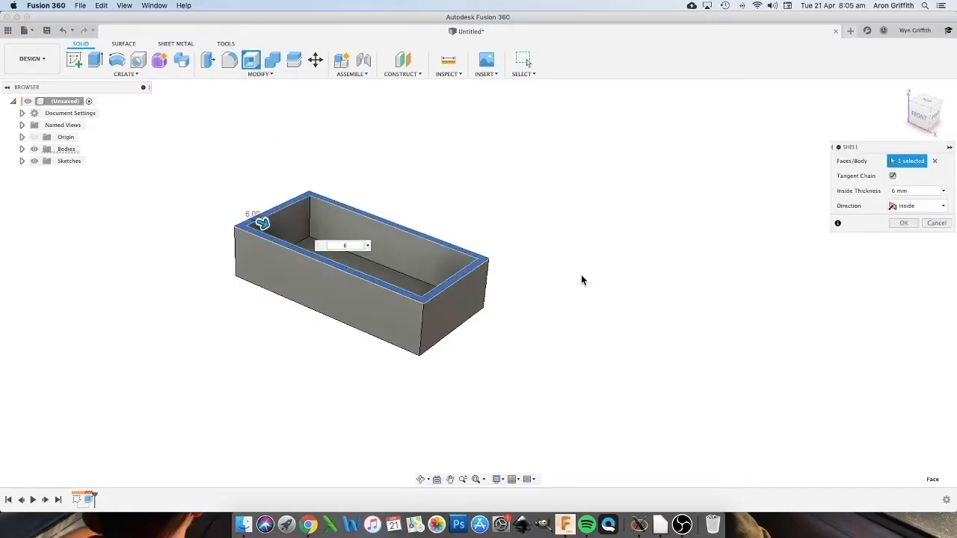
pyautogui.click(905, 224)
# - Fillet the four outer vertical corner edges of the box with an 8 mm radius
pyautogui.keyDown('shift'); pyautogui.moveTo(591, 354); pyautogui.dragTo(451, 316, button='middle'); pyautogui.keyUp('shift')
pyautogui.scroll(5, 451, 316)
pyautogui.keyDown('shift'); pyautogui.moveTo(359, 155); pyautogui.dragTo(362, 214, button='middle'); pyautogui.keyUp('shift')
pyautogui.click(228, 64)
pyautogui.click(252, 219)
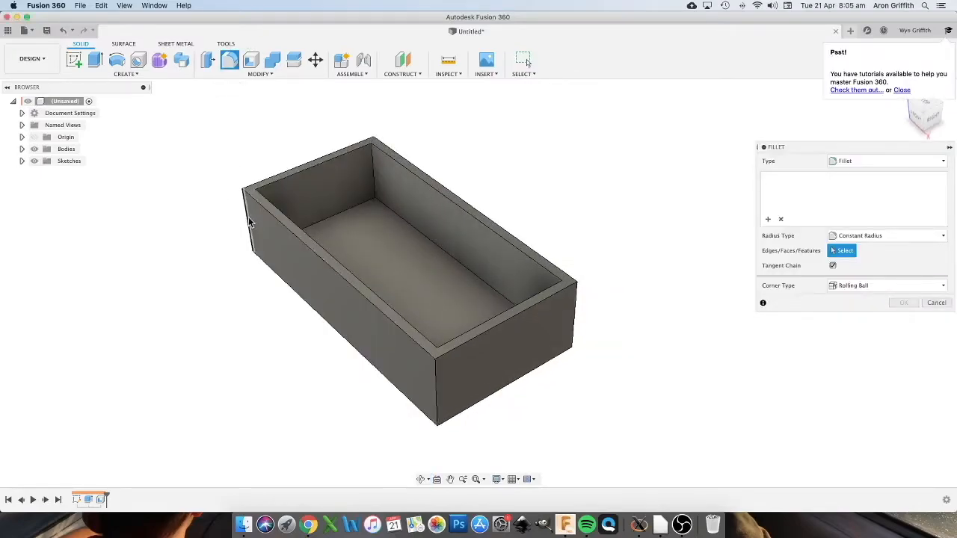
pyautogui.click(375, 155)
pyautogui.click(576, 310)
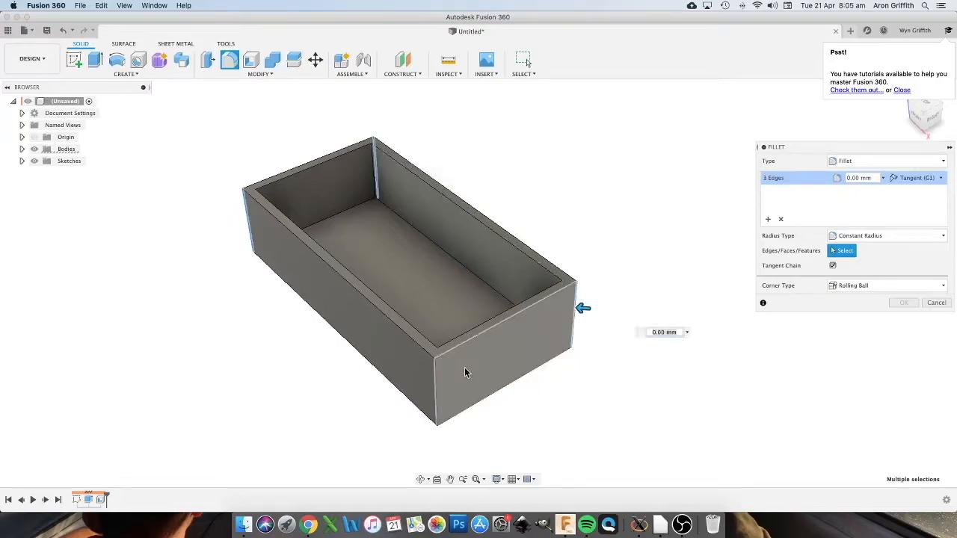
pyautogui.click(437, 383)
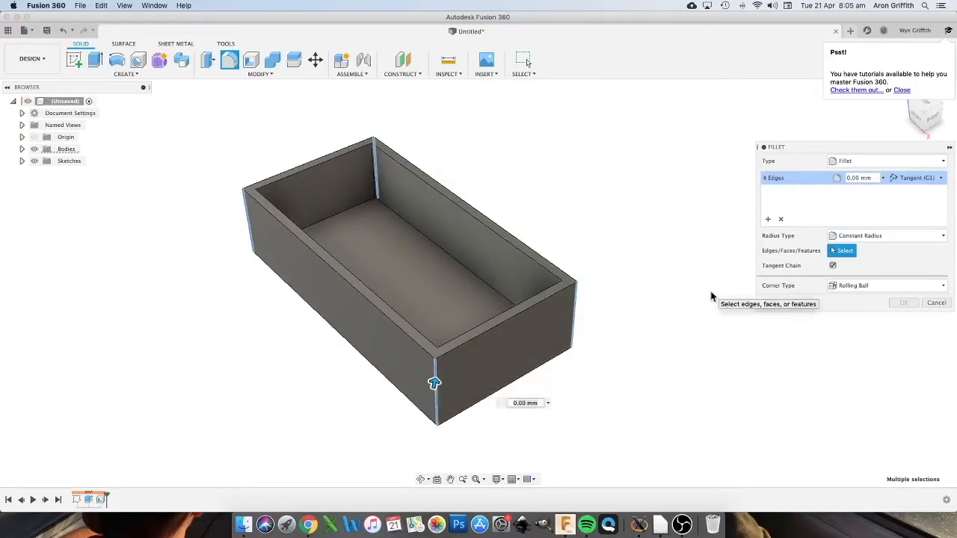
pyautogui.write('6')
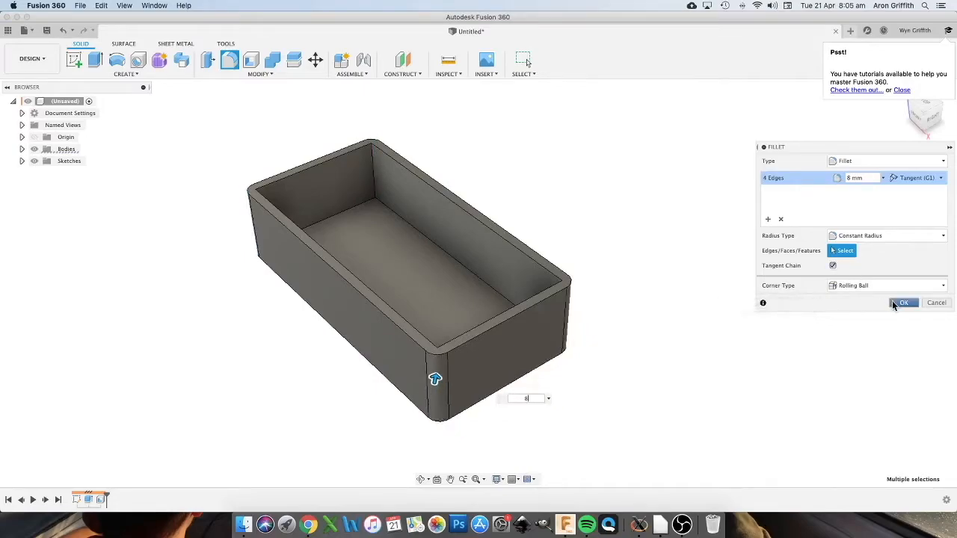
pyautogui.click(900, 303)
# - Examine the filleted outer corners and the wall thickness beside the square inner corners
pyautogui.keyDown('shift'); pyautogui.moveTo(259, 337); pyautogui.dragTo(272, 356, button='middle'); pyautogui.keyUp('shift')
pyautogui.scroll(10, 440, 395)
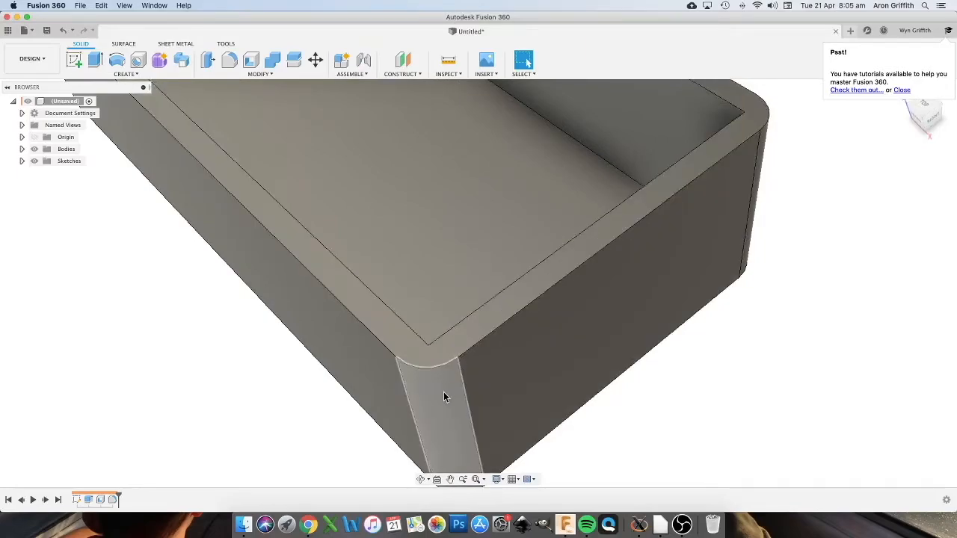
pyautogui.scroll(-3, 307, 314)
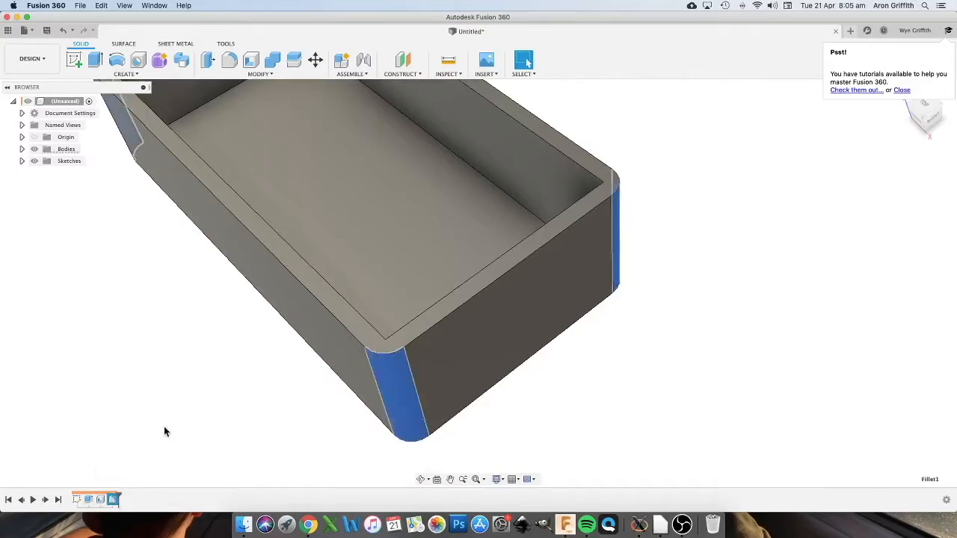
pyautogui.scroll(-4, 224, 390)
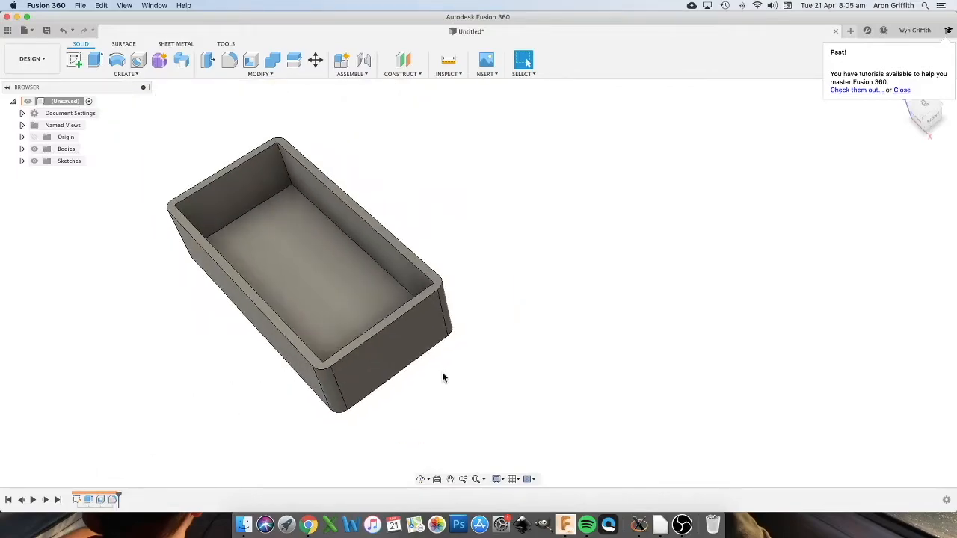
pyautogui.scroll(2, 442, 374)
pyautogui.scroll(5, 198, 363)
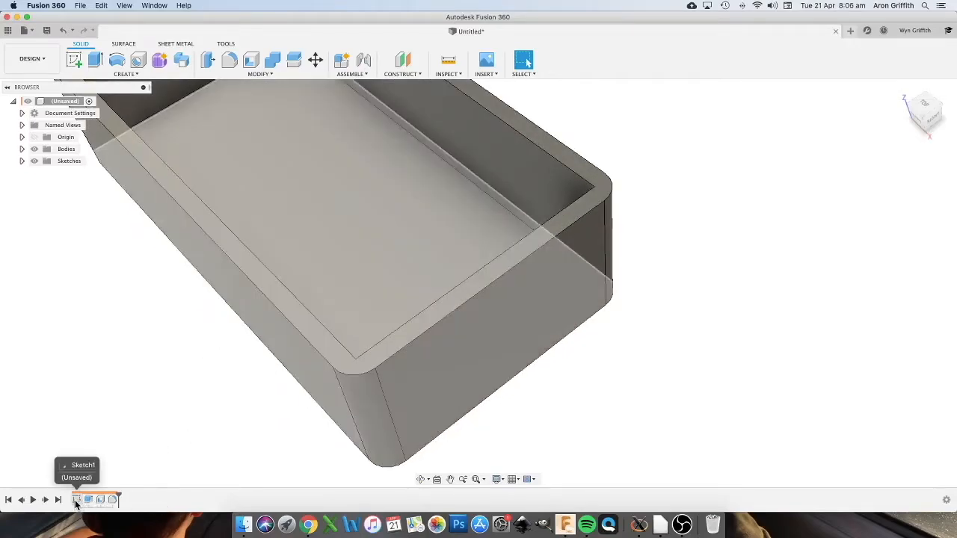
# - Roll the design history back before the first sketch, replay it feature by feature, and roll back and return to the end again
pyautogui.moveTo(114, 499); pyautogui.dragTo(71, 500)
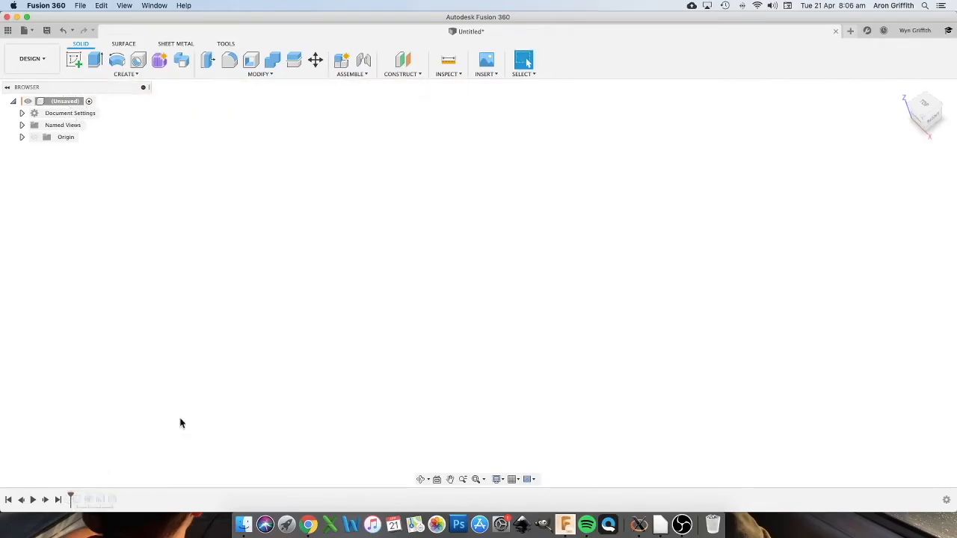
pyautogui.click(45, 500)
pyautogui.click(44, 500)
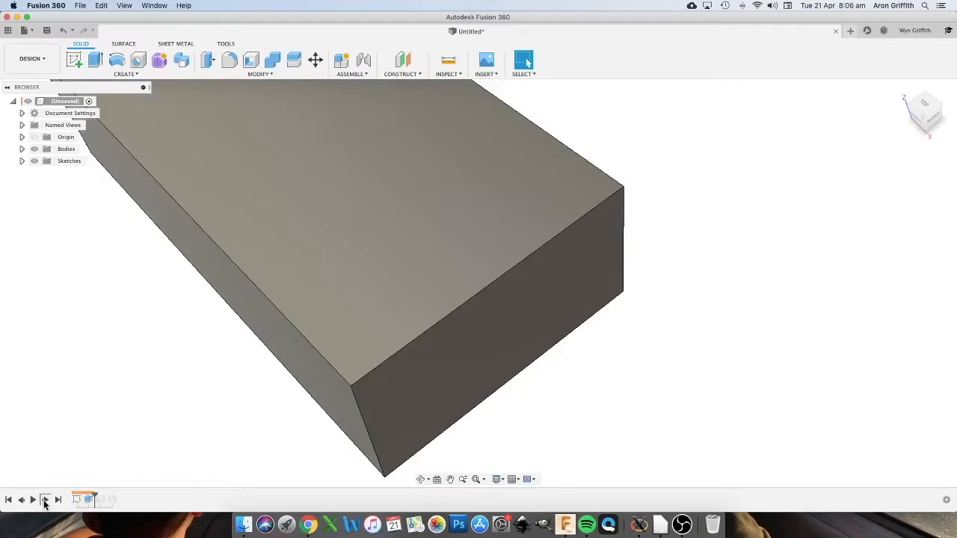
pyautogui.click(45, 500)
pyautogui.click(45, 501)
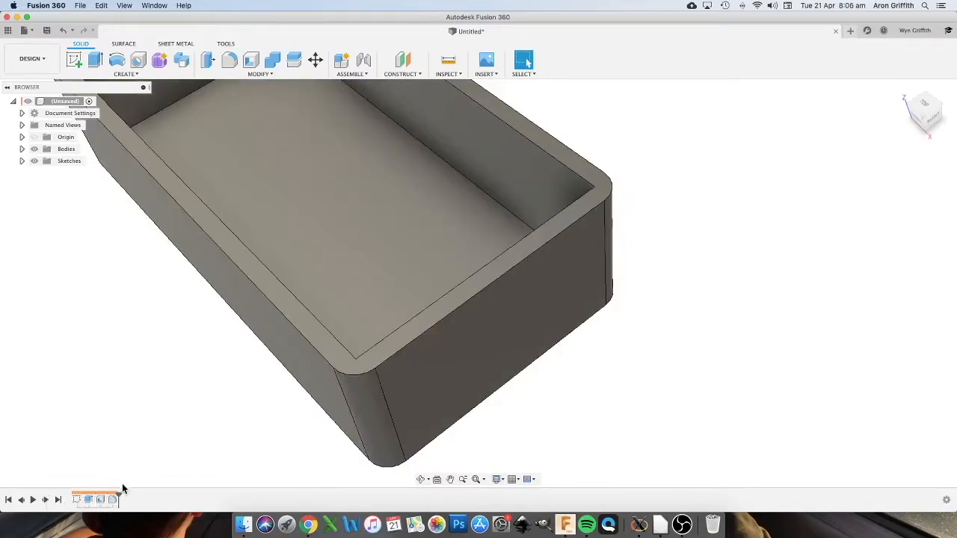
pyautogui.moveTo(119, 495); pyautogui.dragTo(71, 495)
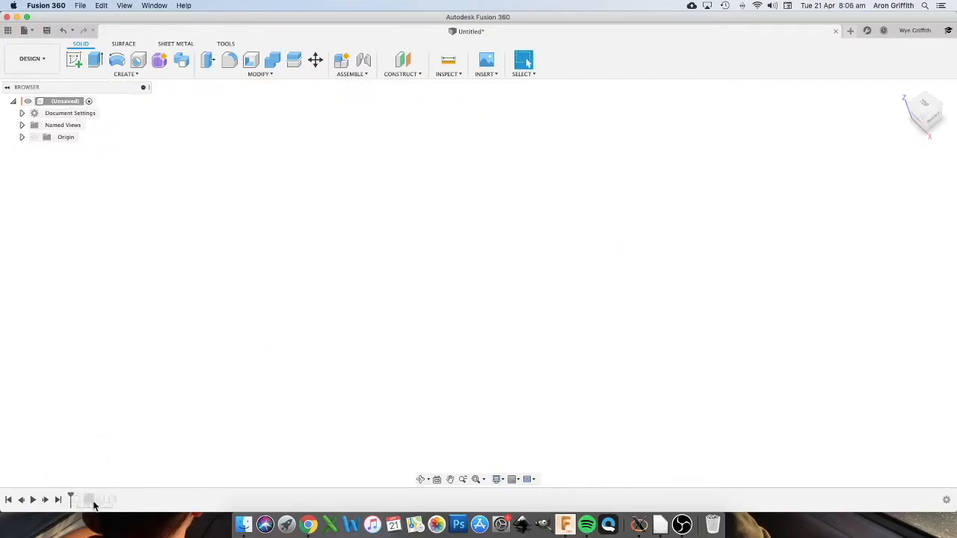
pyautogui.moveTo(71, 496); pyautogui.dragTo(120, 494)
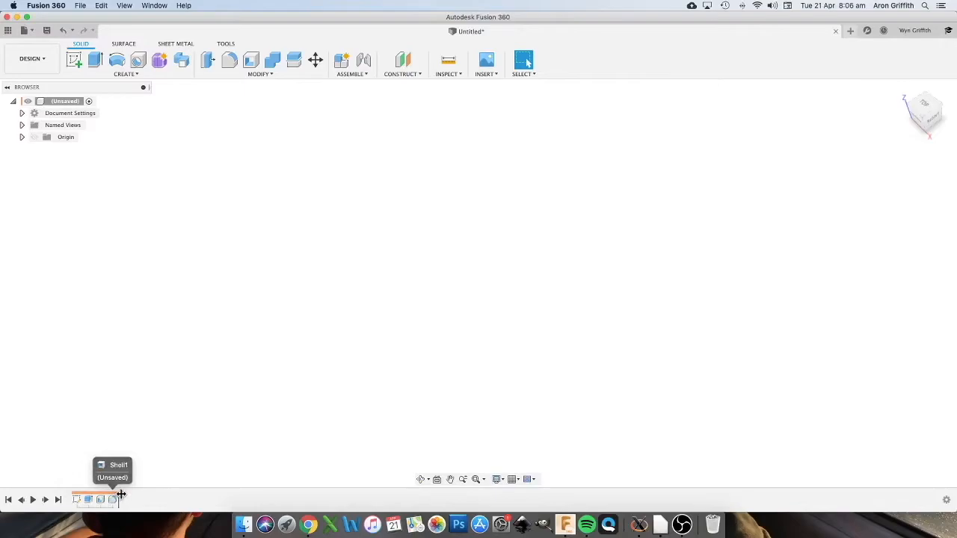
# - Edit the box's extrude feature to a distance of 60 mm
pyautogui.scroll(-3, 683, 344)
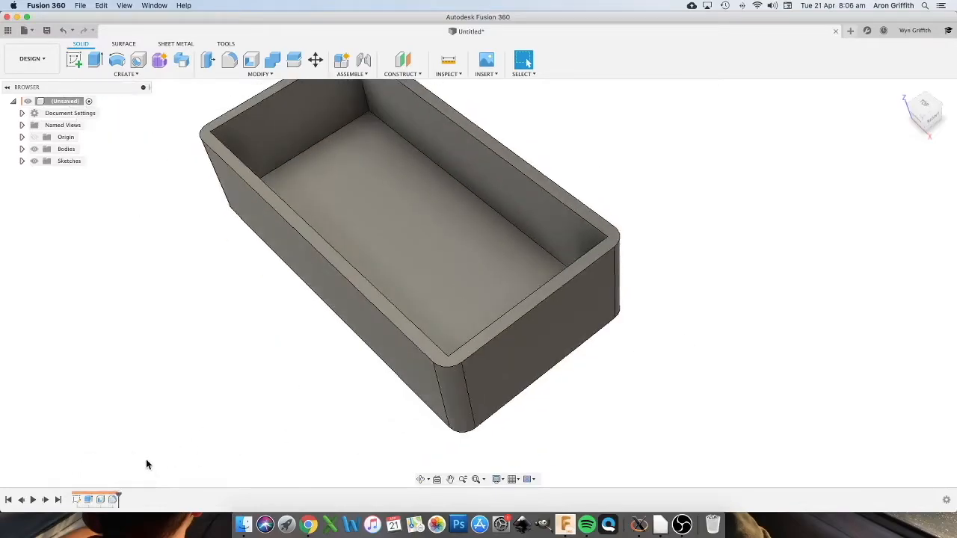
pyautogui.rightClick(87, 499)
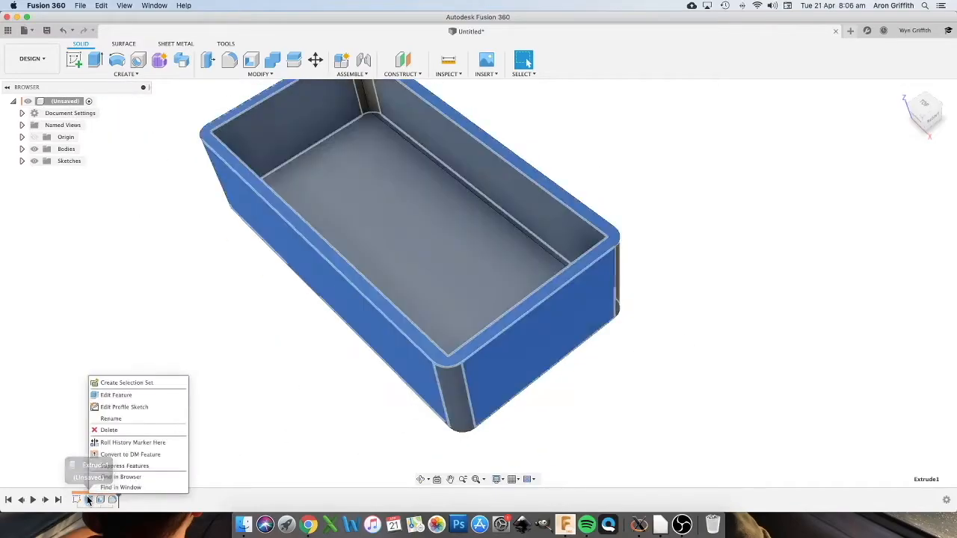
pyautogui.click(112, 395)
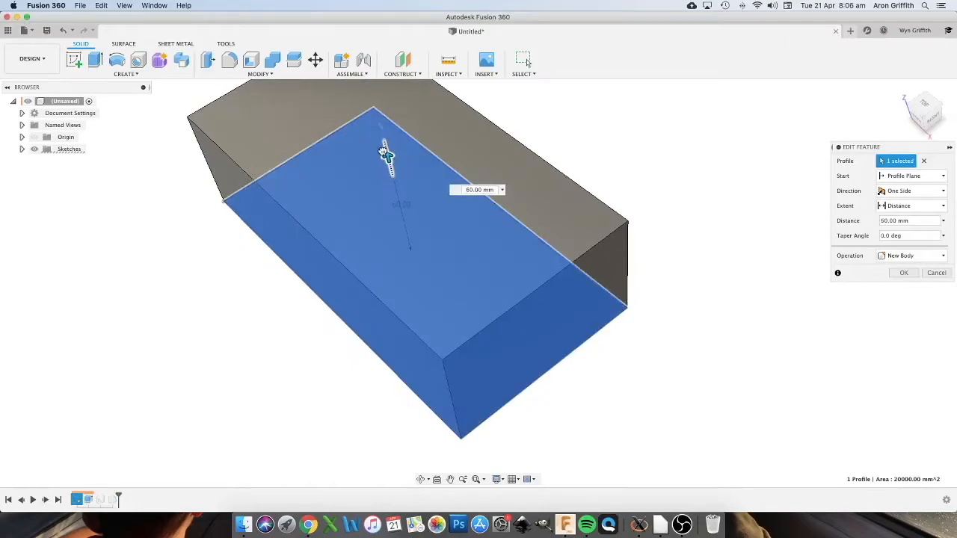
pyautogui.click(905, 274)
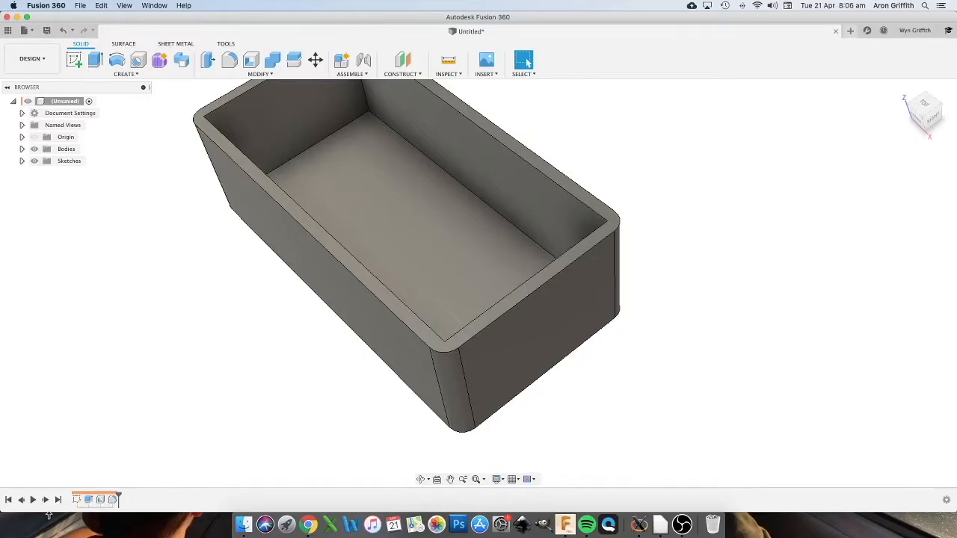
# - Reorder the design history so that the corner fillet comes before the shell
pyautogui.click(93, 499)
pyautogui.click(151, 417)
pyautogui.click(102, 500)
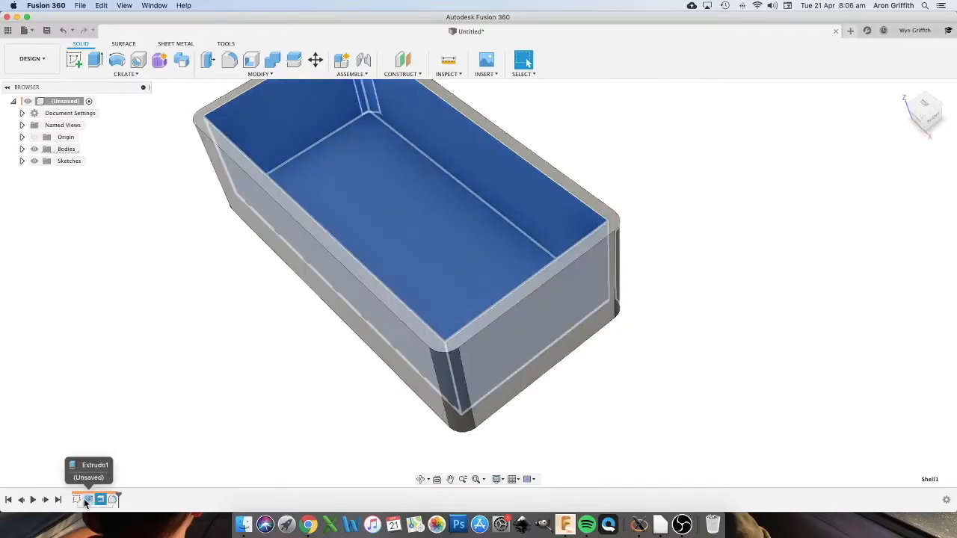
pyautogui.click(131, 455)
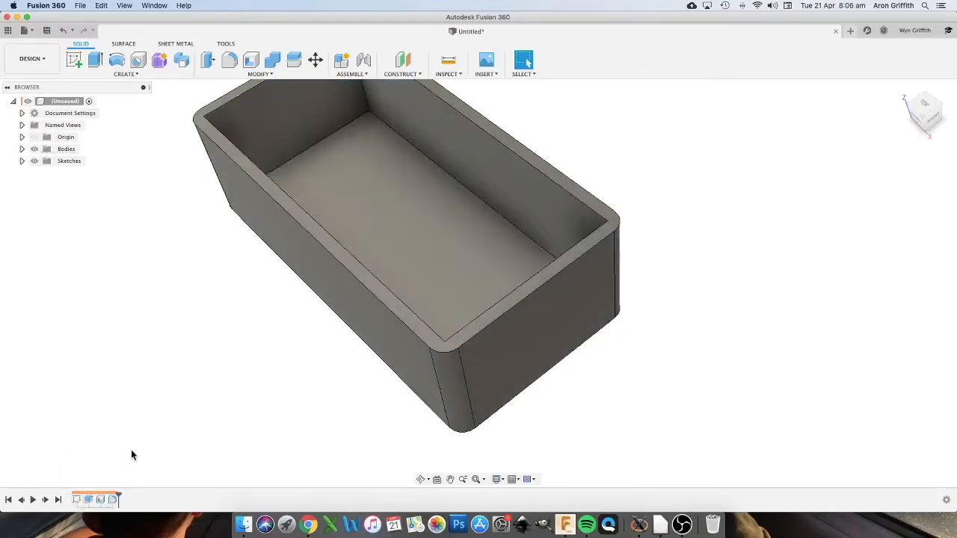
pyautogui.click(111, 499)
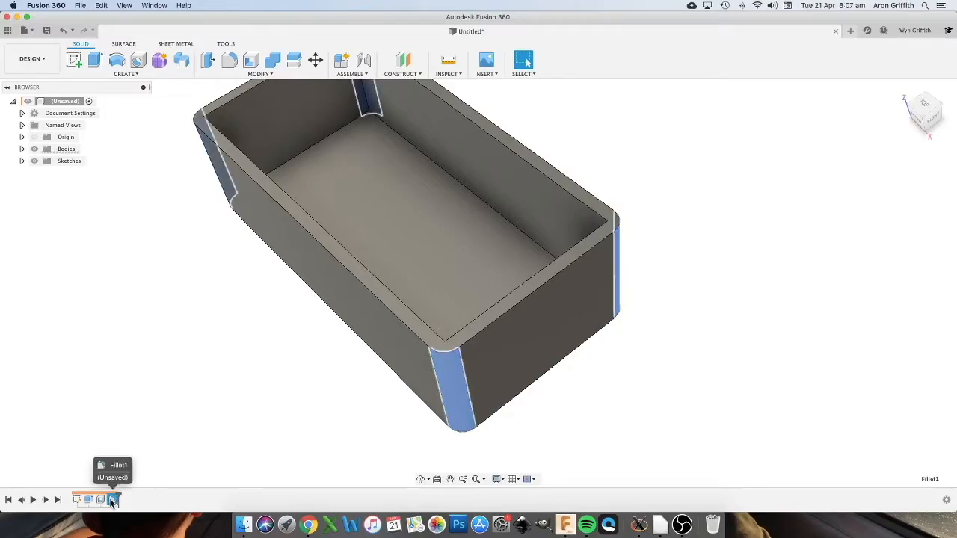
pyautogui.moveTo(96, 500); pyautogui.dragTo(98, 500)
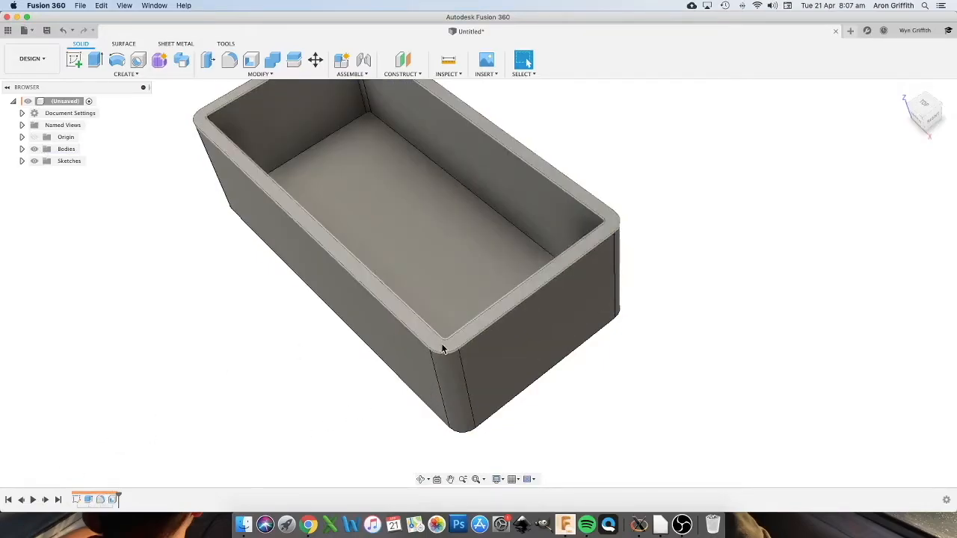
# - Examine the box's rounded inner and outer corners and the wall thickness along the rim
pyautogui.scroll(5, 442, 345)
pyautogui.scroll(-5, 472, 335)
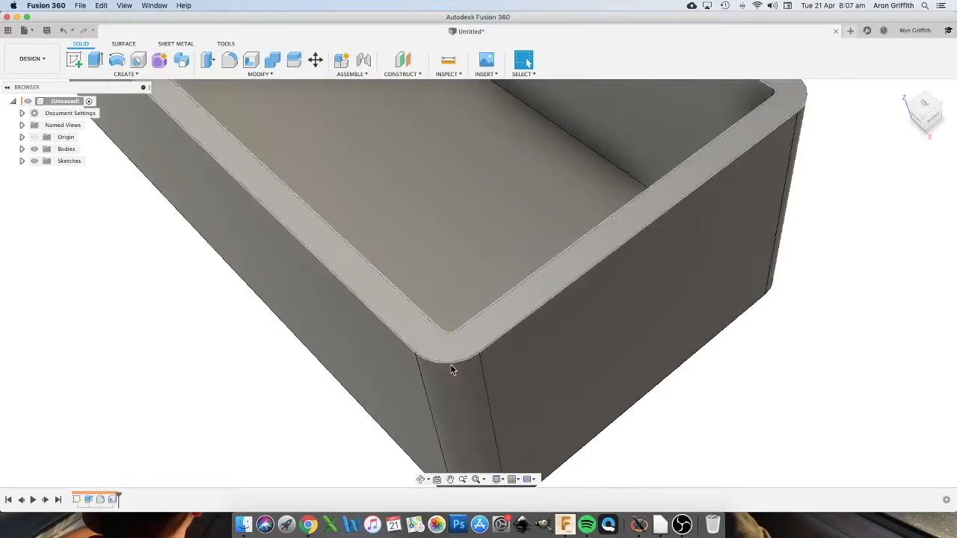
pyautogui.scroll(-3, 555, 367)
pyautogui.keyDown('shift'); pyautogui.moveTo(630, 352); pyautogui.dragTo(418, 361, button='middle'); pyautogui.keyUp('shift')
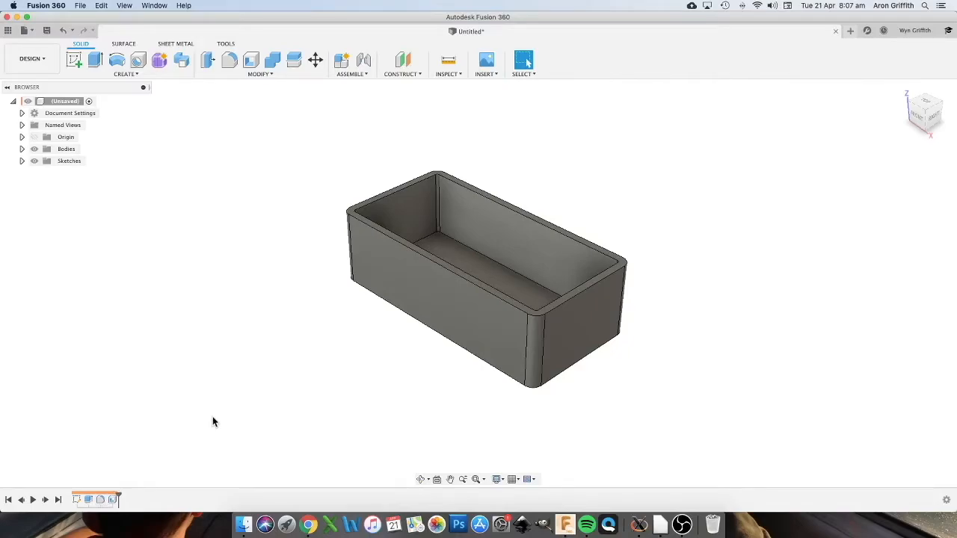
# - Create and reopen an empty sketch on the front origin plane, and delete it from the design history
pyautogui.click(75, 62)
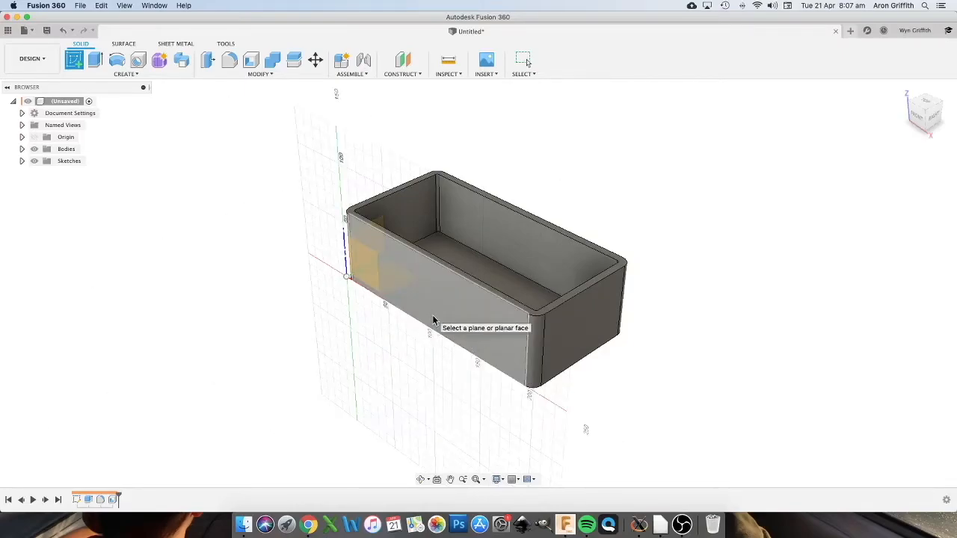
pyautogui.click(368, 266)
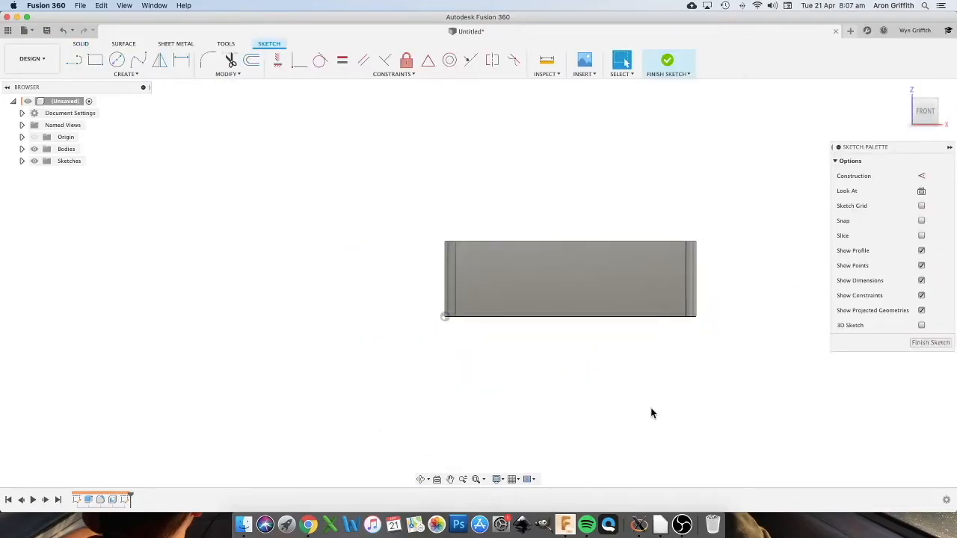
pyautogui.click(930, 343)
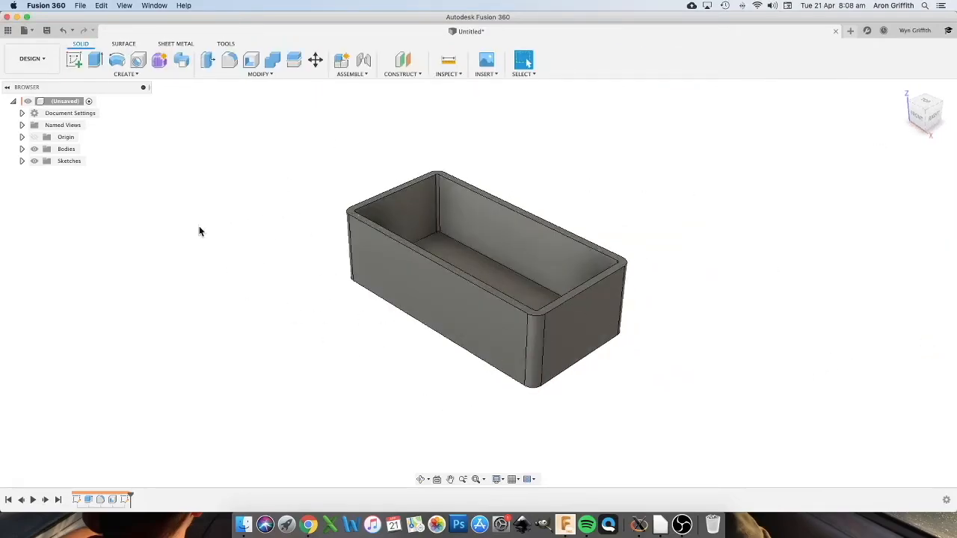
pyautogui.rightClick(124, 500)
pyautogui.click(152, 402)
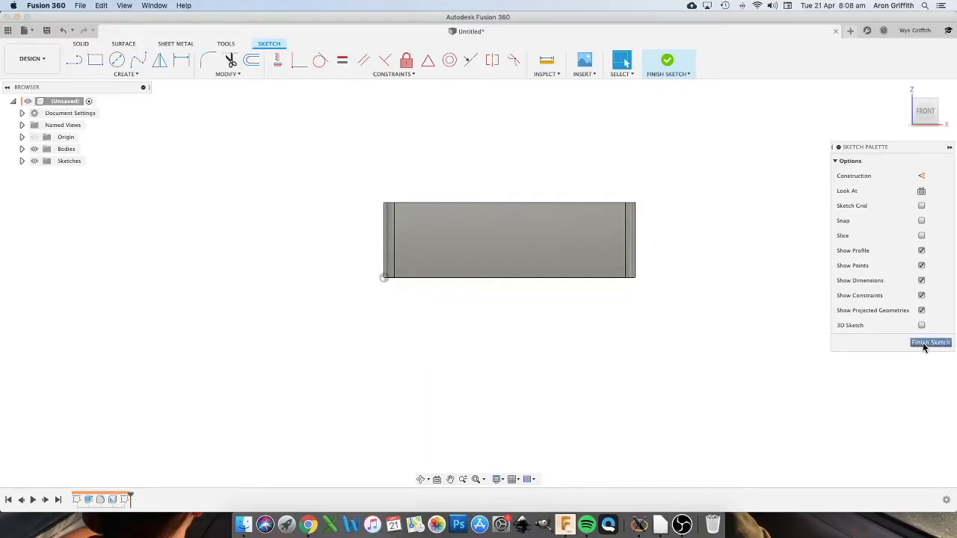
pyautogui.click(927, 343)
pyautogui.rightClick(125, 499)
pyautogui.click(147, 432)
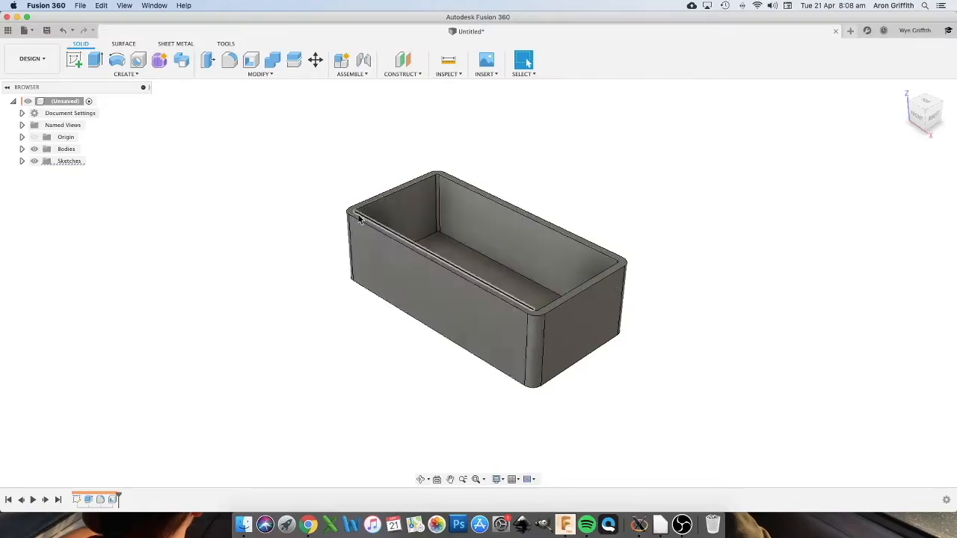
# - Start a sketch on the box's top rim face and project the rim face's inner and outer outlines into it
pyautogui.click(73, 60)
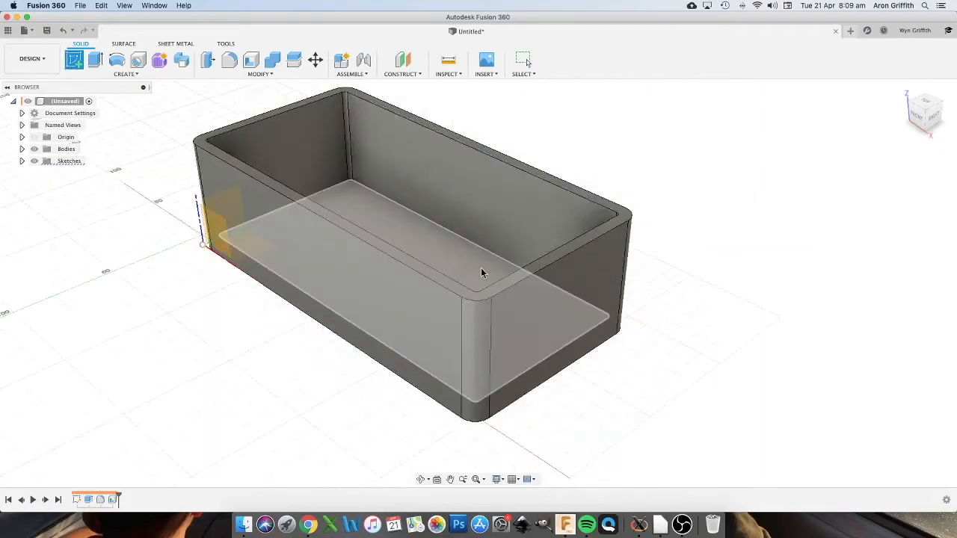
pyautogui.click(467, 298)
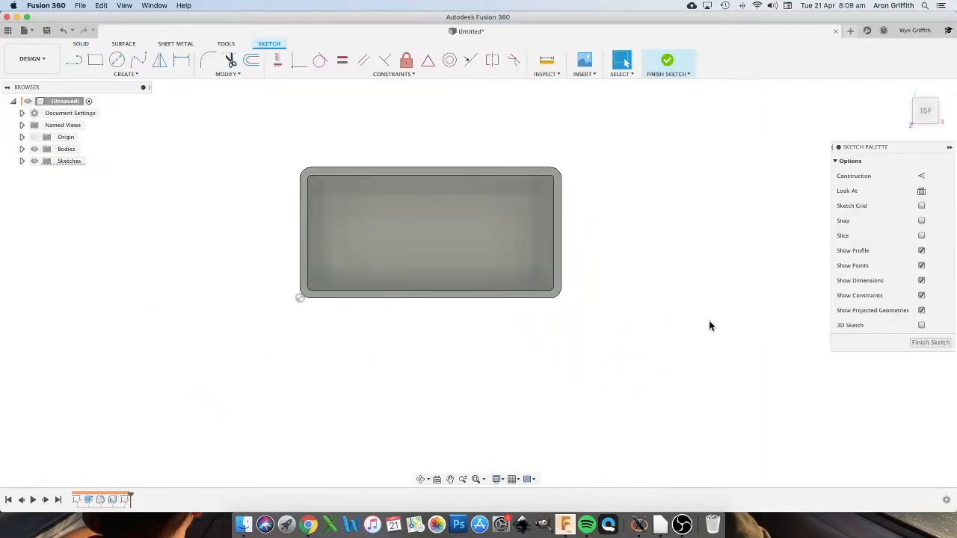
pyautogui.click(135, 74)
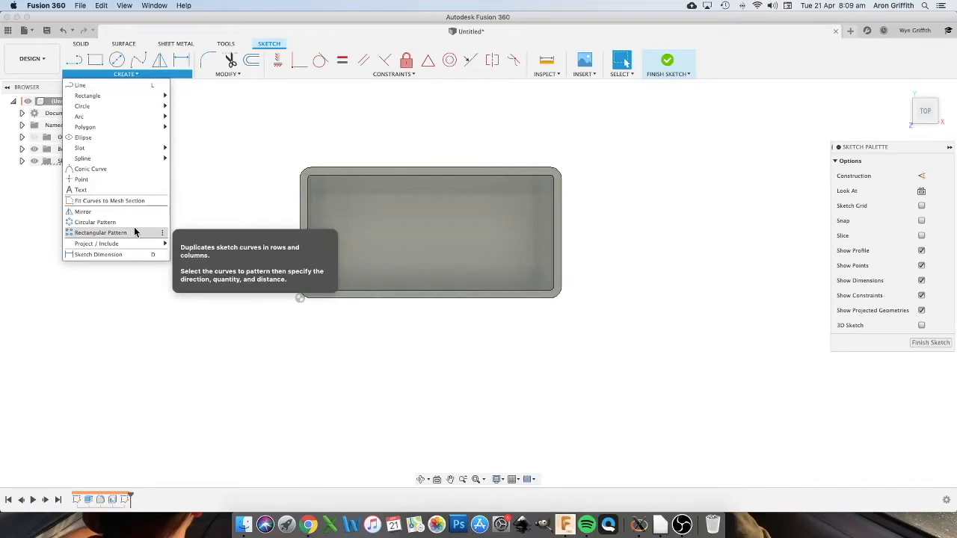
pyautogui.moveTo(128, 243)
pyautogui.click(185, 244)
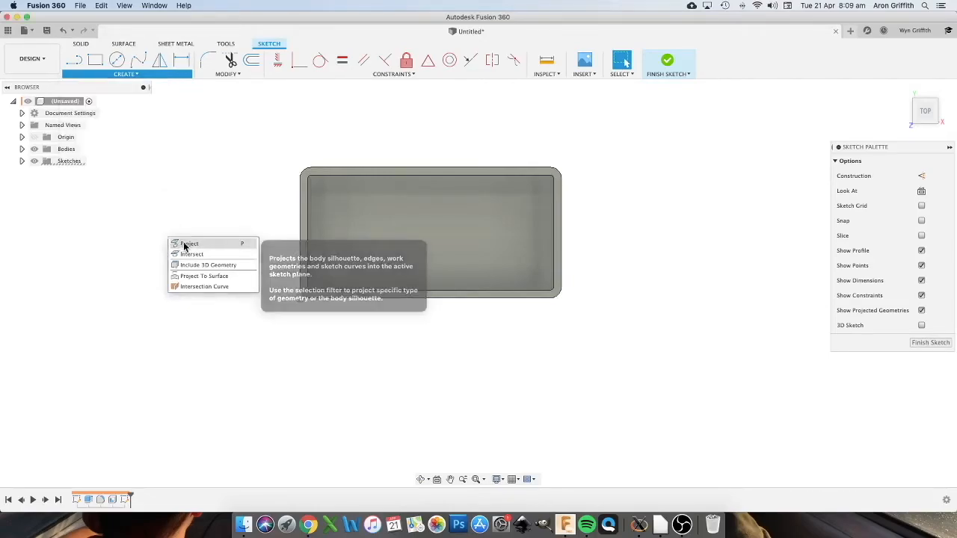
pyautogui.click(303, 206)
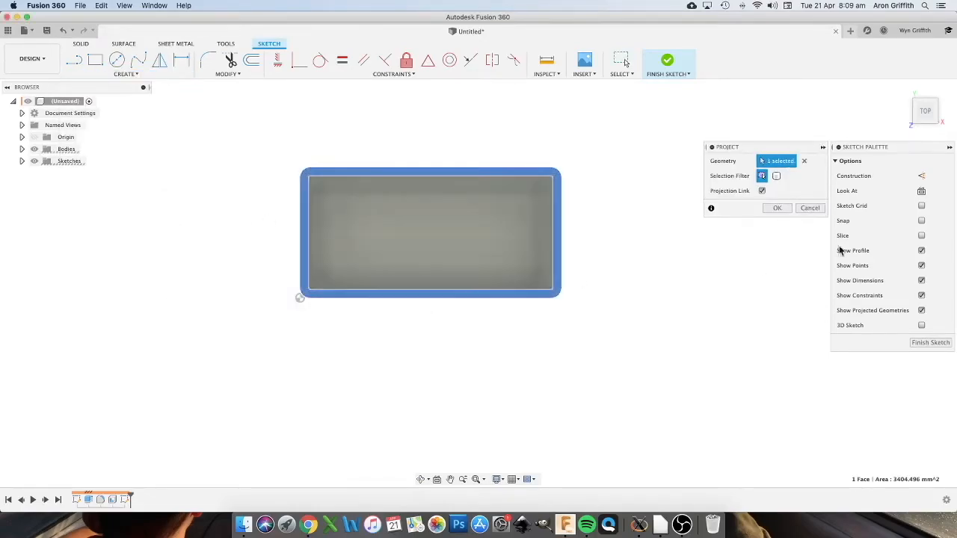
pyautogui.click(778, 209)
# - Hide the bodies and show the base sketch to compare it with the projected rim outlines, and show the bodies again
pyautogui.keyDown('shift'); pyautogui.moveTo(654, 321); pyautogui.dragTo(551, 327, button='middle'); pyautogui.keyUp('shift')
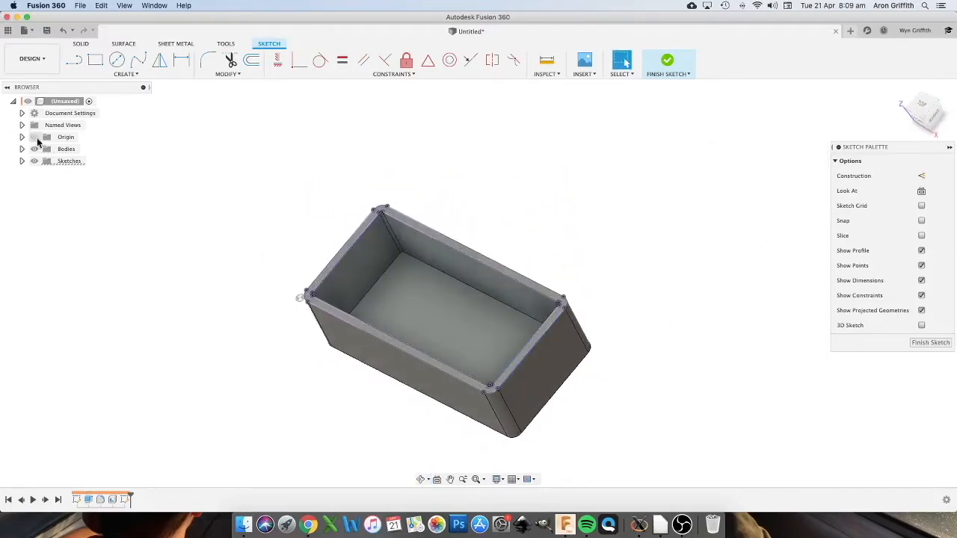
pyautogui.click(34, 149)
pyautogui.click(22, 161)
pyautogui.click(42, 173)
pyautogui.moveTo(161, 273)
pyautogui.keyDown('shift'); pyautogui.mouseDown(button='middle')
pyautogui.moveTo(188, 247)
pyautogui.moveTo(312, 380)
pyautogui.mouseUp(button='middle'); pyautogui.keyUp('shift')
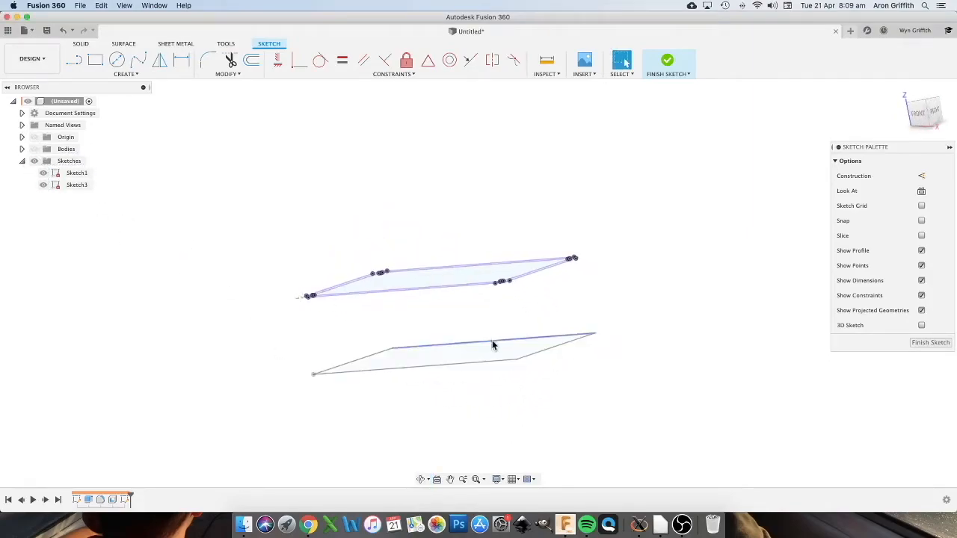
pyautogui.moveTo(371, 318)
pyautogui.keyDown('shift'); pyautogui.mouseDown(button='middle')
pyautogui.moveTo(263, 315)
pyautogui.moveTo(283, 328)
pyautogui.mouseUp(button='middle'); pyautogui.keyUp('shift')
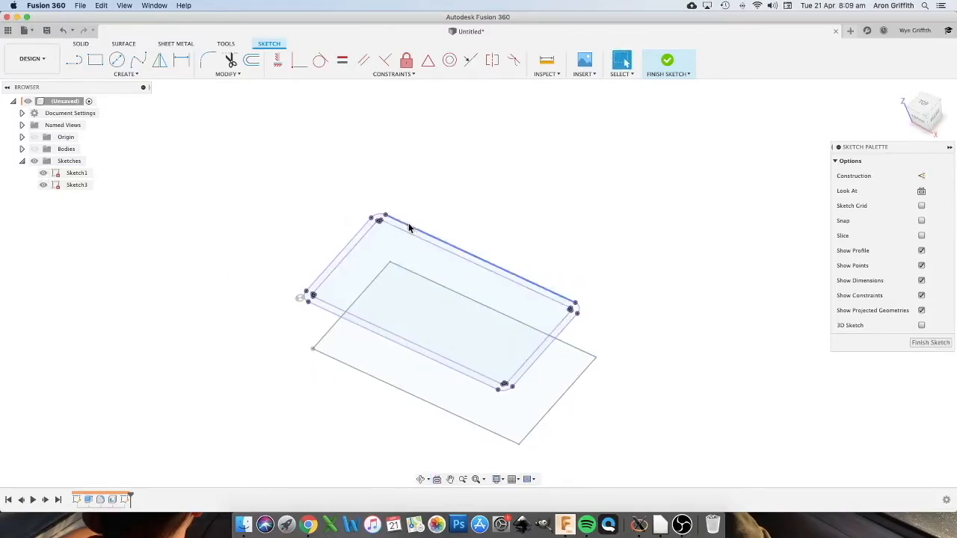
pyautogui.scroll(2, 486, 374)
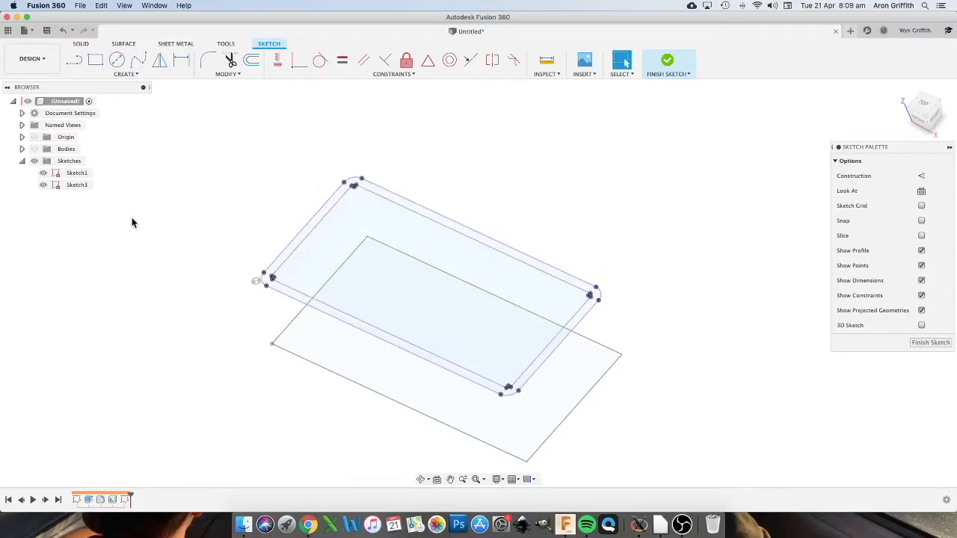
pyautogui.click(34, 149)
pyautogui.moveTo(184, 314)
pyautogui.keyDown('shift'); pyautogui.mouseDown(button='middle')
pyautogui.moveTo(188, 297)
pyautogui.moveTo(177, 297)
pyautogui.mouseUp(button='middle'); pyautogui.keyUp('shift')
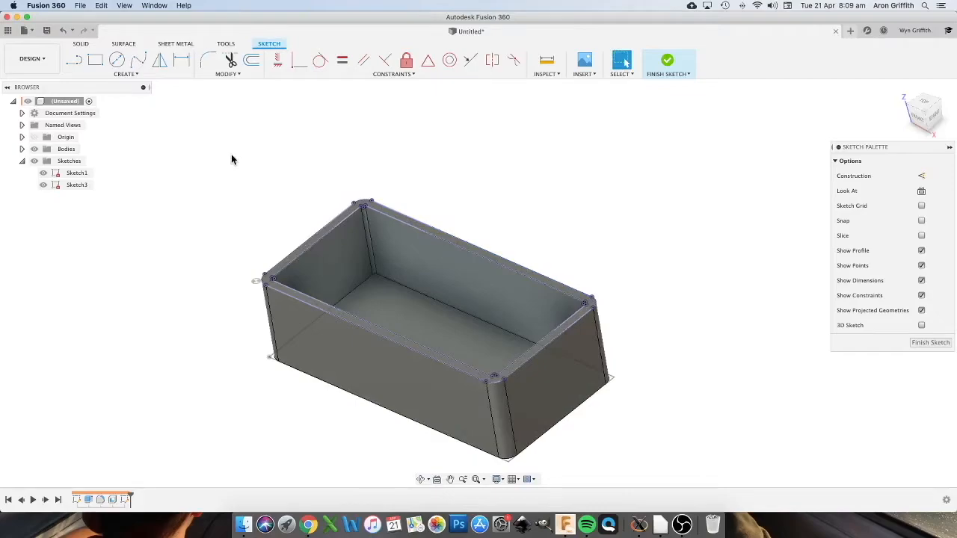
# - Extrude the profile inside the rim by -3 mm down into the box with the Join operation
pyautogui.click(79, 43)
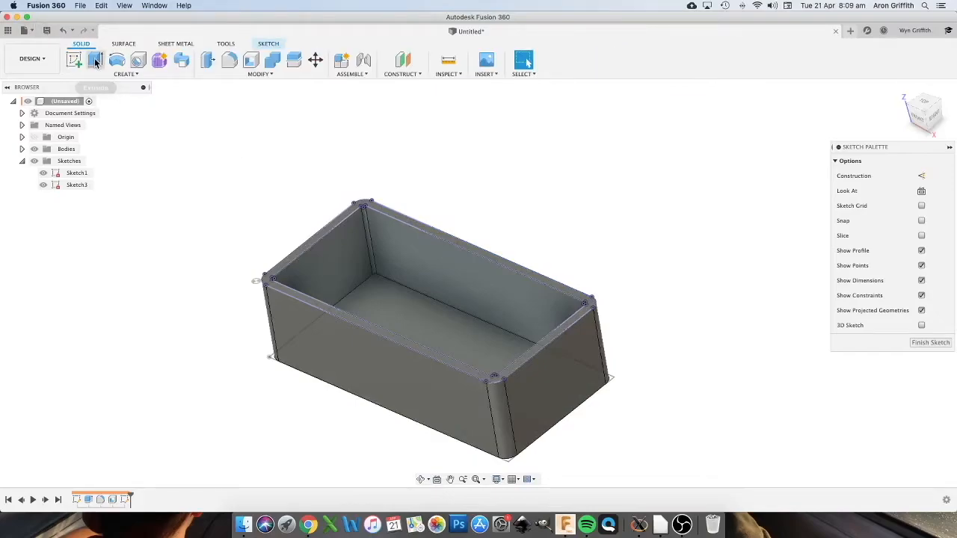
pyautogui.click(95, 61)
pyautogui.click(424, 300)
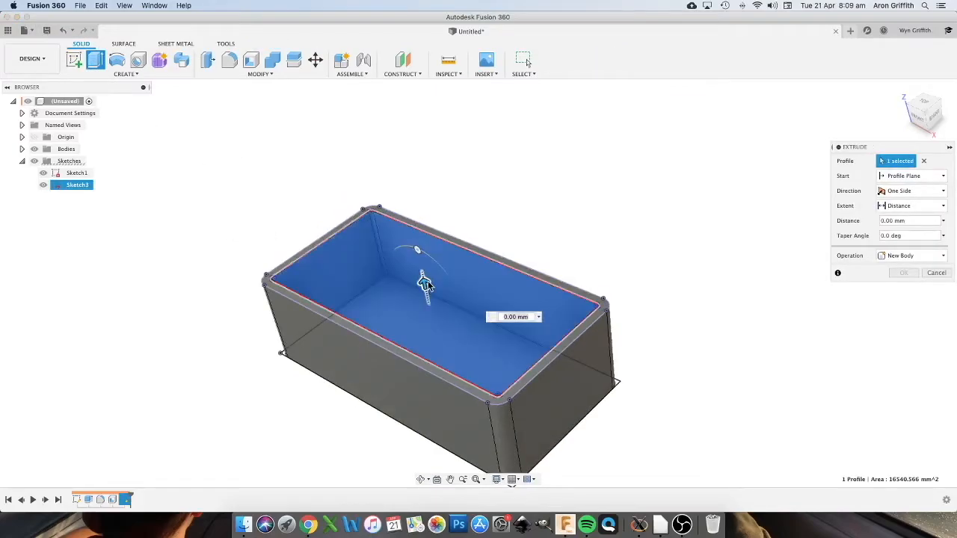
pyautogui.moveTo(424, 273); pyautogui.dragTo(425, 287)
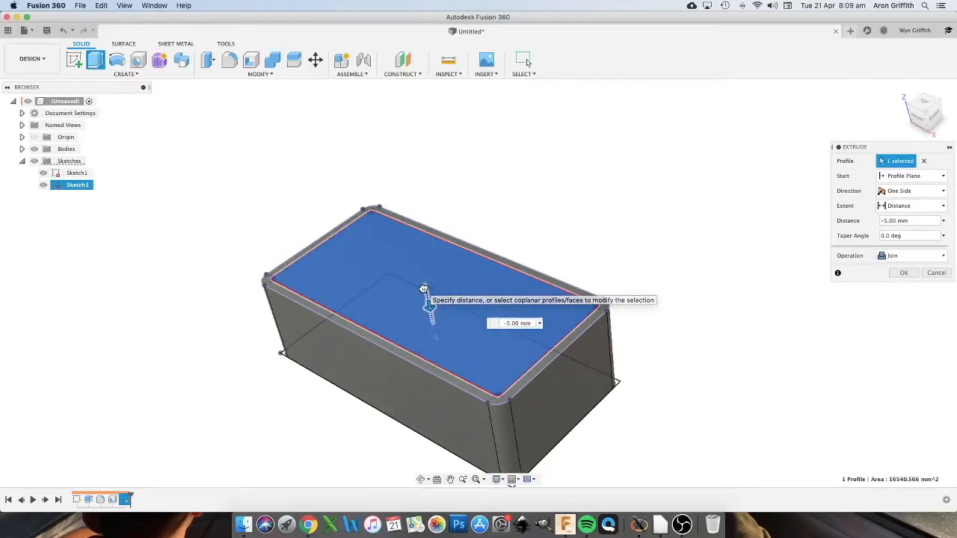
pyautogui.press('BackSpace')
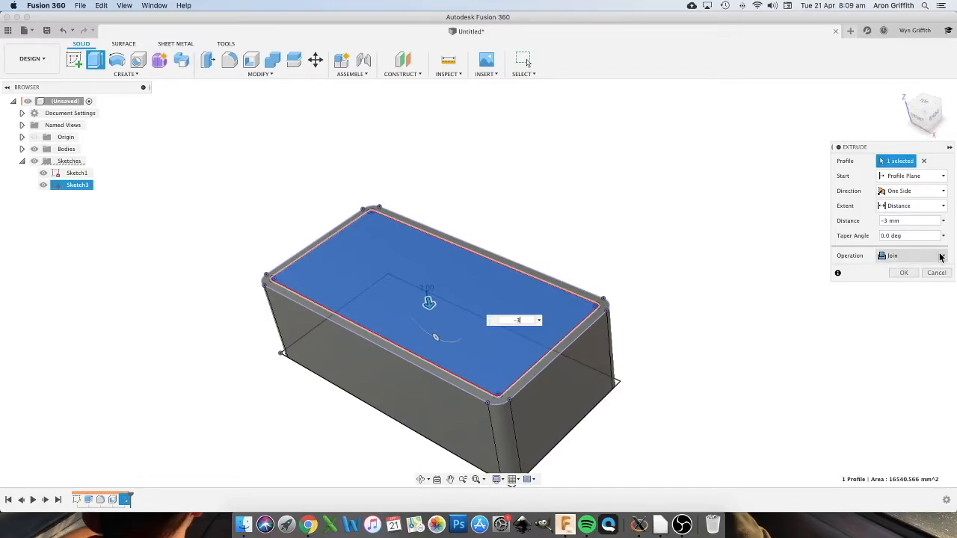
pyautogui.click(900, 274)
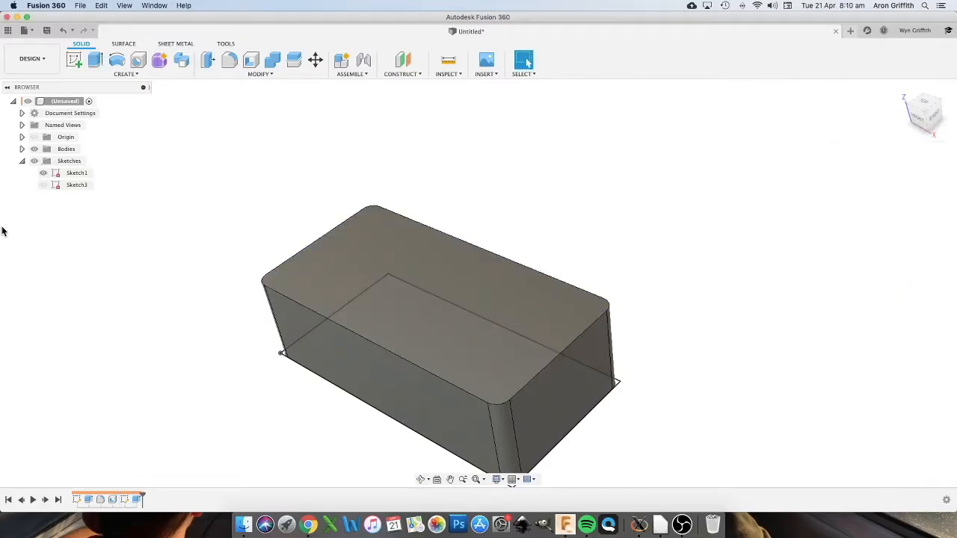
# - Edit the 3 mm lid extrude so that its operation is New Body
pyautogui.moveTo(306, 315)
pyautogui.keyDown('shift'); pyautogui.mouseDown(button='middle')
pyautogui.moveTo(324, 325)
pyautogui.moveTo(323, 271)
pyautogui.moveTo(321, 361)
pyautogui.moveTo(313, 337)
pyautogui.moveTo(329, 359)
pyautogui.mouseUp(button='middle'); pyautogui.keyUp('shift')
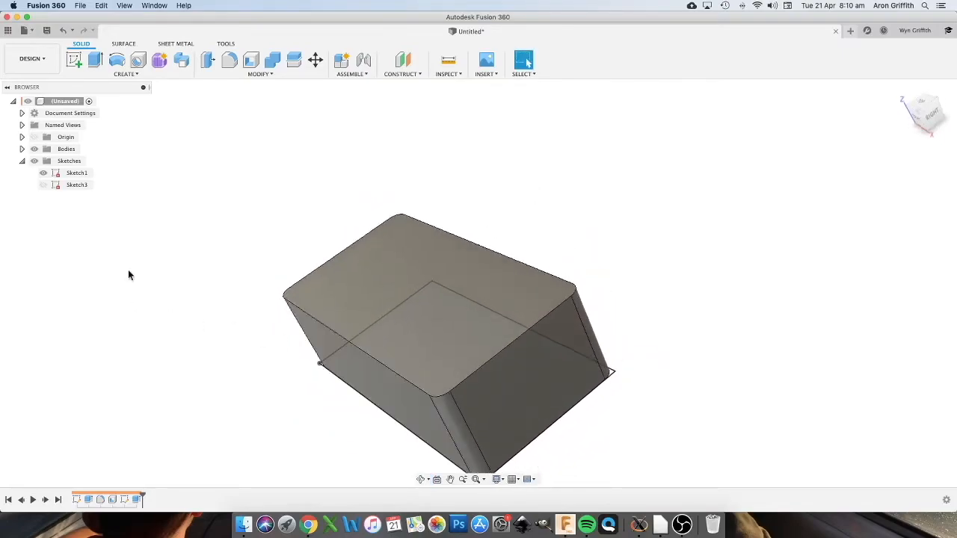
pyautogui.click(34, 150)
pyautogui.click(34, 150)
pyautogui.keyDown('shift'); pyautogui.moveTo(227, 314); pyautogui.dragTo(254, 326, button='middle'); pyautogui.keyUp('shift')
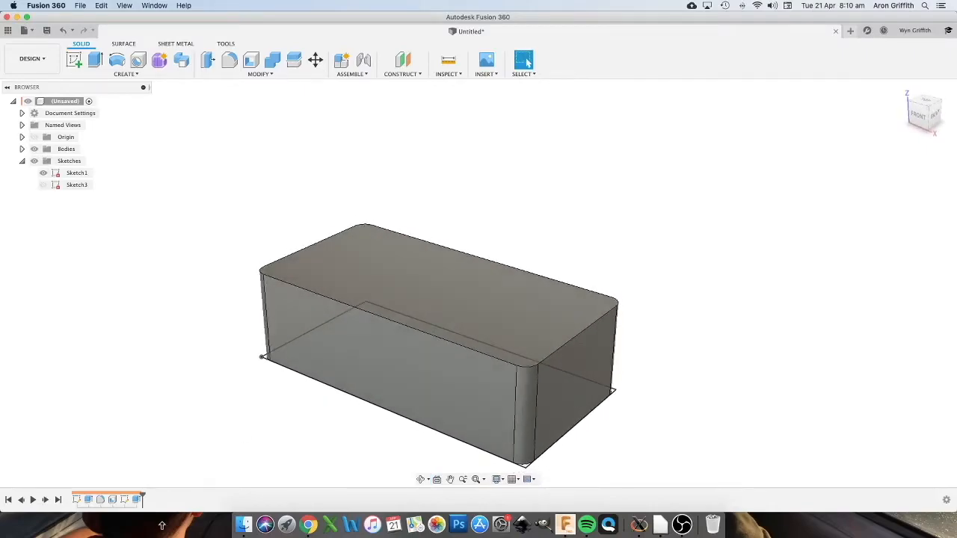
pyautogui.rightClick(137, 500)
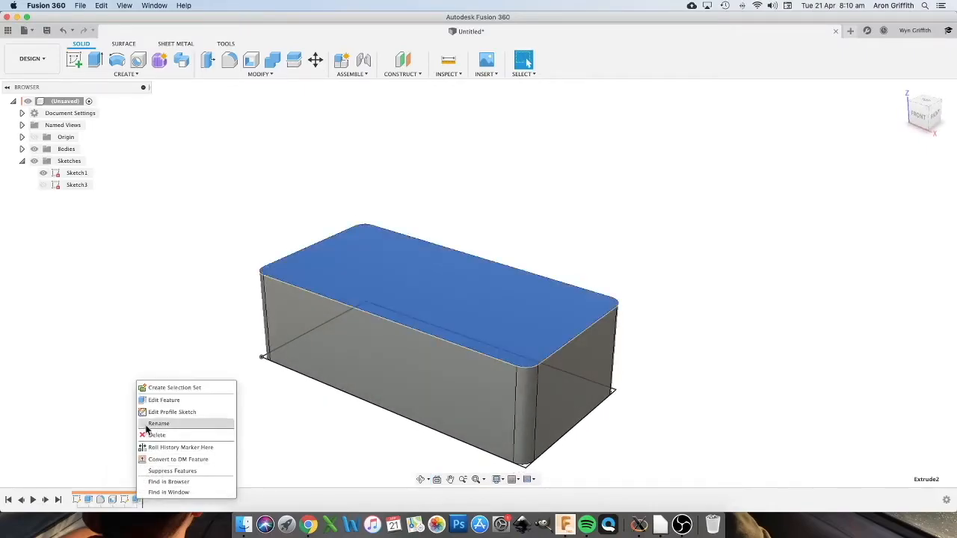
pyautogui.click(156, 401)
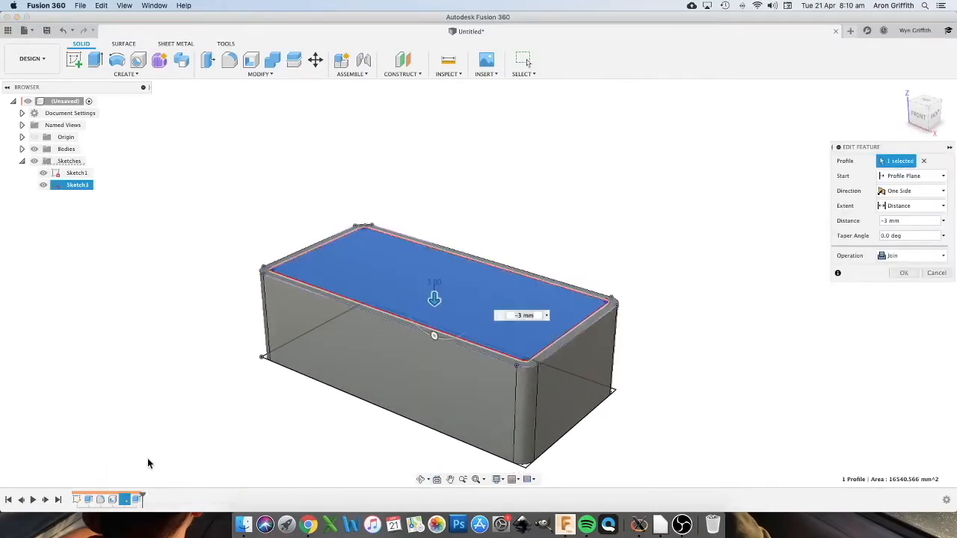
pyautogui.click(910, 258)
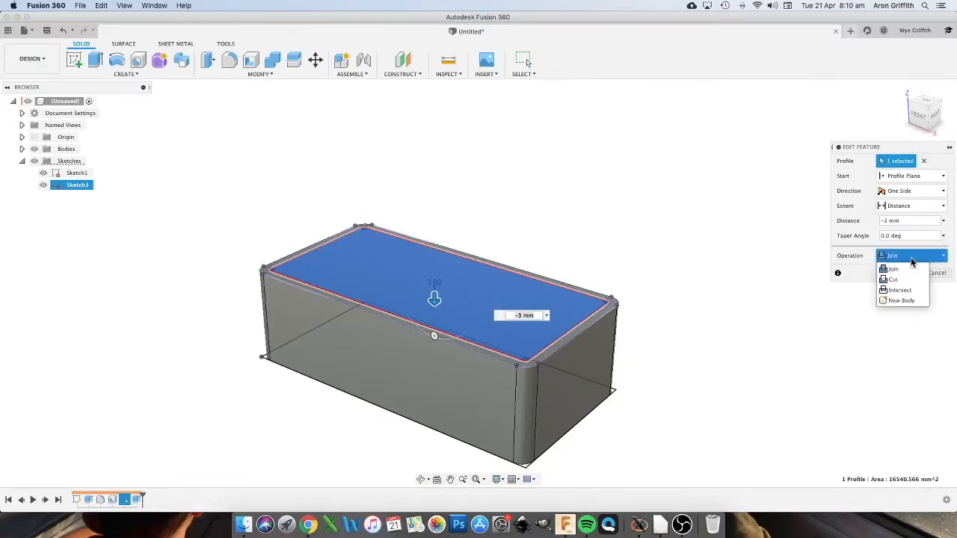
pyautogui.click(900, 301)
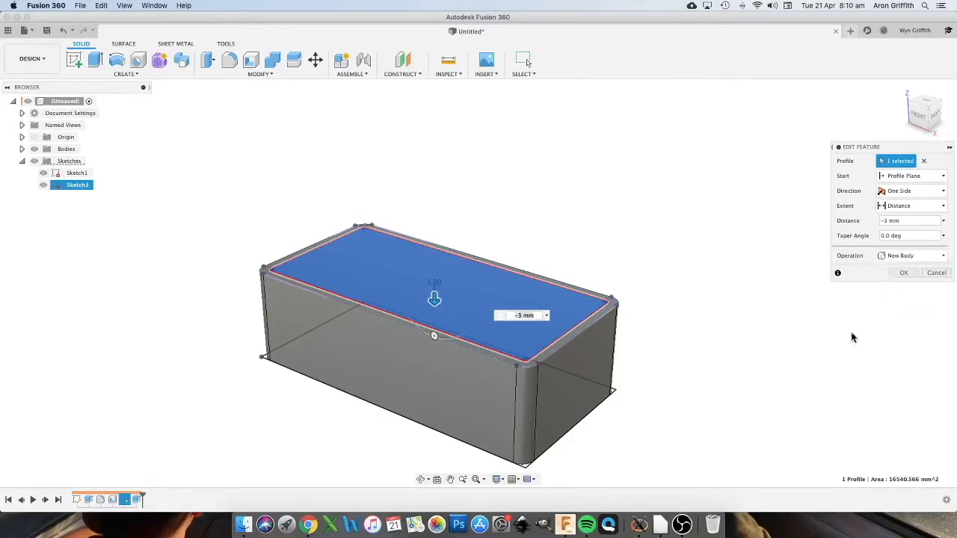
pyautogui.click(899, 273)
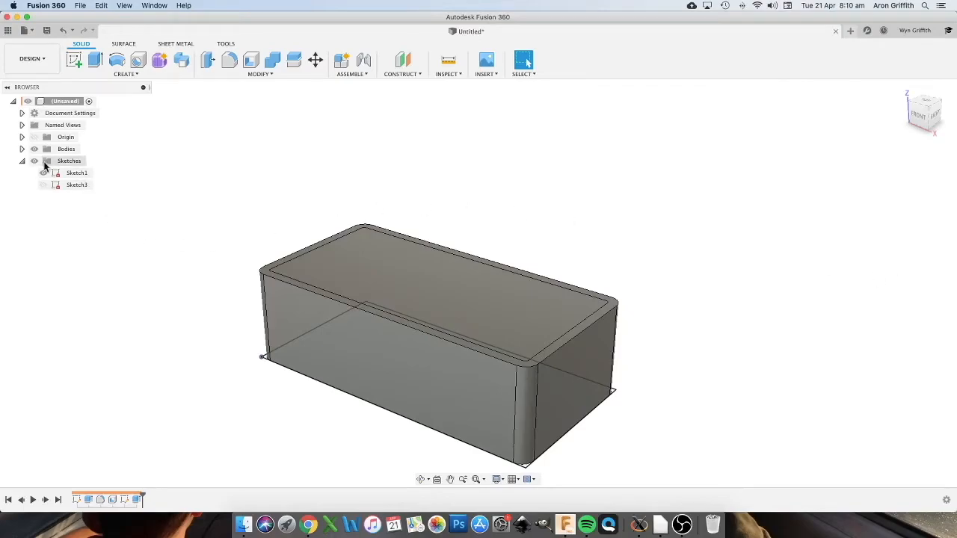
# - List the bodies and toggle the visibility of the box and the lid insert in turn to check that they are separate
pyautogui.click(22, 149)
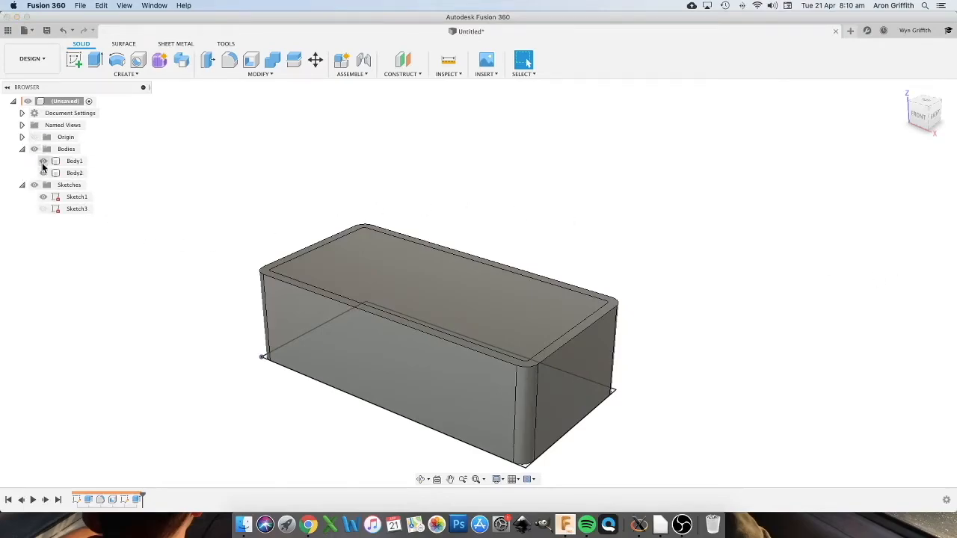
pyautogui.click(42, 162)
pyautogui.click(42, 162)
pyautogui.click(43, 161)
pyautogui.click(43, 161)
pyautogui.click(43, 172)
pyautogui.click(44, 173)
pyautogui.click(43, 173)
# - Extrude both rim profiles of the projected sketch 3 mm upward with the Join operation, keeping the box body hidden so only the lid insert is joined
pyautogui.click(43, 197)
pyautogui.click(43, 208)
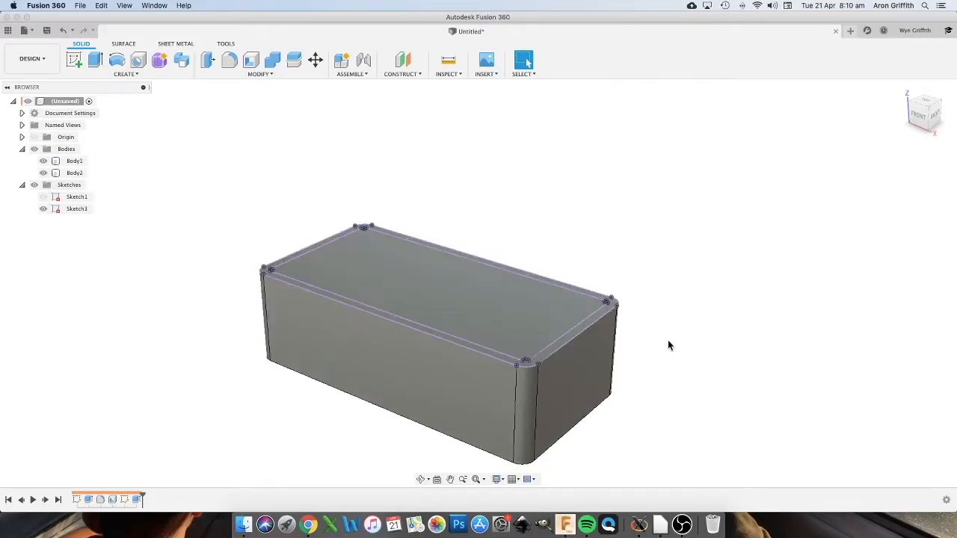
pyautogui.click(94, 60)
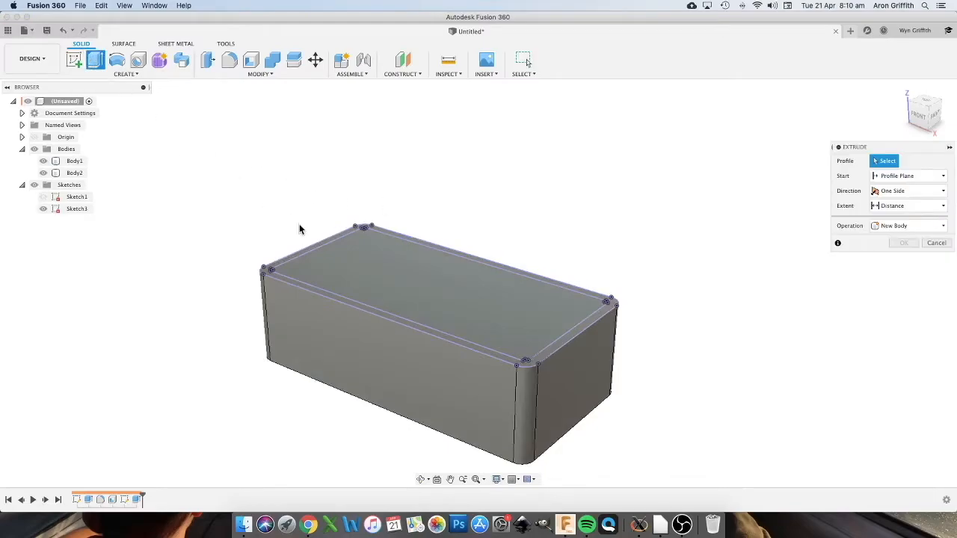
pyautogui.scroll(5, 288, 251)
pyautogui.click(278, 270)
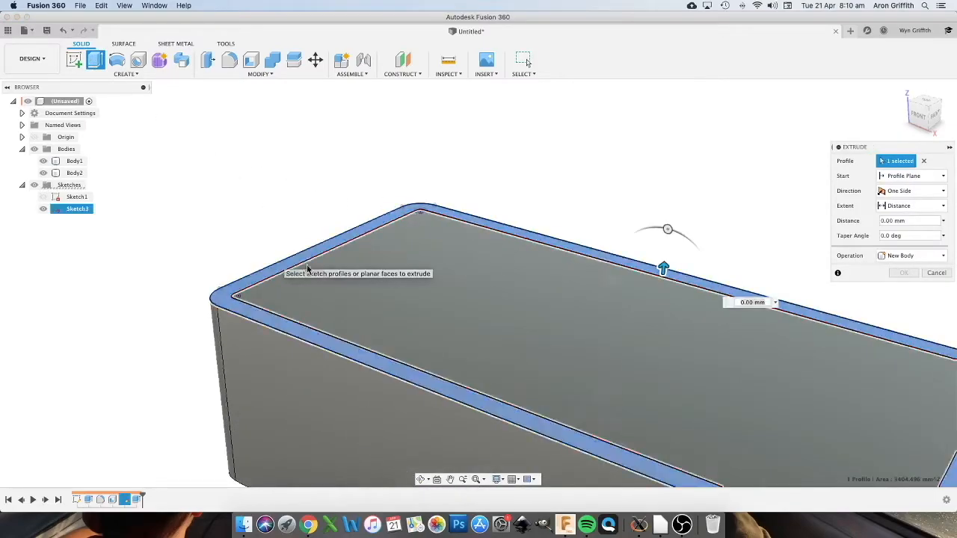
pyautogui.click(356, 284)
pyautogui.scroll(-5, 156, 293)
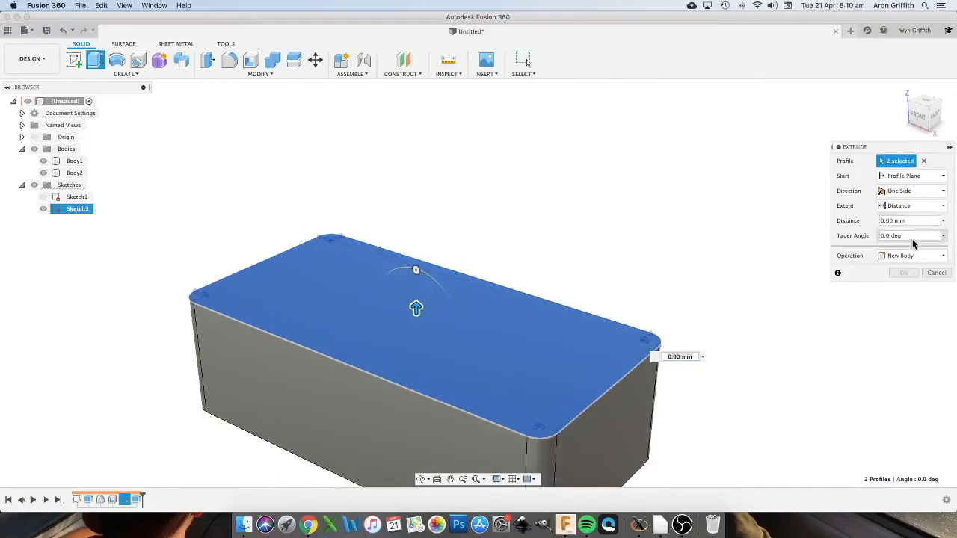
pyautogui.click(943, 259)
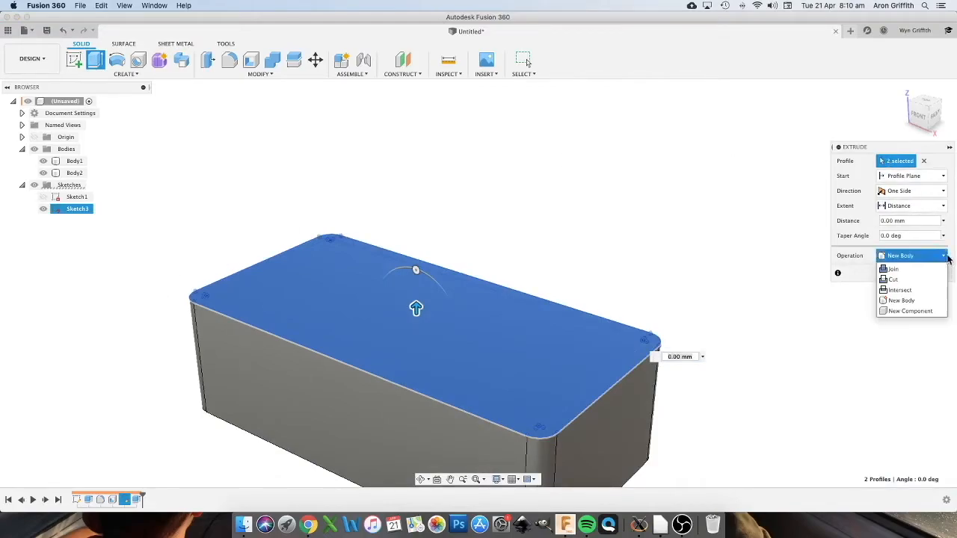
pyautogui.click(902, 267)
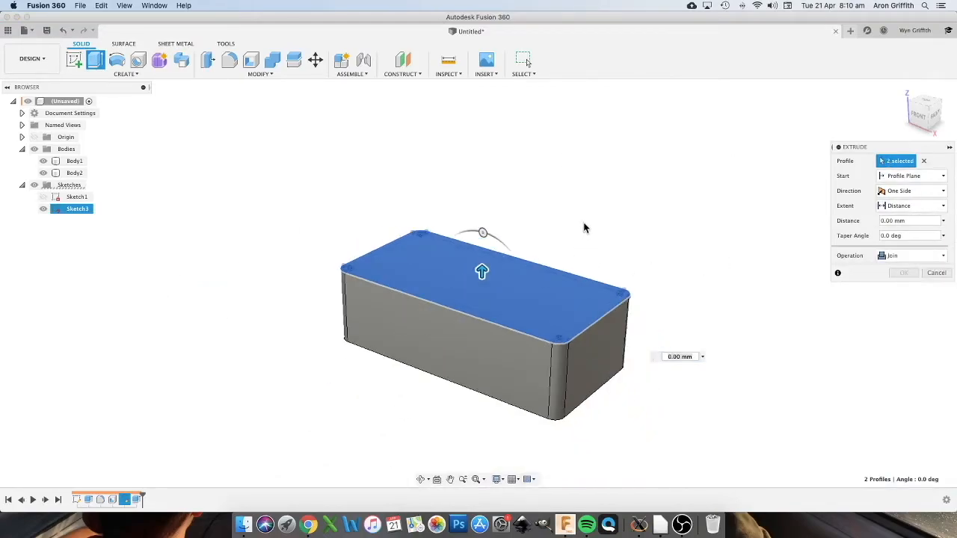
pyautogui.scroll(-3, 703, 268)
pyautogui.click(43, 162)
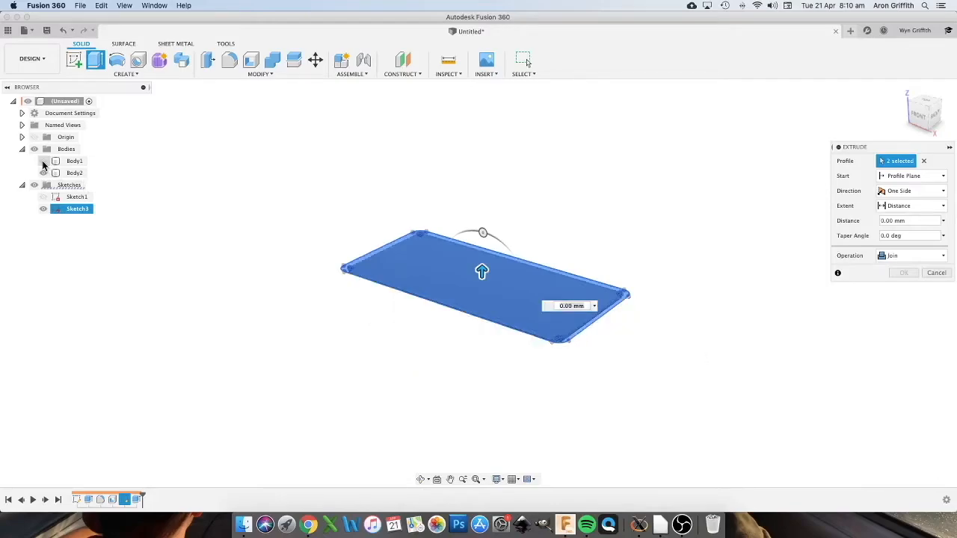
pyautogui.write('3')
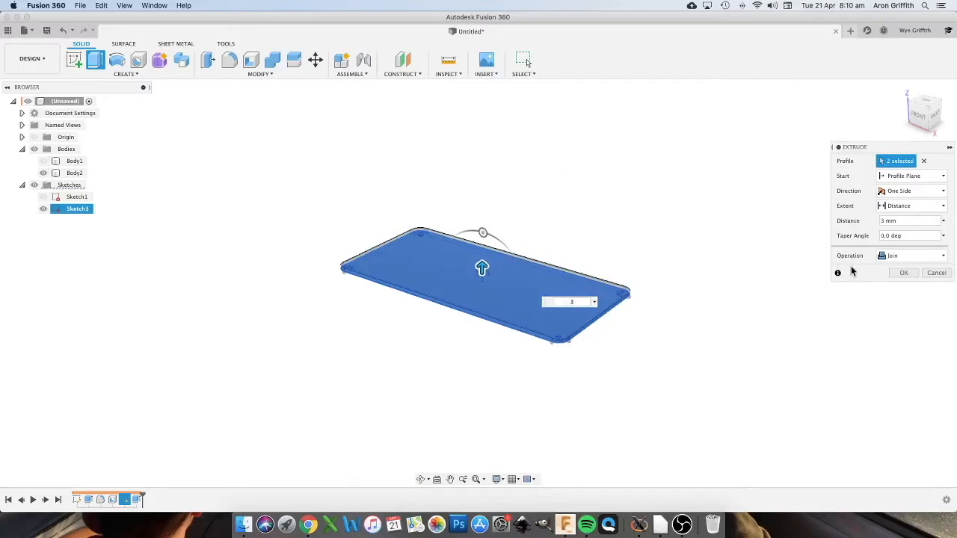
pyautogui.click(903, 273)
# - Reopen the joined lid extrude to review its settings and close it without changes
pyautogui.keyDown('shift'); pyautogui.moveTo(356, 314); pyautogui.dragTo(590, 269, button='middle'); pyautogui.keyUp('shift')
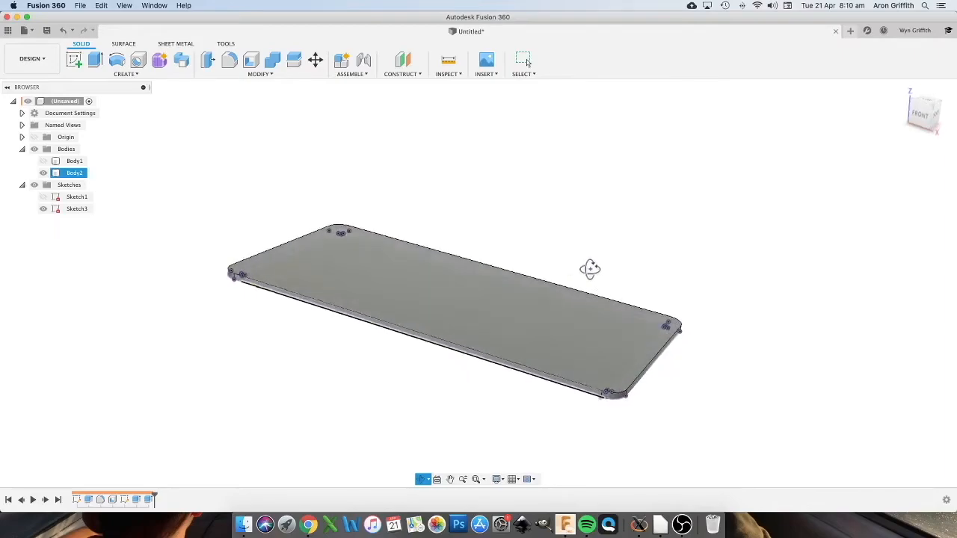
pyautogui.rightClick(148, 499)
pyautogui.click(173, 398)
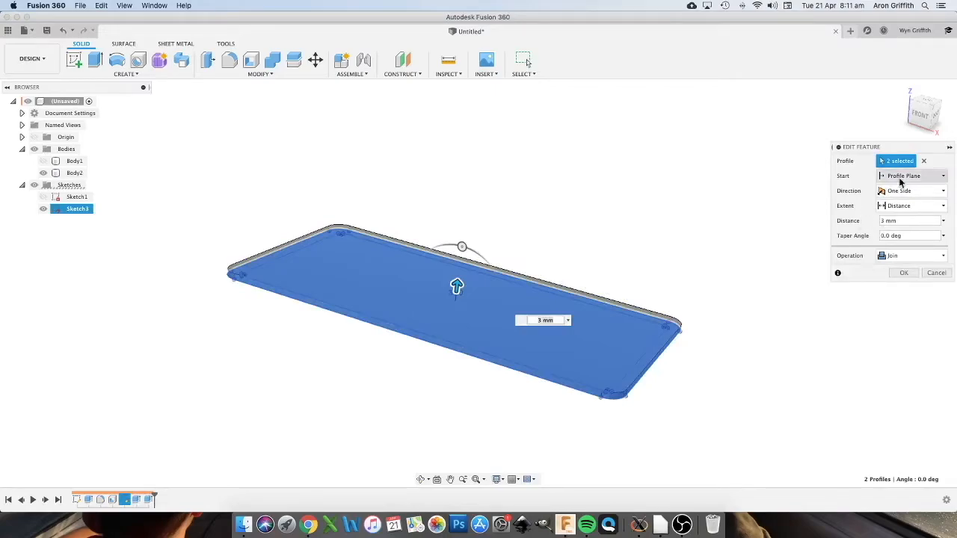
pyautogui.click(904, 273)
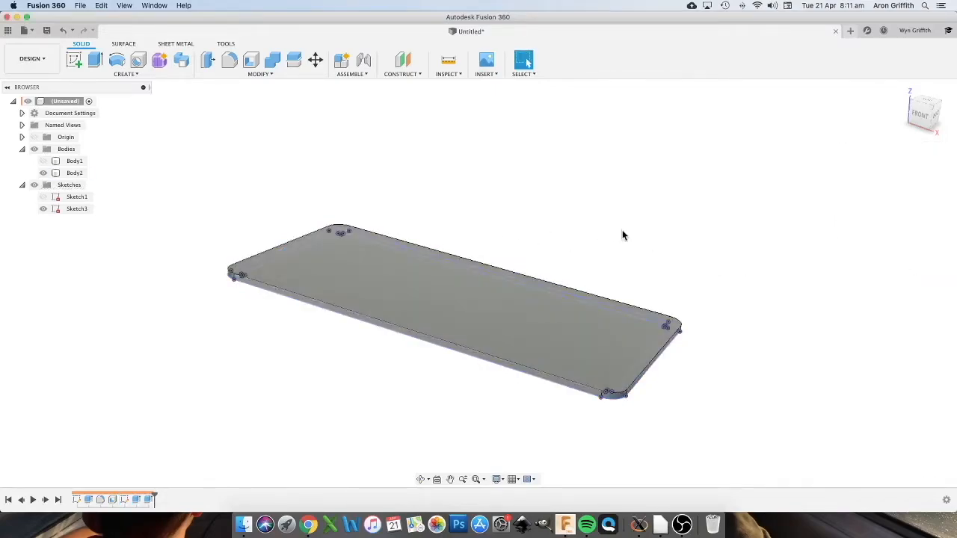
# - Hide the rim sketch, examine the lid from below, and show the box body again to view the closed box
pyautogui.click(43, 209)
pyautogui.keyDown('shift'); pyautogui.moveTo(149, 280); pyautogui.dragTo(172, 229, button='middle'); pyautogui.keyUp('shift')
pyautogui.keyDown('shift'); pyautogui.moveTo(422, 222); pyautogui.dragTo(385, 274, button='middle'); pyautogui.keyUp('shift')
pyautogui.click(42, 161)
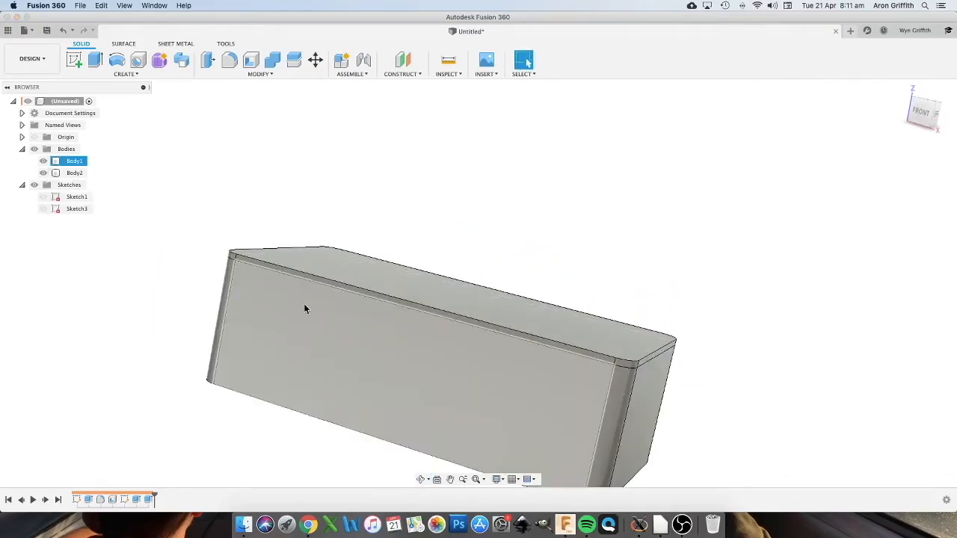
pyautogui.keyDown('shift'); pyautogui.moveTo(302, 304); pyautogui.dragTo(308, 334, button='middle'); pyautogui.keyUp('shift')
pyautogui.scroll(-4, 342, 300)
pyautogui.keyDown('shift'); pyautogui.moveTo(397, 376); pyautogui.dragTo(271, 367, button='middle'); pyautogui.keyUp('shift')
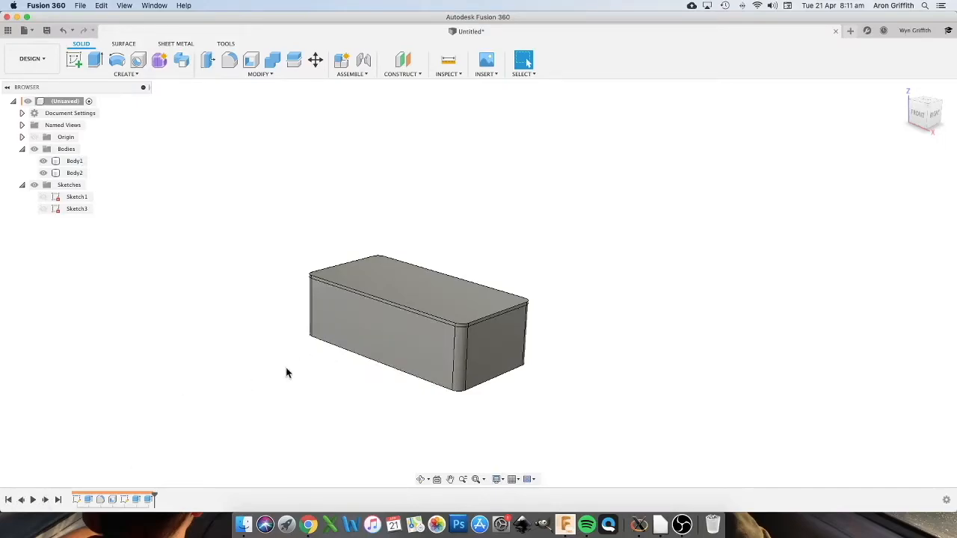
pyautogui.keyDown('shift'); pyautogui.moveTo(391, 335); pyautogui.dragTo(319, 366, button='middle'); pyautogui.keyUp('shift')
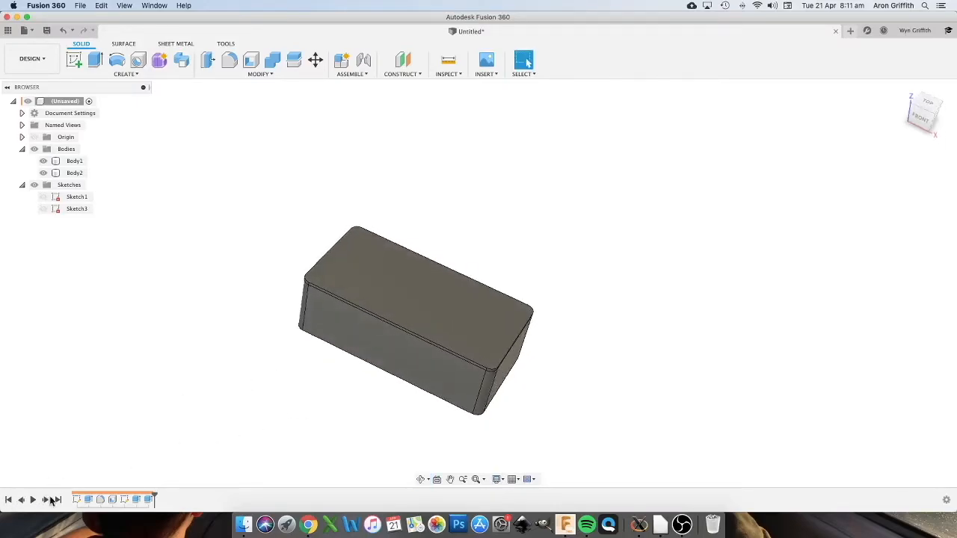
# - Edit the base sketch so the rectangle's vertical dimension is 200 mm, and finish the sketch to update the box and lid
pyautogui.rightClick(77, 499)
pyautogui.click(105, 399)
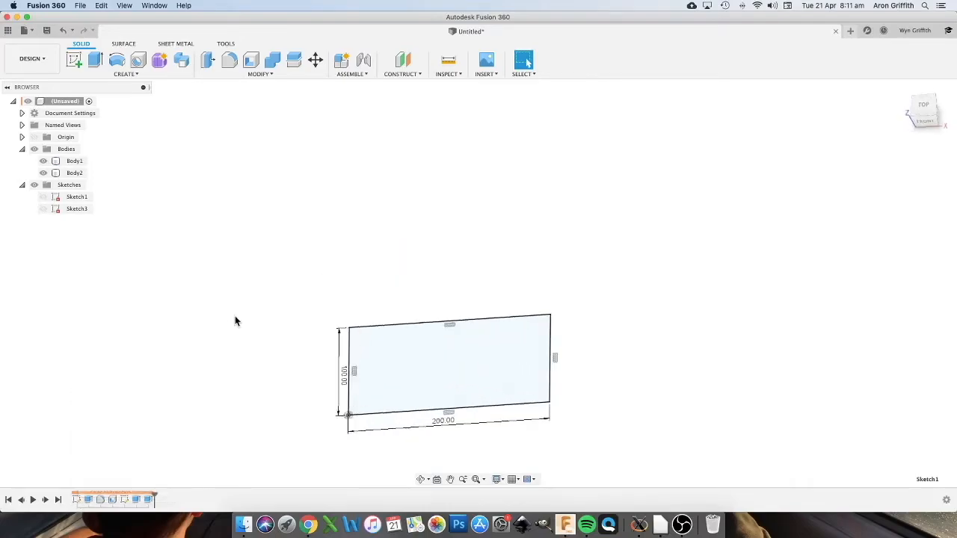
pyautogui.doubleClick(326, 349)
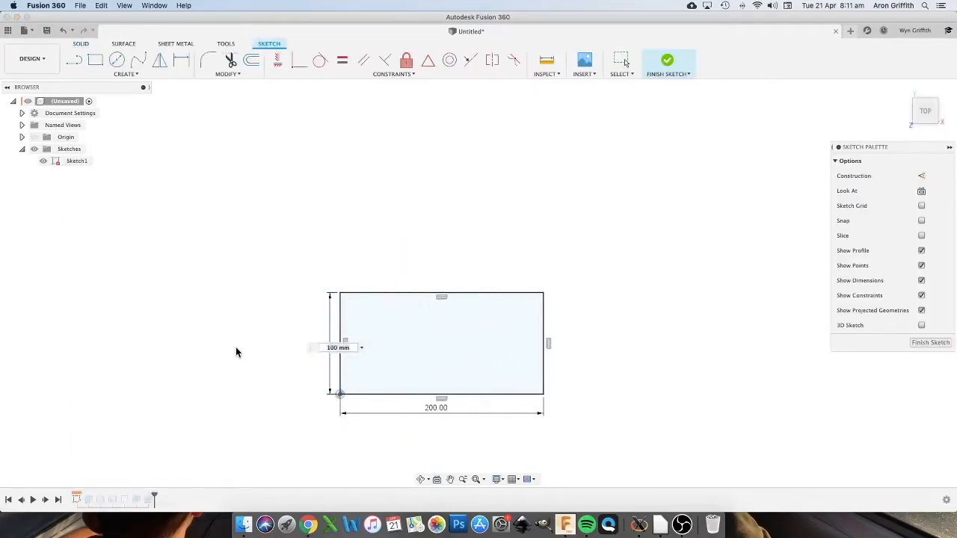
pyautogui.write('200')
pyautogui.press('Return')
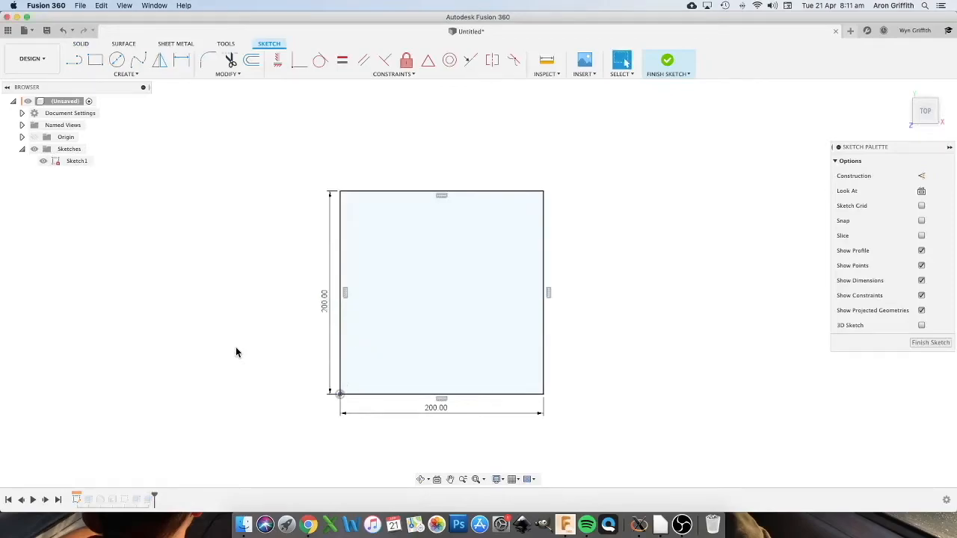
pyautogui.click(932, 343)
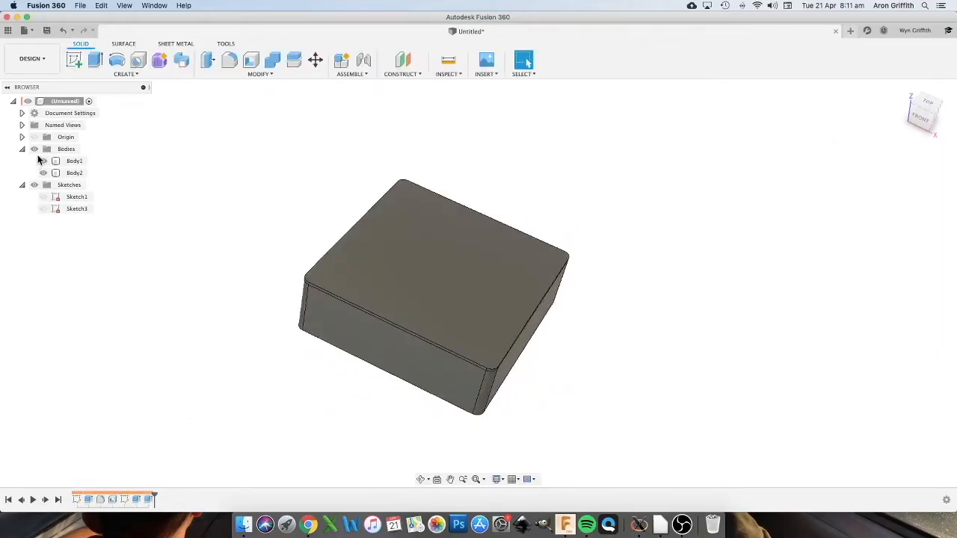
# - Hide the lid and examine the interior of the resized box
pyautogui.click(42, 173)
pyautogui.moveTo(237, 278)
pyautogui.keyDown('shift'); pyautogui.mouseDown(button='middle')
pyautogui.moveTo(256, 306)
pyautogui.moveTo(173, 268)
pyautogui.moveTo(135, 272)
pyautogui.moveTo(292, 306)
pyautogui.moveTo(252, 269)
pyautogui.moveTo(234, 234)
pyautogui.moveTo(209, 247)
pyautogui.moveTo(230, 268)
pyautogui.mouseUp(button='middle'); pyautogui.keyUp('shift')
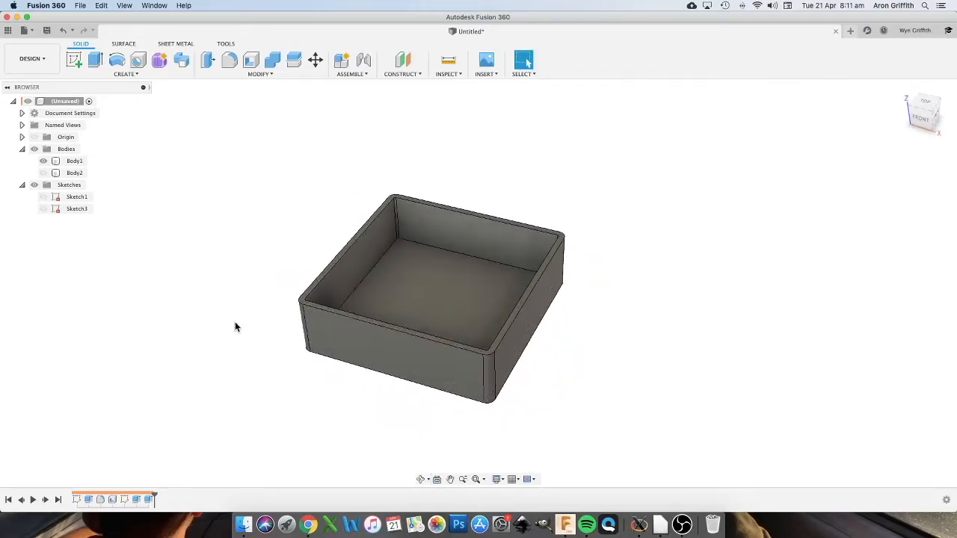
pyautogui.scroll(5, 291, 339)
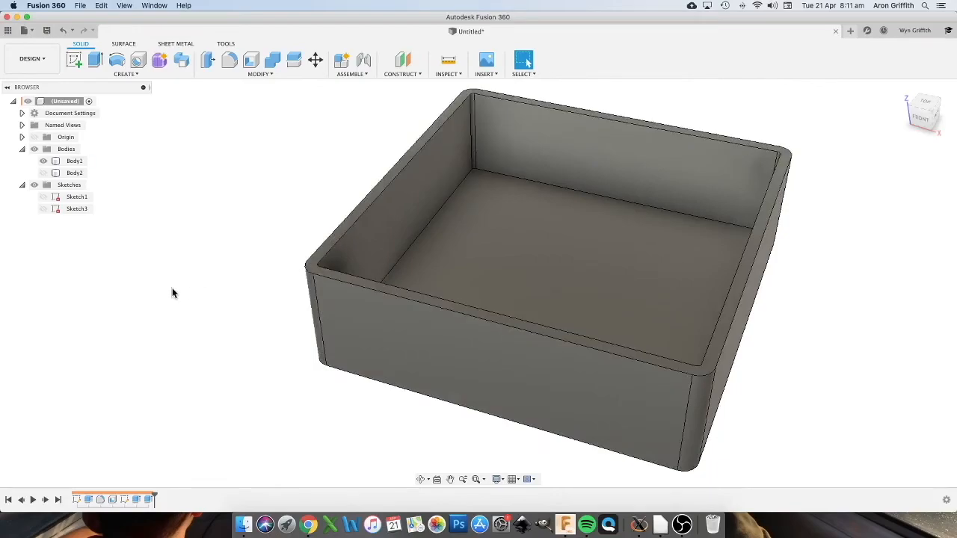
pyautogui.scroll(-3, 157, 267)
# - Show only the lid to examine its underside and insert, and show the box again to check the closed assembly
pyautogui.click(43, 162)
pyautogui.click(42, 173)
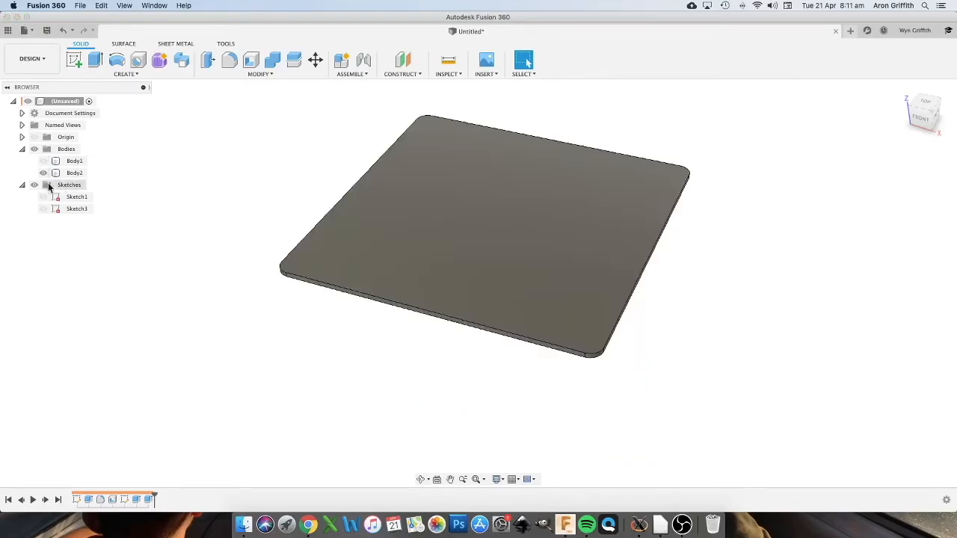
pyautogui.keyDown('shift'); pyautogui.moveTo(197, 299); pyautogui.dragTo(209, 224, button='middle'); pyautogui.keyUp('shift')
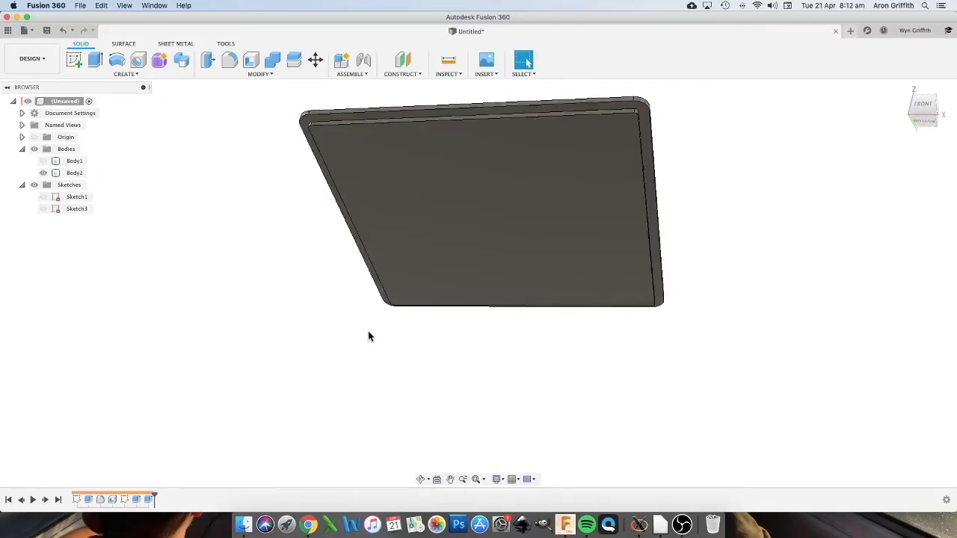
pyautogui.scroll(2, 339, 123)
pyautogui.keyDown('shift'); pyautogui.moveTo(339, 124); pyautogui.dragTo(329, 184, button='middle'); pyautogui.keyUp('shift')
pyautogui.click(43, 162)
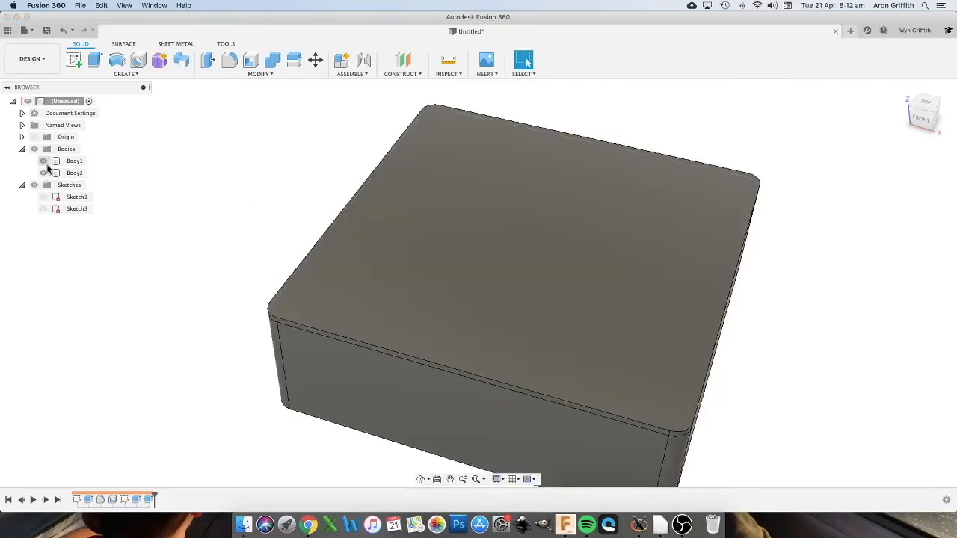
pyautogui.scroll(-5, 340, 255)
pyautogui.keyDown('shift'); pyautogui.moveTo(341, 256); pyautogui.dragTo(387, 240, button='middle'); pyautogui.keyUp('shift')
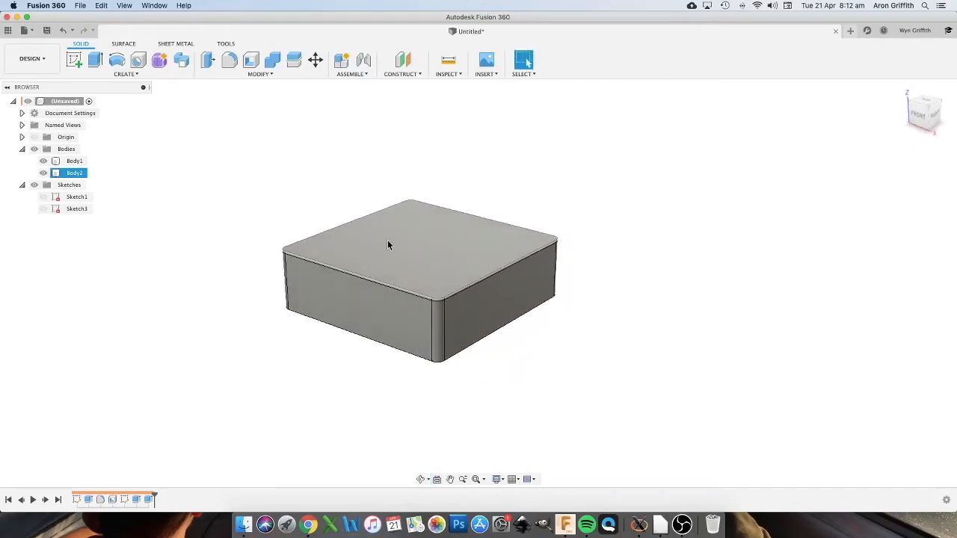
pyautogui.click(267, 340)
# - Sketch a two-point rectangle on the horizontal base plane in the empty space beside the box, and finish the sketch
pyautogui.scroll(-5, 231, 361)
pyautogui.scroll(2, 586, 331)
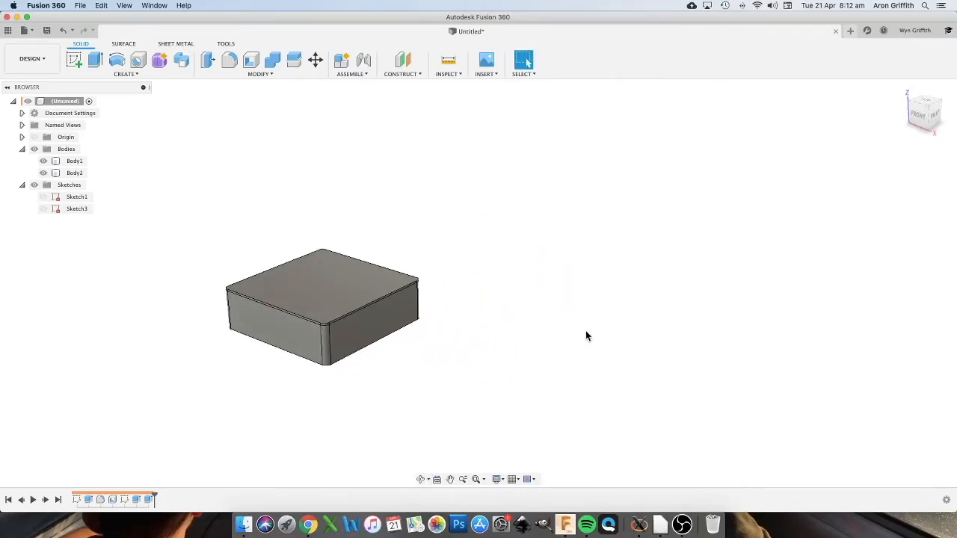
pyautogui.scroll(-5, 585, 330)
pyautogui.scroll(-5, 193, 302)
pyautogui.scroll(2, 555, 325)
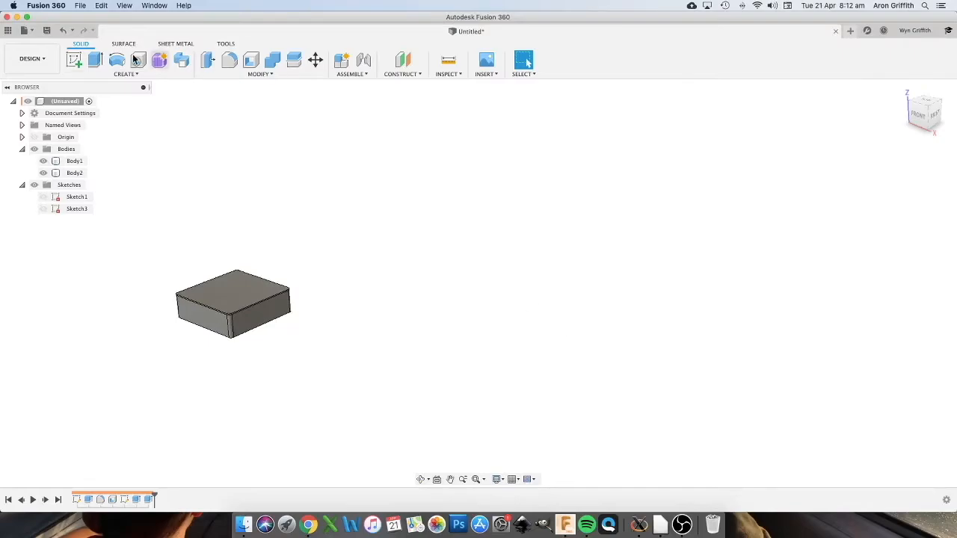
pyautogui.click(73, 59)
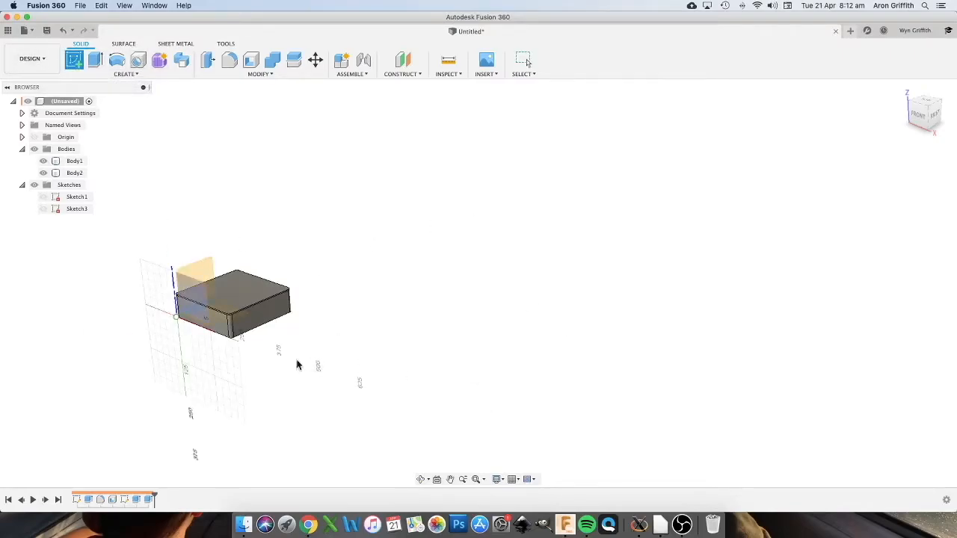
pyautogui.click(282, 305)
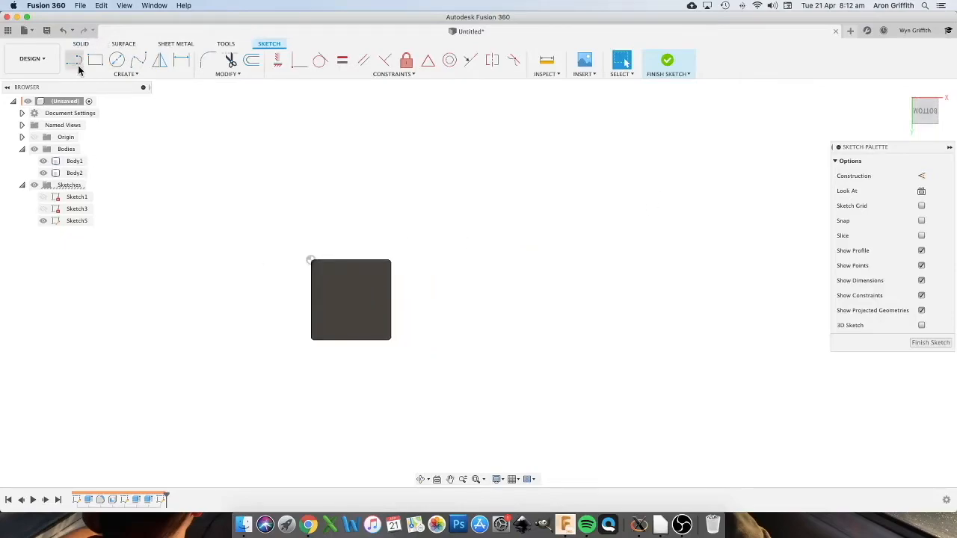
pyautogui.click(95, 59)
pyautogui.click(546, 340)
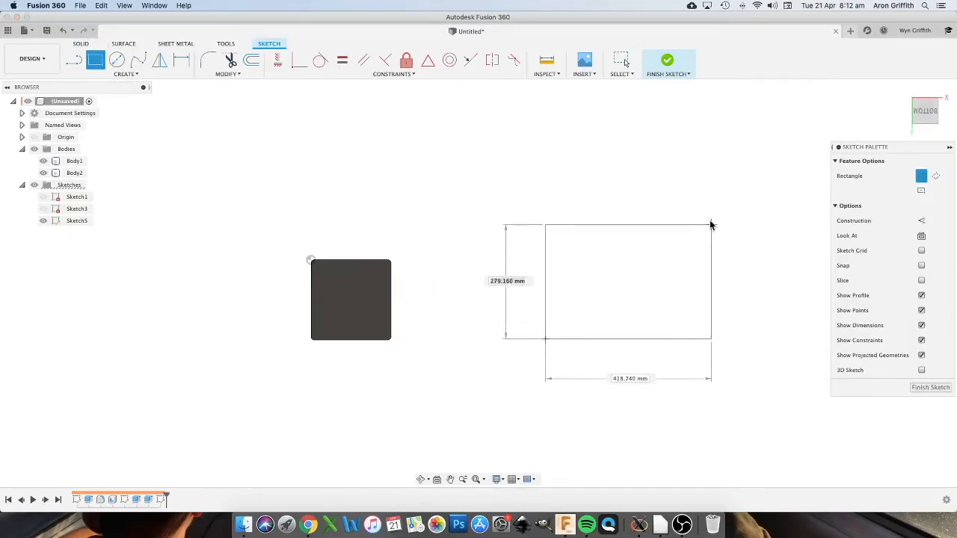
pyautogui.click(696, 210)
pyautogui.click(922, 387)
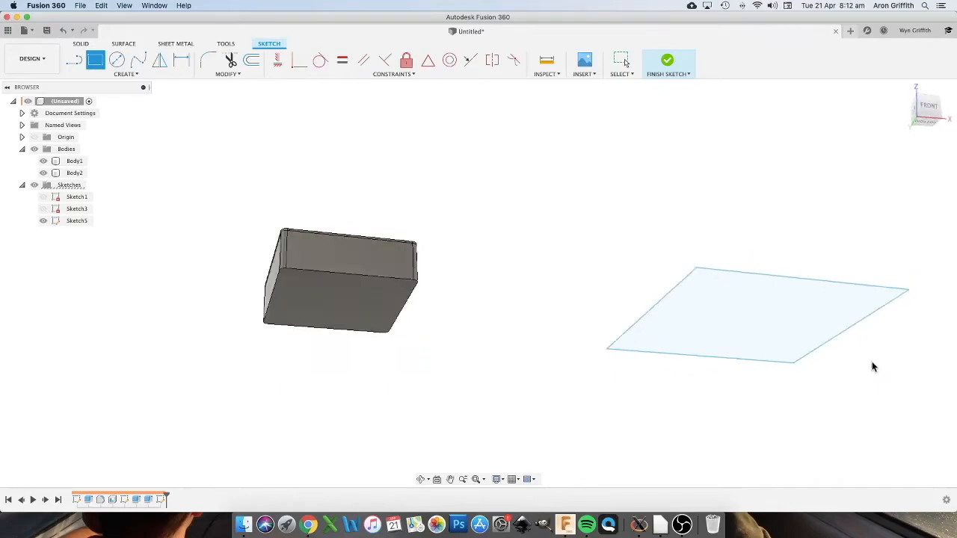
# - Extrude the new rectangle 150 mm upward as a New Body
pyautogui.keyDown('shift'); pyautogui.moveTo(494, 305); pyautogui.dragTo(519, 333, button='middle'); pyautogui.keyUp('shift')
pyautogui.click(95, 61)
pyautogui.moveTo(591, 387)
pyautogui.mouseDown()
pyautogui.moveTo(611, 323)
pyautogui.moveTo(611, 335)
pyautogui.mouseUp()
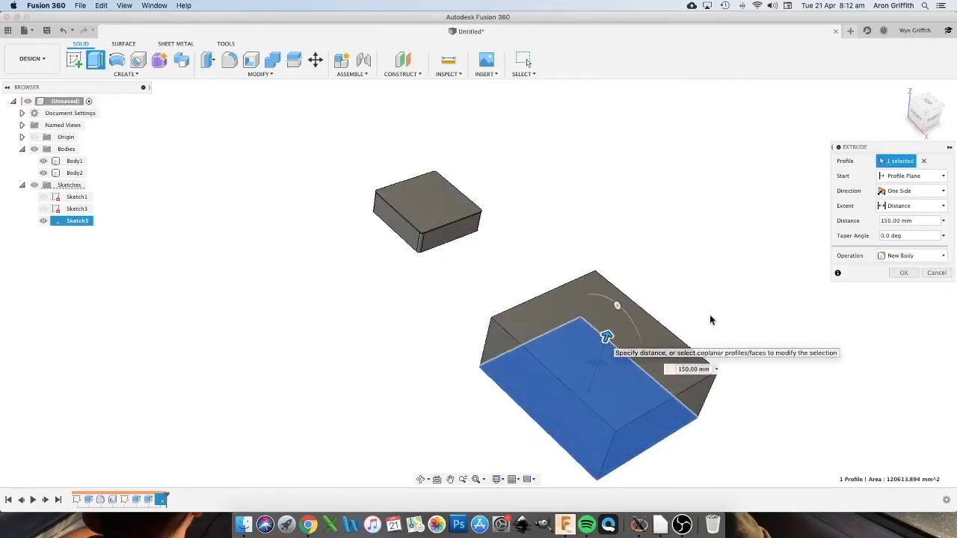
pyautogui.click(905, 273)
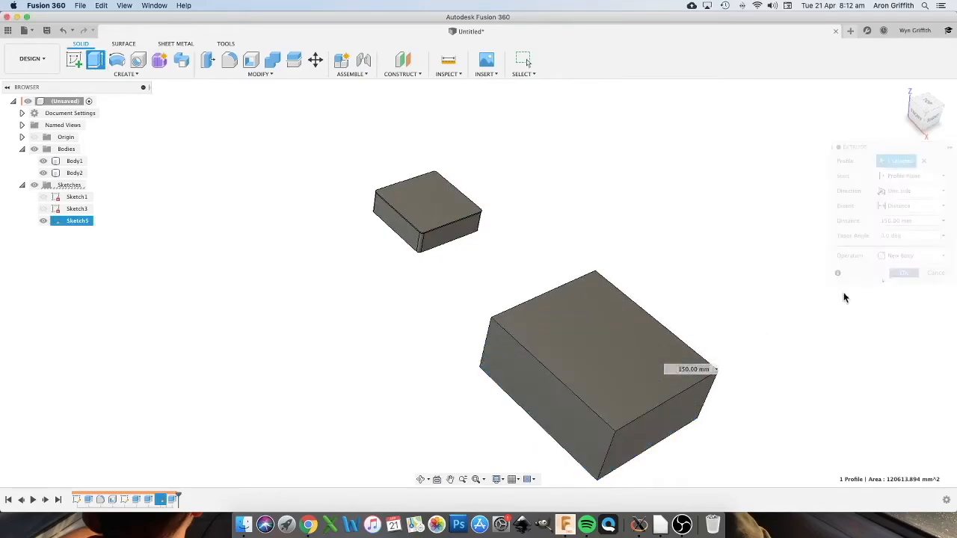
# - Sketch a two-point rectangle about 320 by 264 mm on the second block's top face, inset from its edges, and finish the sketch
pyautogui.click(79, 63)
pyautogui.click(550, 360)
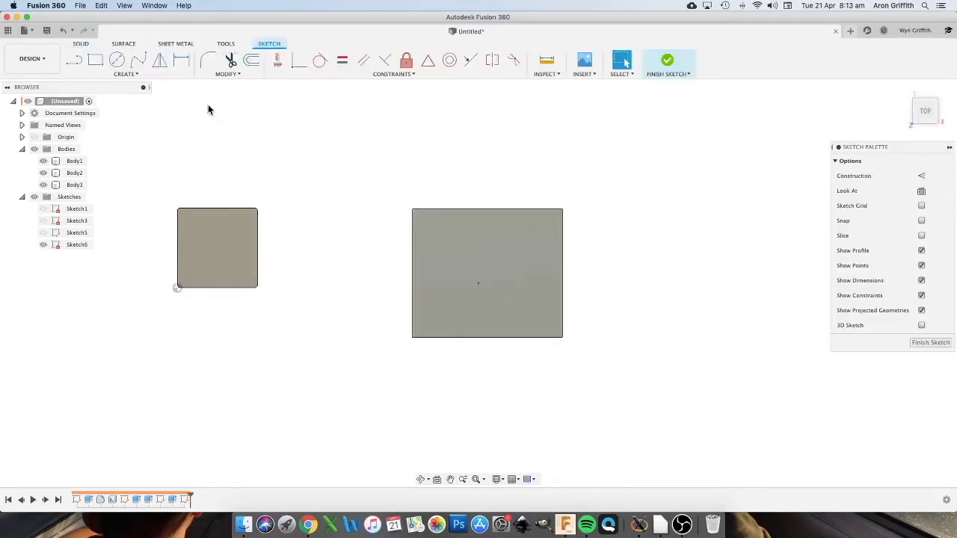
pyautogui.click(95, 60)
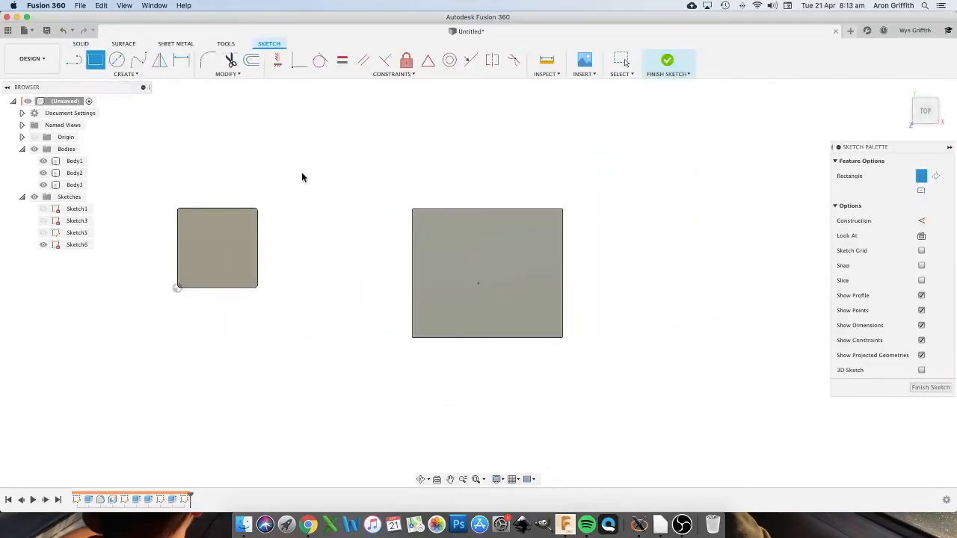
pyautogui.click(423, 223)
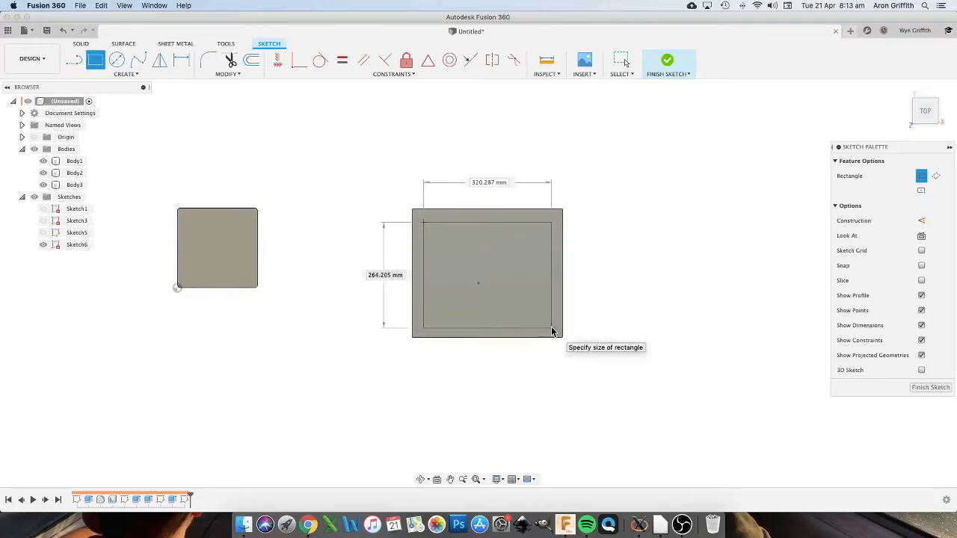
pyautogui.click(552, 331)
pyautogui.click(930, 387)
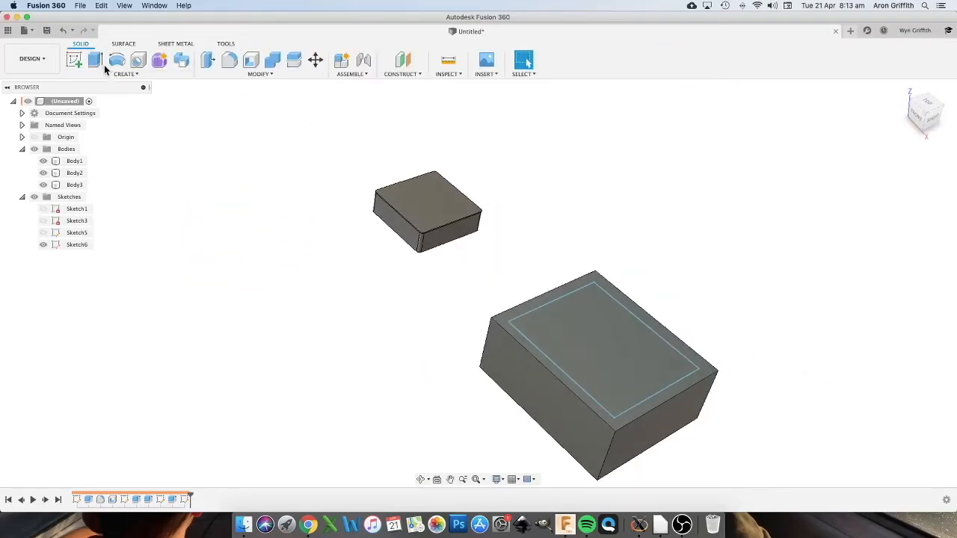
# - Extrude the inset rectangle -125 mm into the second block as a Cut
pyautogui.click(96, 62)
pyautogui.click(605, 352)
pyautogui.moveTo(609, 340); pyautogui.dragTo(587, 393)
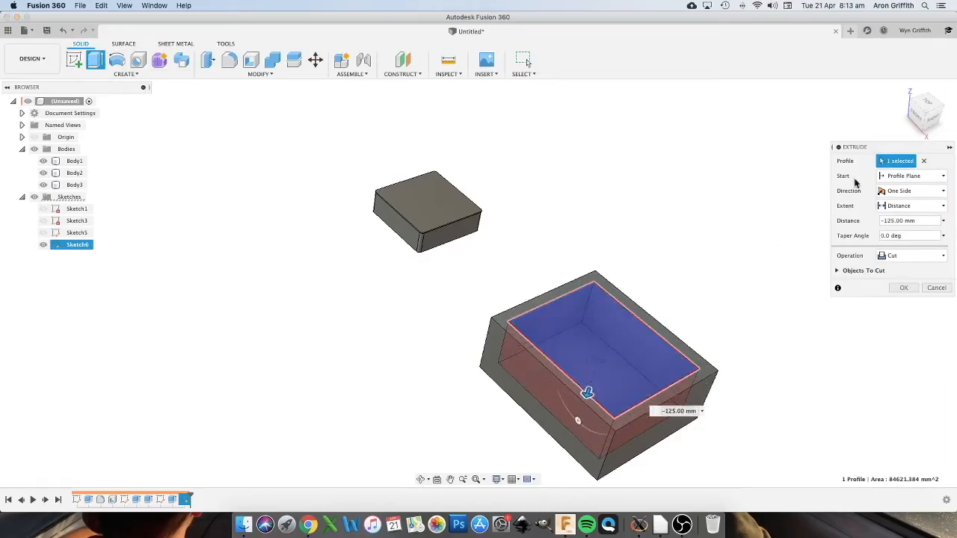
pyautogui.click(915, 117)
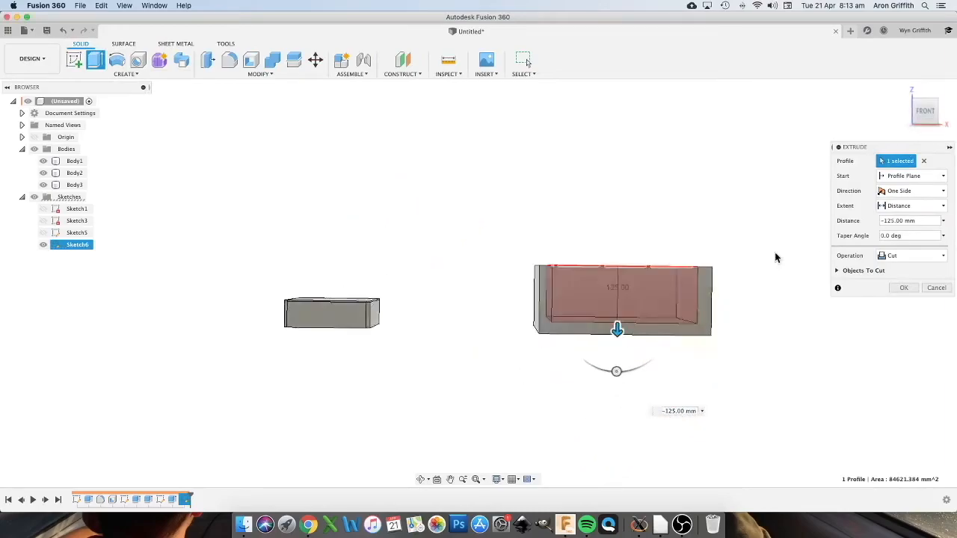
pyautogui.click(904, 287)
pyautogui.keyDown('shift'); pyautogui.moveTo(853, 319); pyautogui.dragTo(783, 318, button='middle'); pyautogui.keyUp('shift')
pyautogui.scroll(-4, 449, 412)
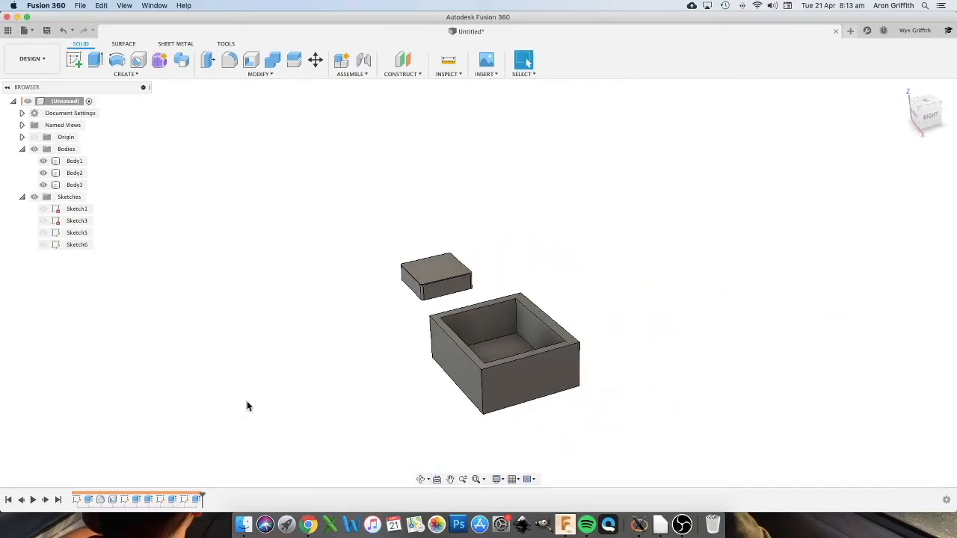
# - Edit the second block's base sketch, pull one rectangle corner outward to enlarge it, and finish the sketch
pyautogui.rightClick(161, 499)
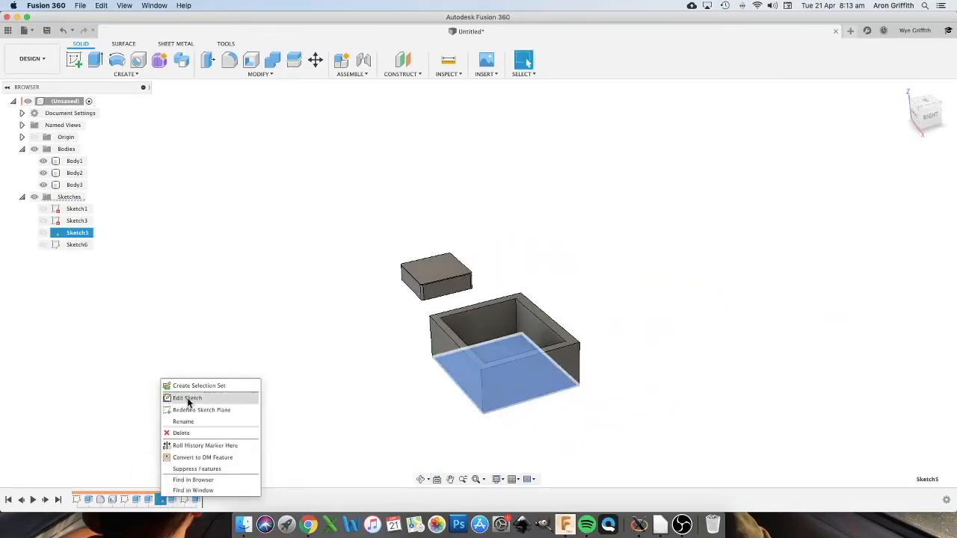
pyautogui.click(187, 400)
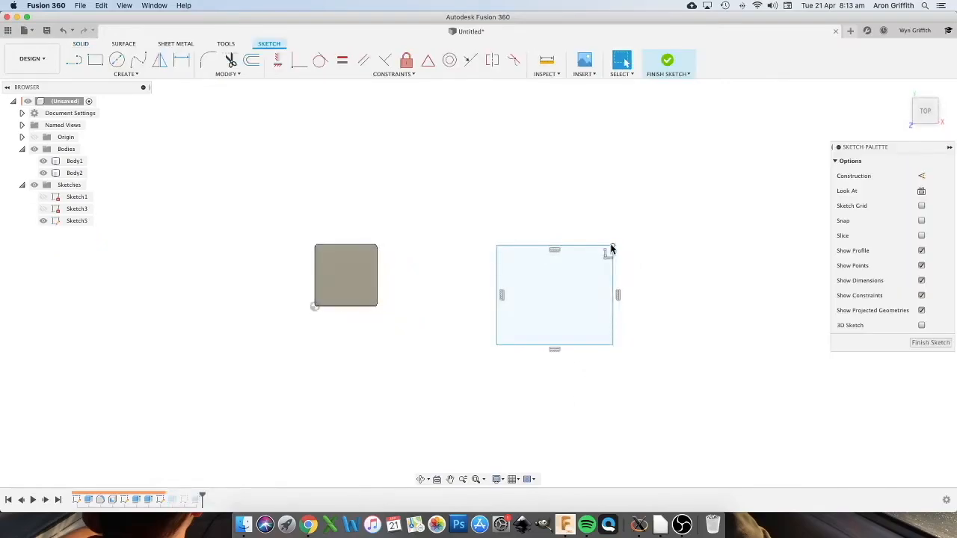
pyautogui.moveTo(611, 249); pyautogui.dragTo(669, 208)
pyautogui.click(668, 66)
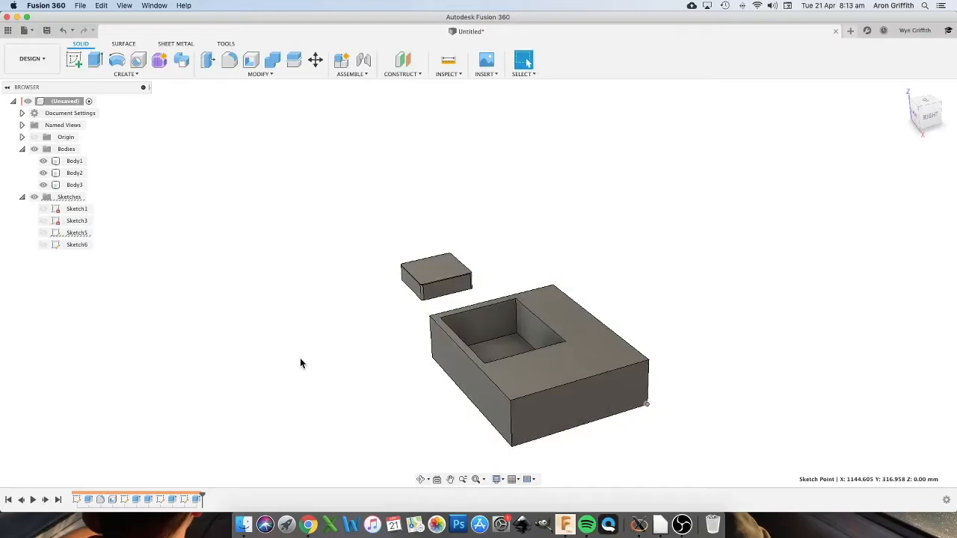
# - Examine how the pocket sits within the enlarged second block from several angles
pyautogui.keyDown('shift'); pyautogui.moveTo(452, 426); pyautogui.dragTo(555, 397, button='middle'); pyautogui.keyUp('shift')
pyautogui.scroll(-5, 404, 348)
pyautogui.keyDown('shift'); pyautogui.moveTo(472, 343); pyautogui.dragTo(490, 368, button='middle'); pyautogui.keyUp('shift')
pyautogui.scroll(4, 570, 352)
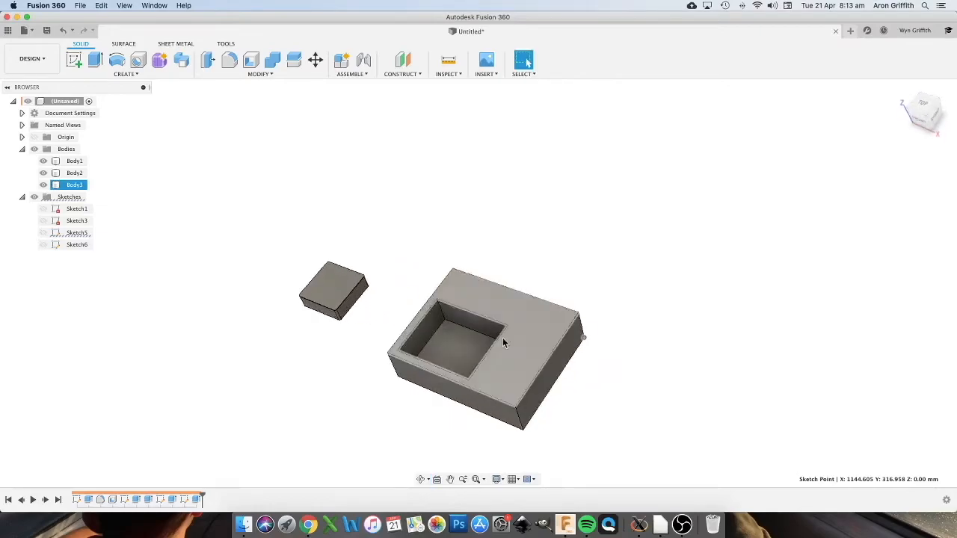
pyautogui.scroll(5, 500, 327)
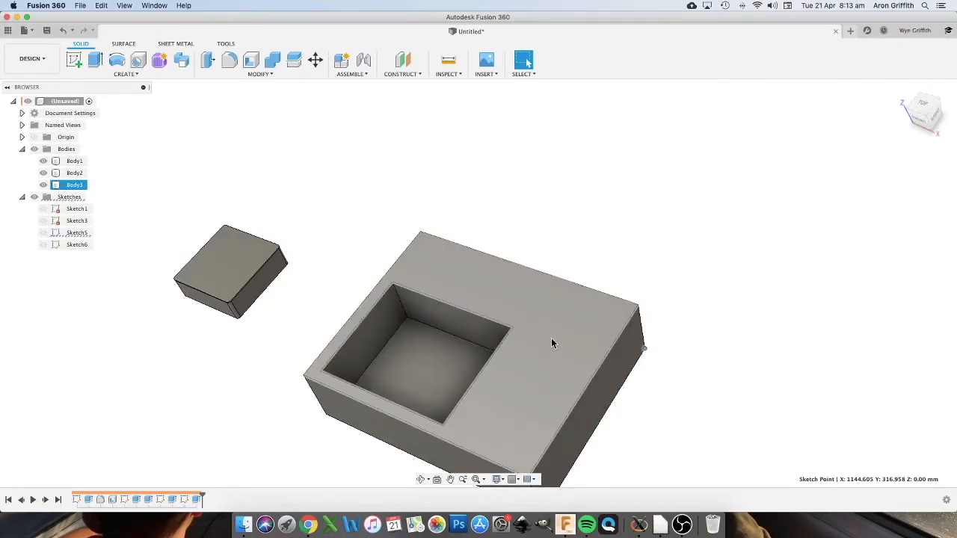
pyautogui.scroll(-5, 615, 345)
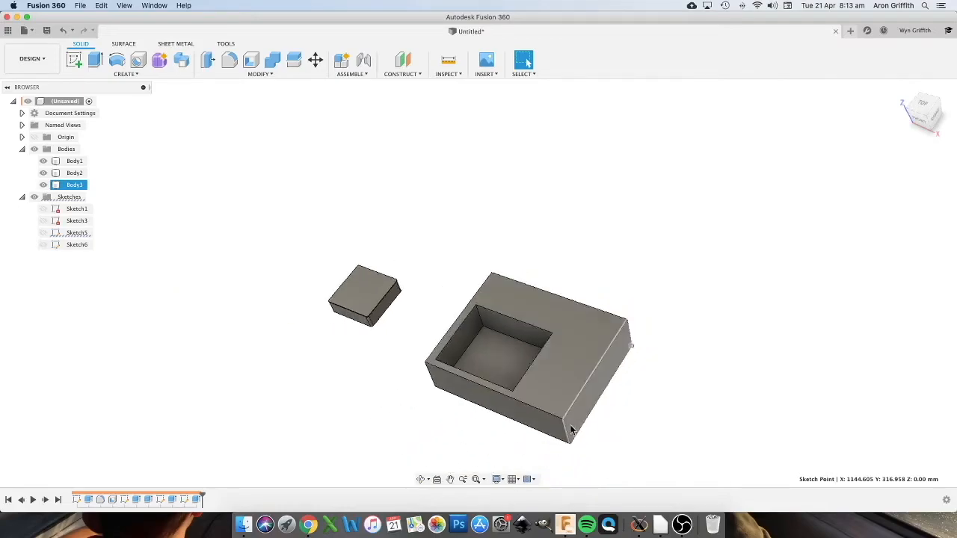
pyautogui.scroll(4, 570, 428)
pyautogui.moveTo(404, 401)
pyautogui.keyDown('shift'); pyautogui.mouseDown(button='middle')
pyautogui.moveTo(419, 391)
pyautogui.moveTo(404, 366)
pyautogui.moveTo(411, 389)
pyautogui.moveTo(426, 387)
pyautogui.moveTo(406, 388)
pyautogui.mouseUp(button='middle'); pyautogui.keyUp('shift')
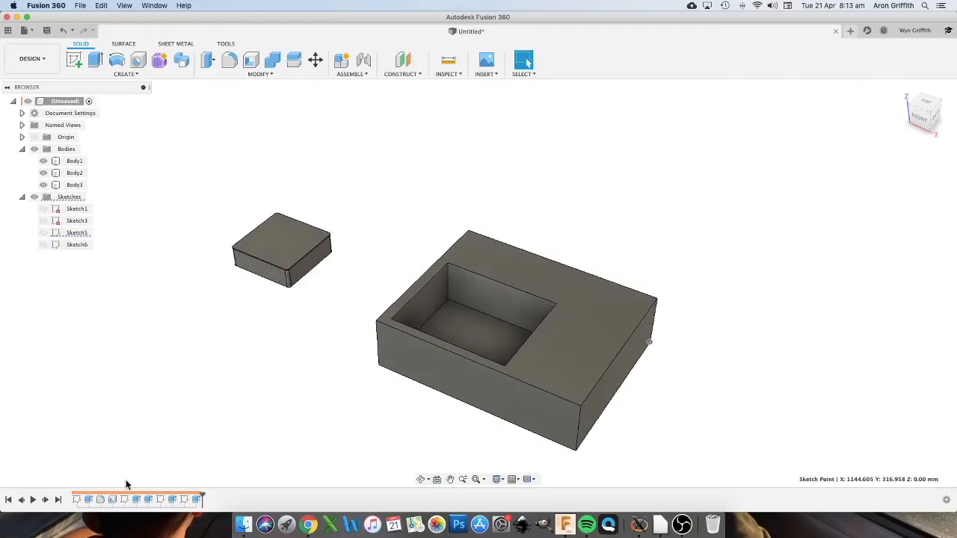
# - Roll the history marker back to just after Extrude3 and delete all features after it, removing the second block
pyautogui.moveTo(202, 497); pyautogui.dragTo(152, 495)
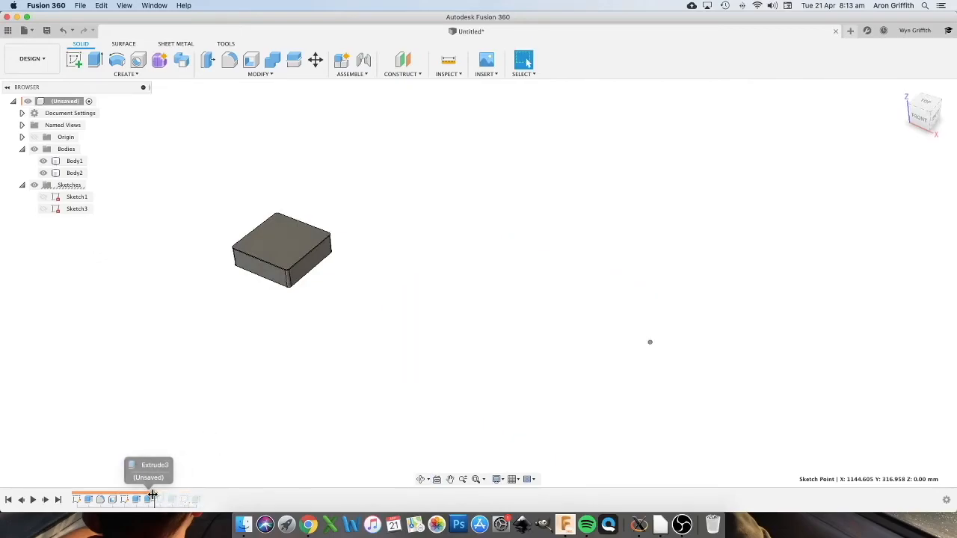
pyautogui.rightClick(159, 500)
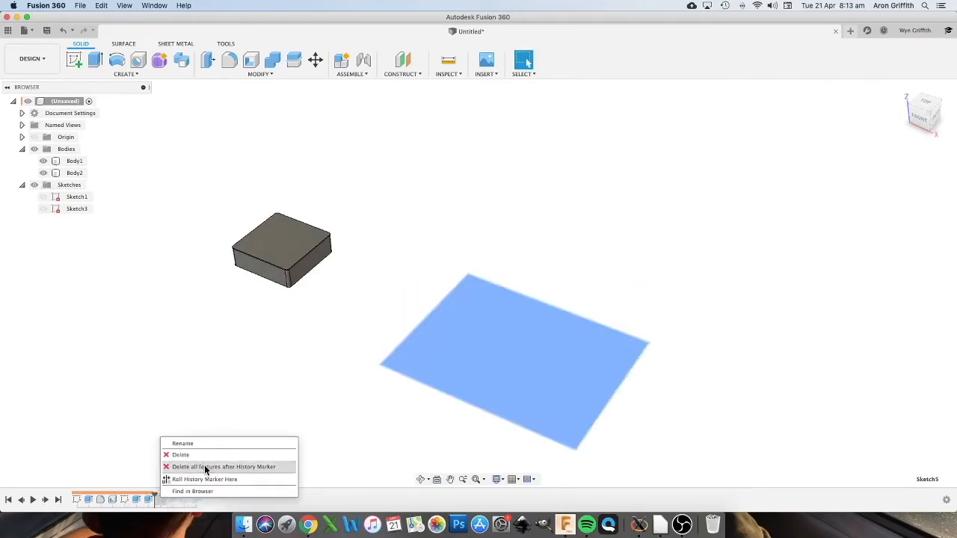
pyautogui.click(206, 467)
pyautogui.keyDown('shift'); pyautogui.moveTo(224, 183); pyautogui.dragTo(445, 274, button='middle'); pyautogui.keyUp('shift')
pyautogui.click(509, 196)
pyautogui.scroll(3, 509, 196)
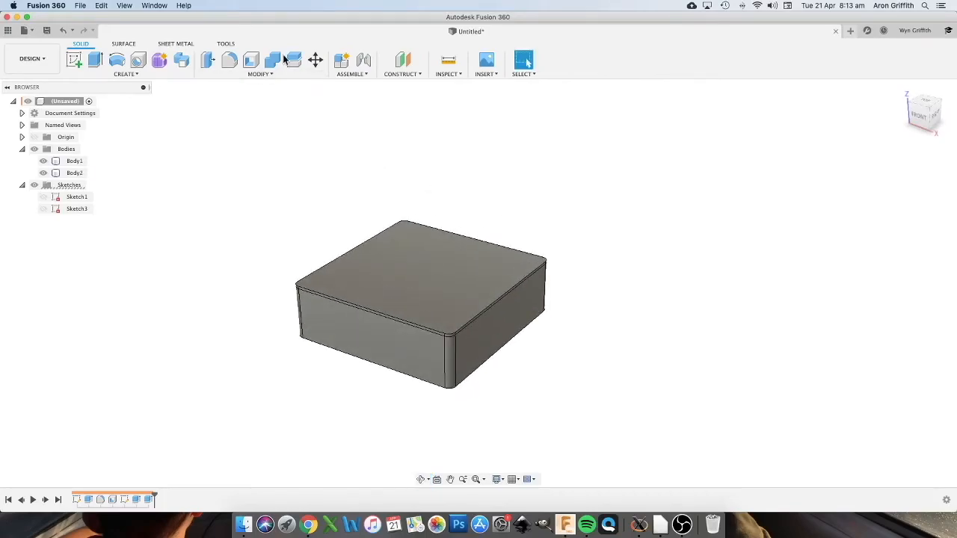
# - Open the model parameters and examine the values under Sketch1, Extrude1, Shell1 and Fillet1
pyautogui.click(270, 73)
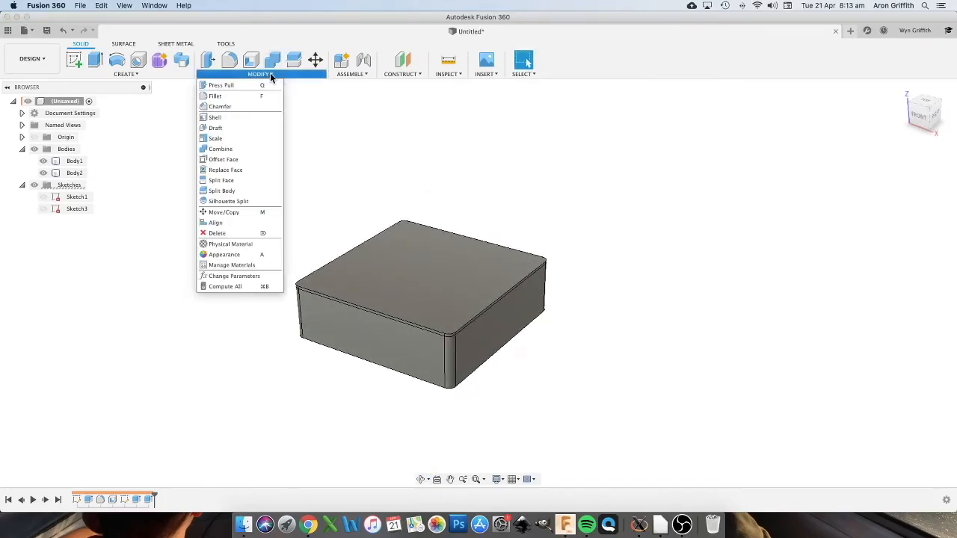
pyautogui.click(234, 276)
pyautogui.click(264, 189)
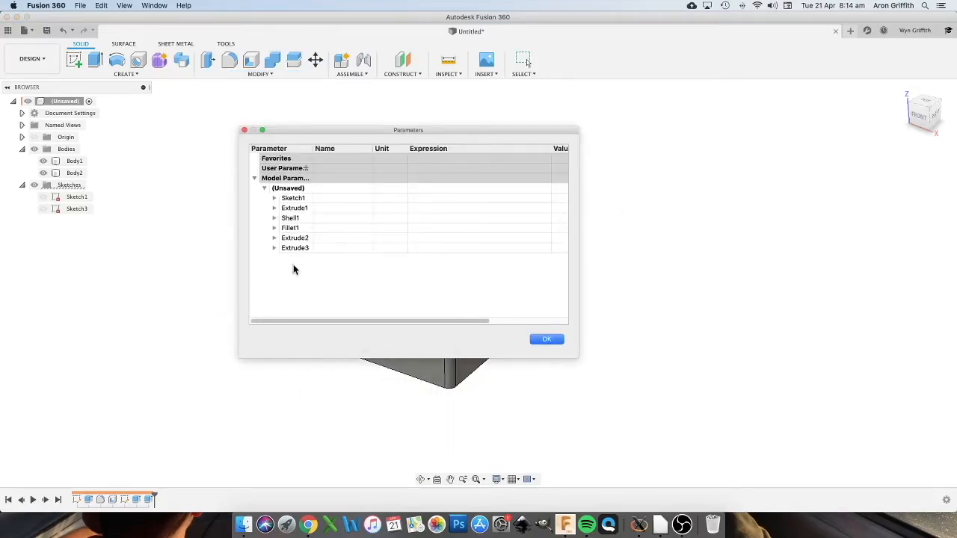
pyautogui.click(274, 198)
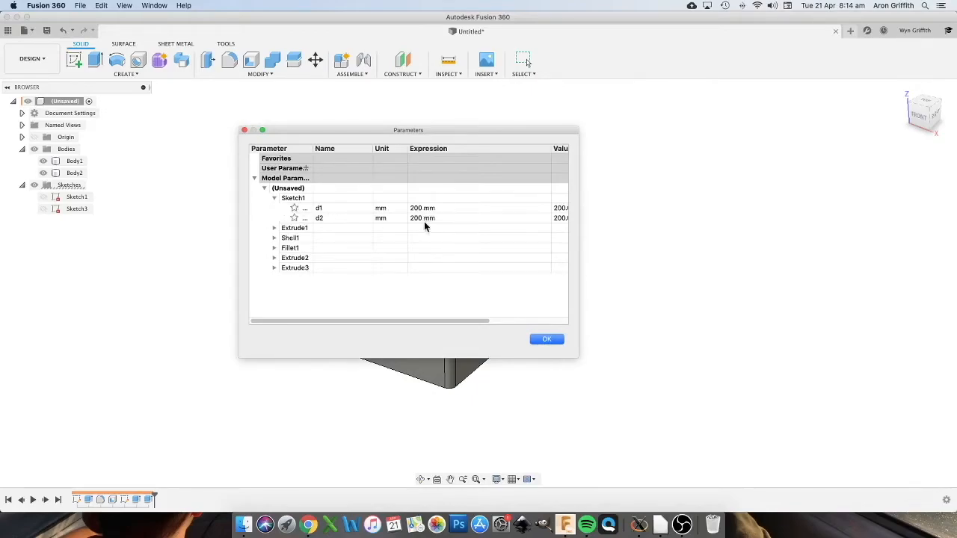
pyautogui.click(274, 228)
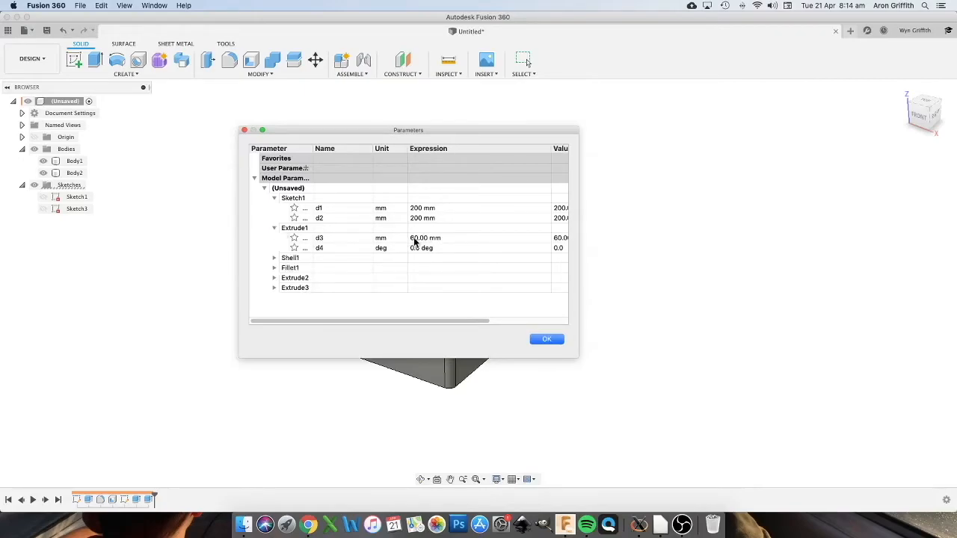
pyautogui.click(274, 258)
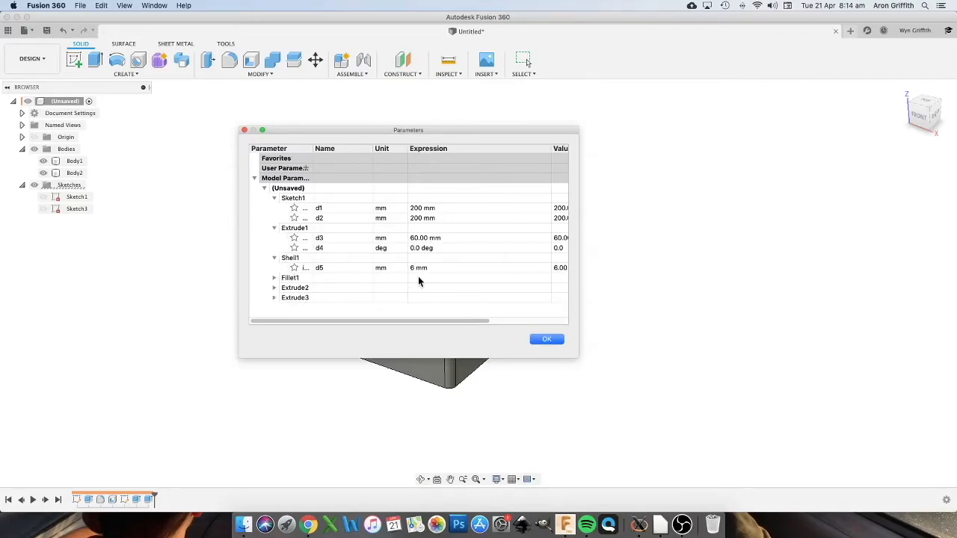
pyautogui.click(274, 278)
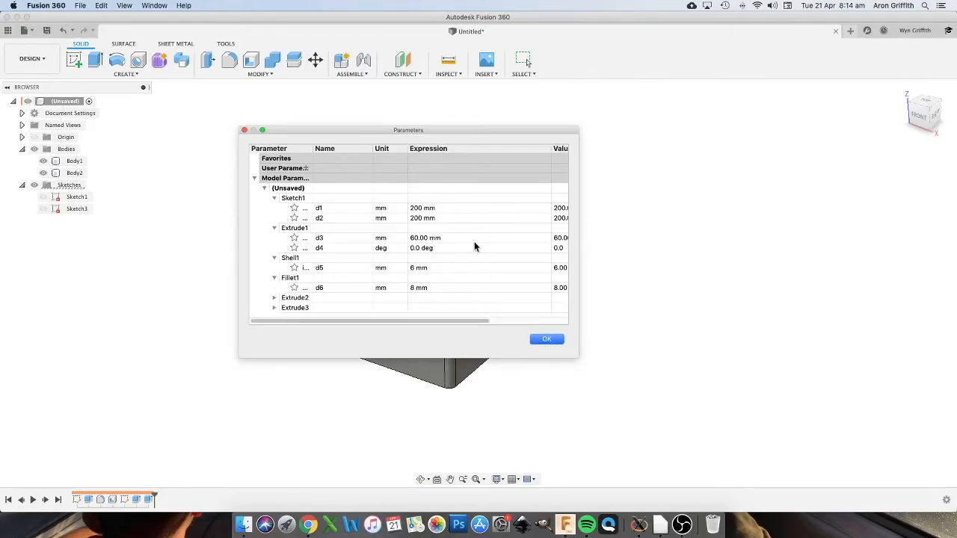
# - Set the Sketch1 parameter d1 to 100 mm and apply the change to the box
pyautogui.click(414, 209)
pyautogui.click(419, 208)
pyautogui.write('100')
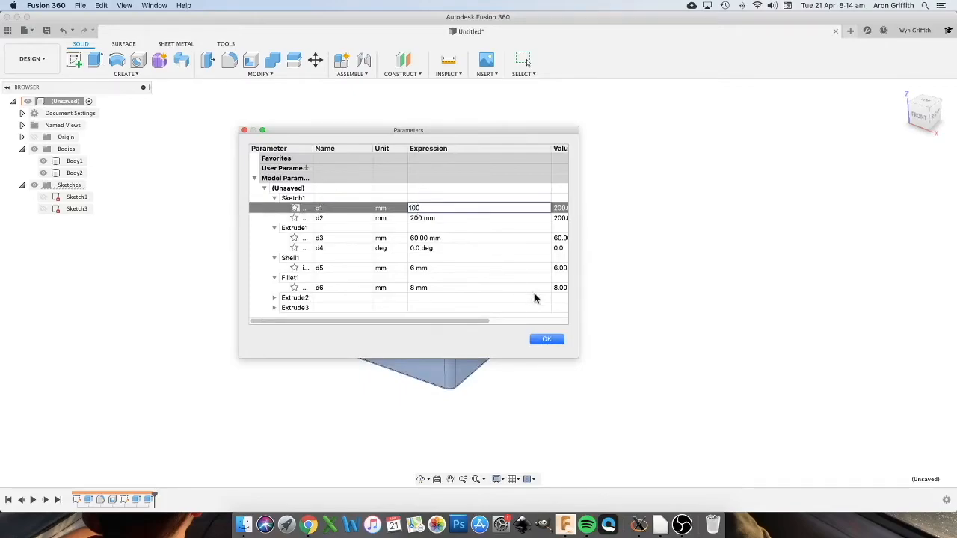
pyautogui.click(547, 339)
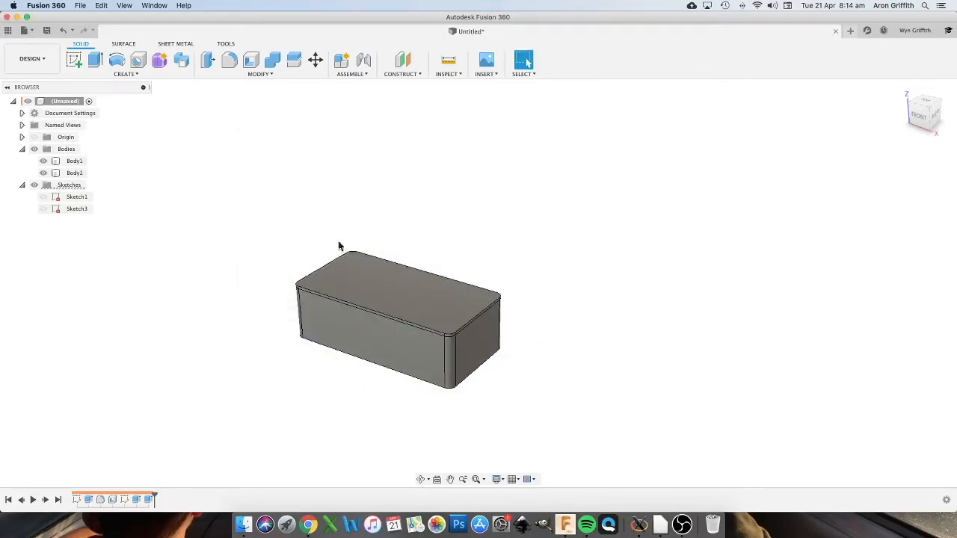
# - Reopen the parameters and add a user parameter named width with unit mm and expression 100
pyautogui.click(259, 74)
pyautogui.click(231, 277)
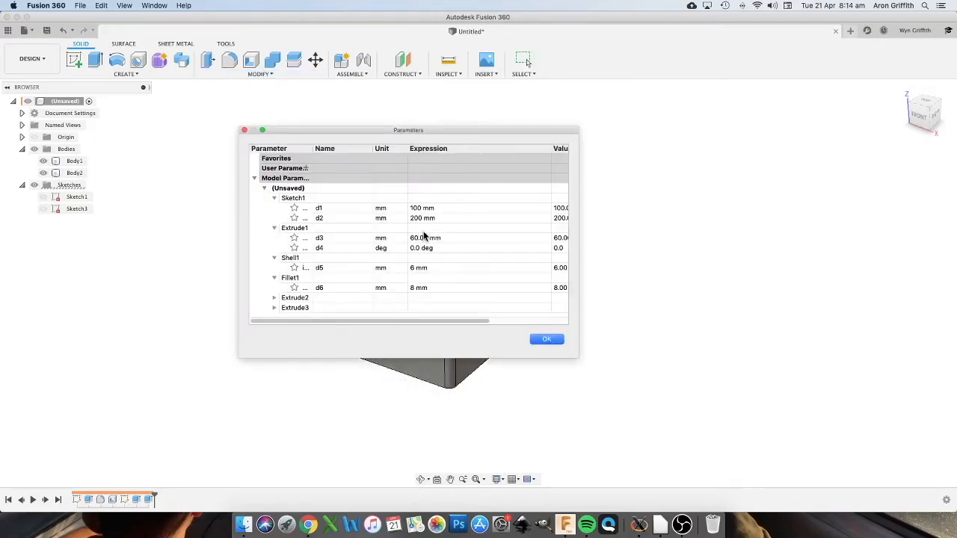
pyautogui.click(306, 171)
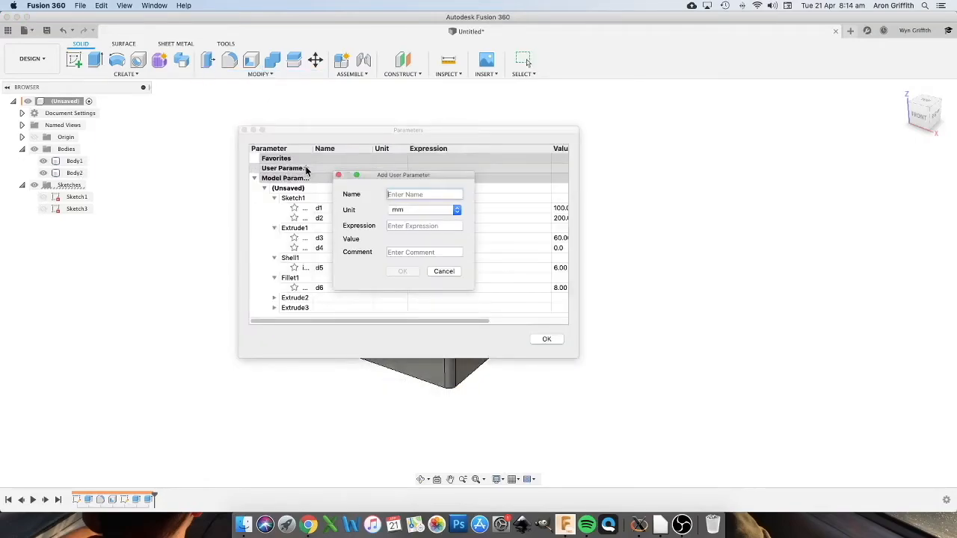
pyautogui.write('width')
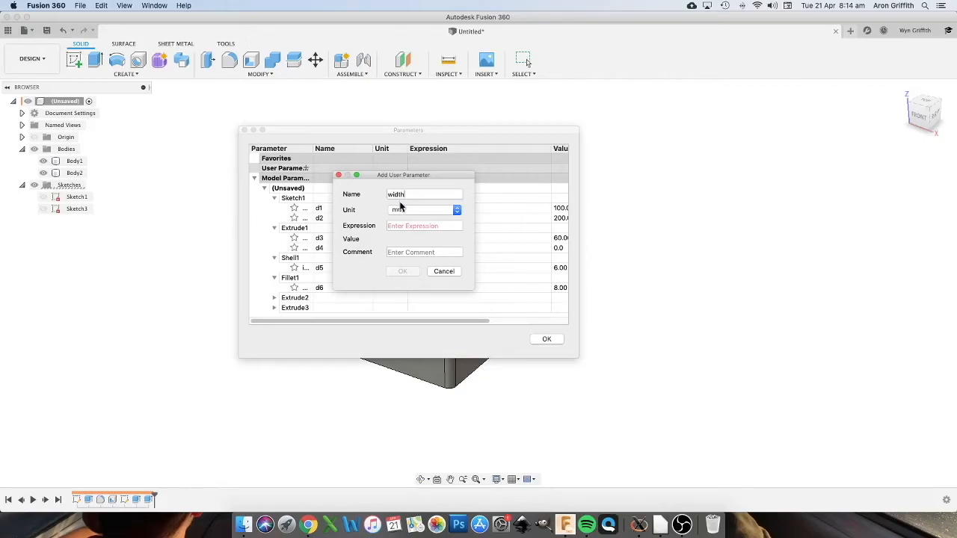
pyautogui.write('100')
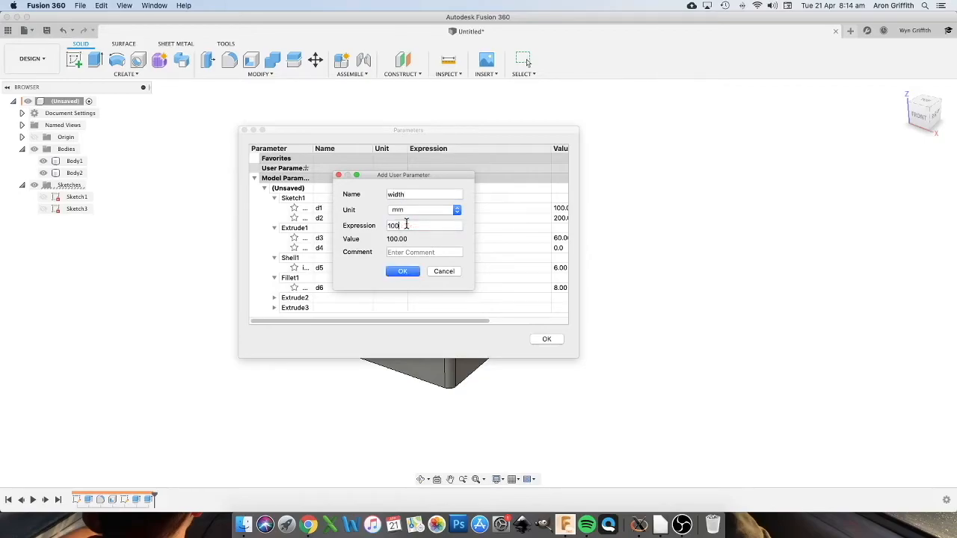
pyautogui.click(404, 272)
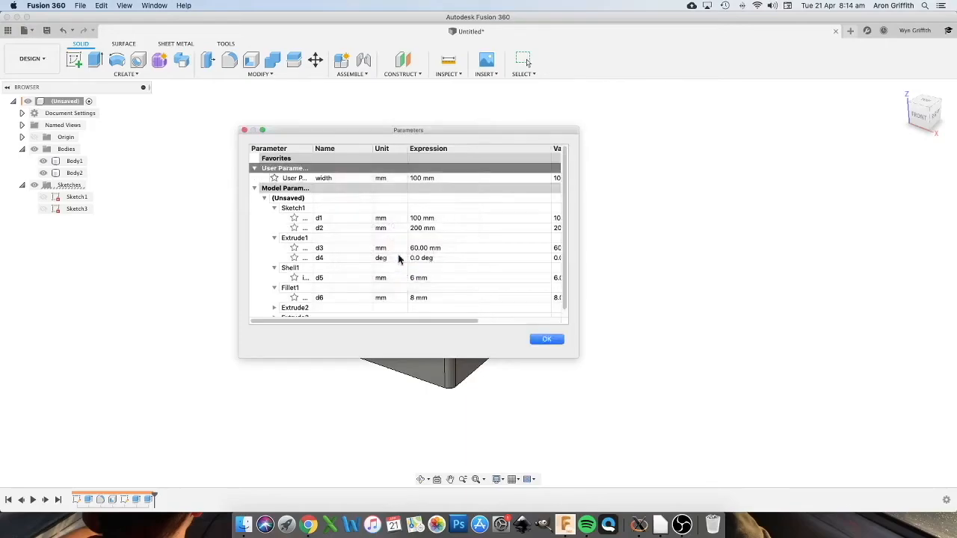
# - Add a user parameter named height with unit mm and expression 40
pyautogui.click(307, 167)
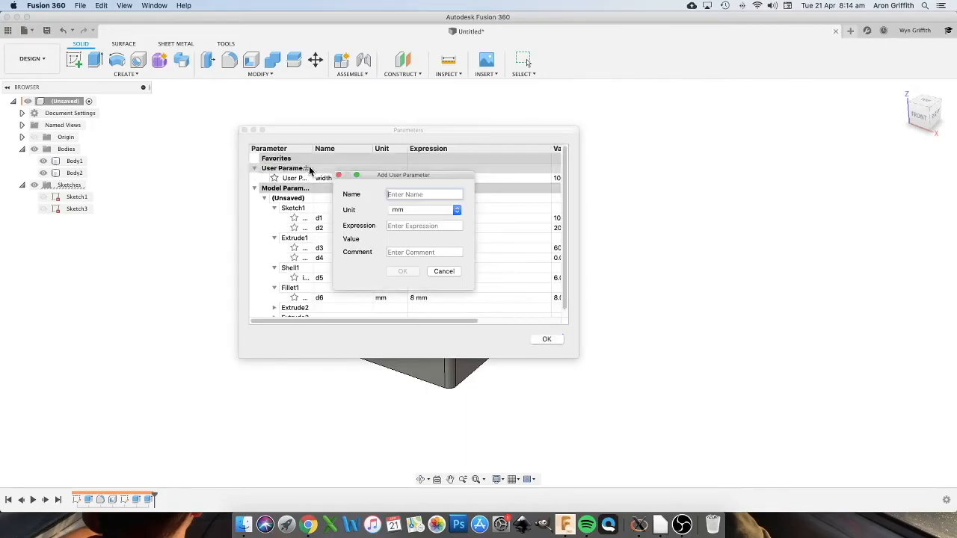
pyautogui.write('height')
pyautogui.click(400, 229)
pyautogui.write('40')
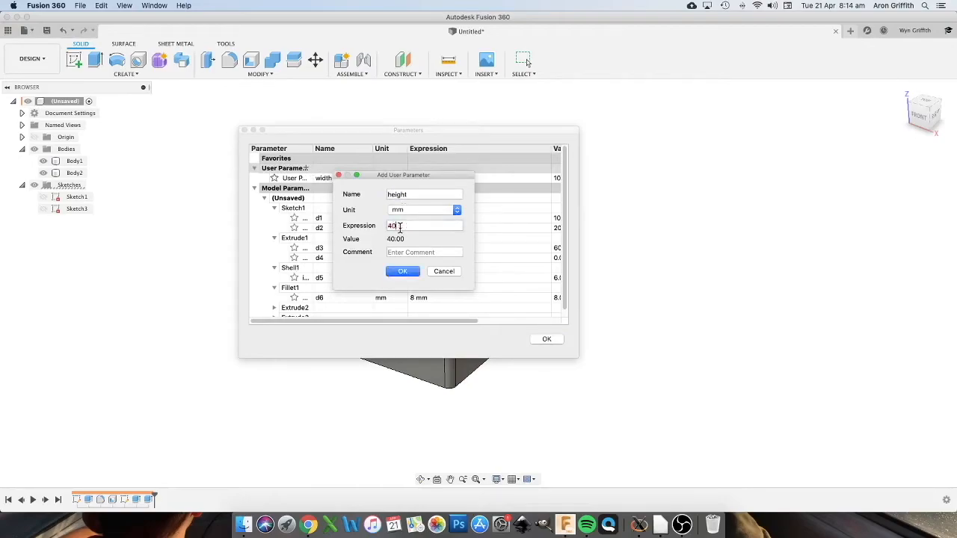
pyautogui.click(402, 272)
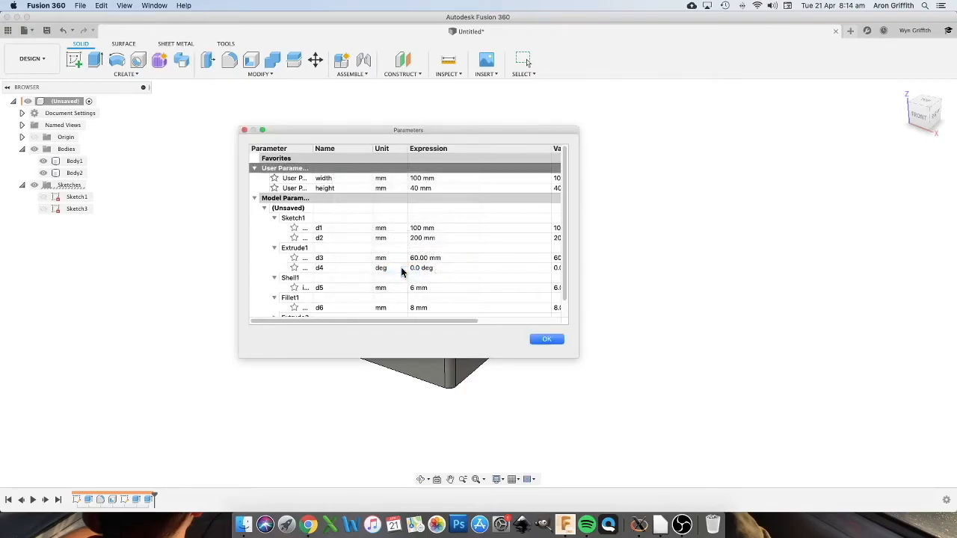
# - Add a user parameter named length with unit mm and expression 200, and close the parameters
pyautogui.click(305, 169)
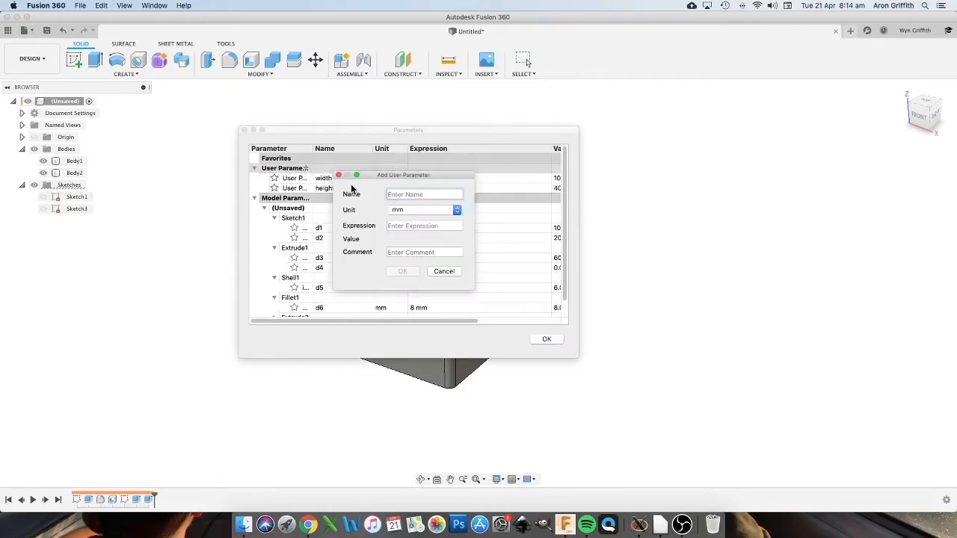
pyautogui.write('length')
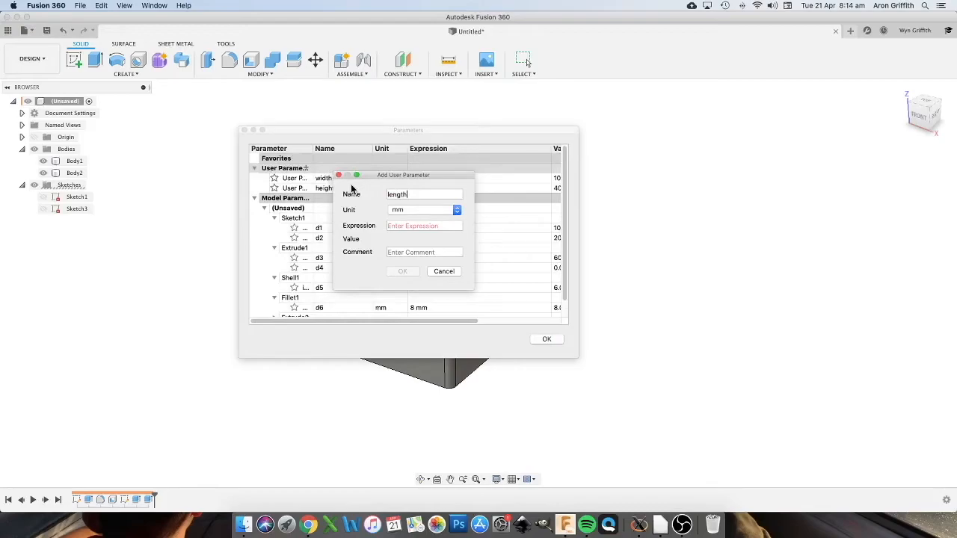
pyautogui.click(411, 227)
pyautogui.write('200')
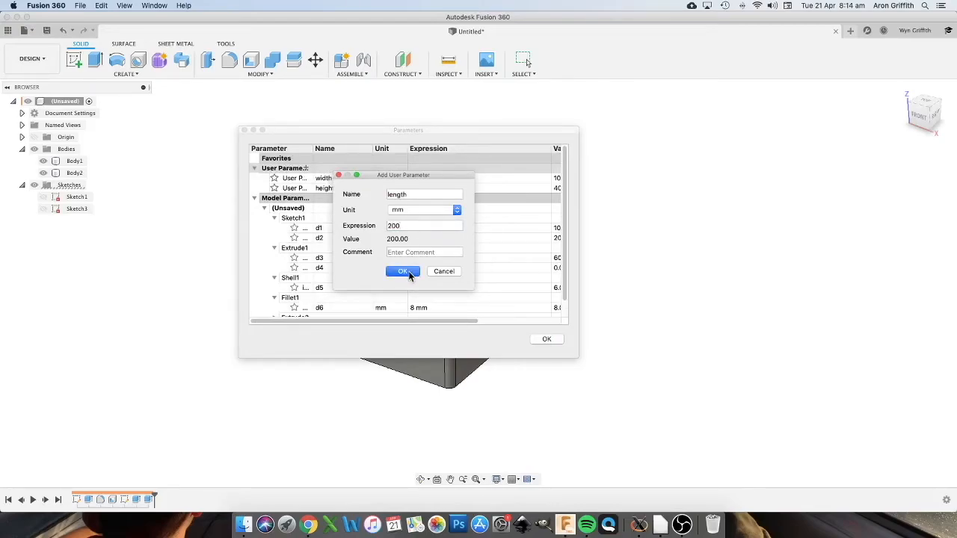
pyautogui.click(405, 273)
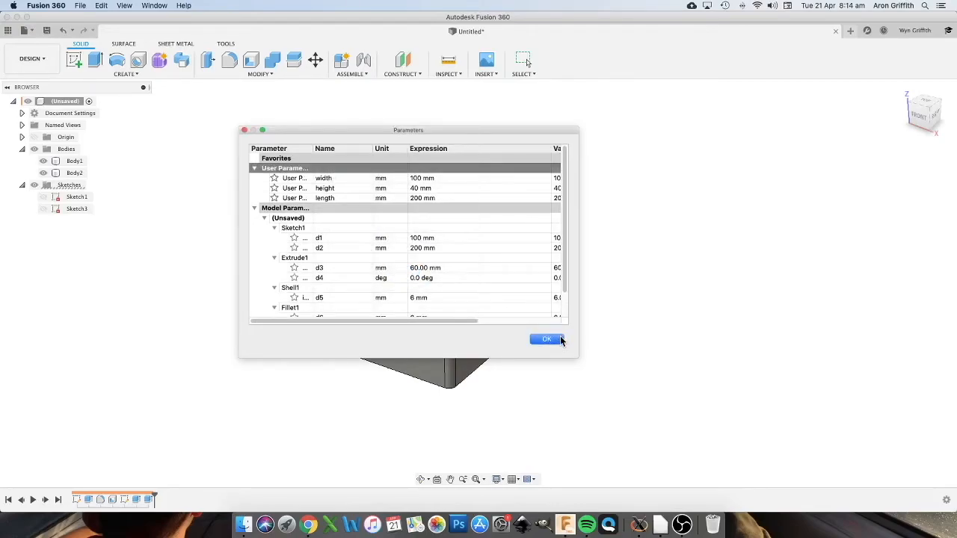
pyautogui.click(561, 340)
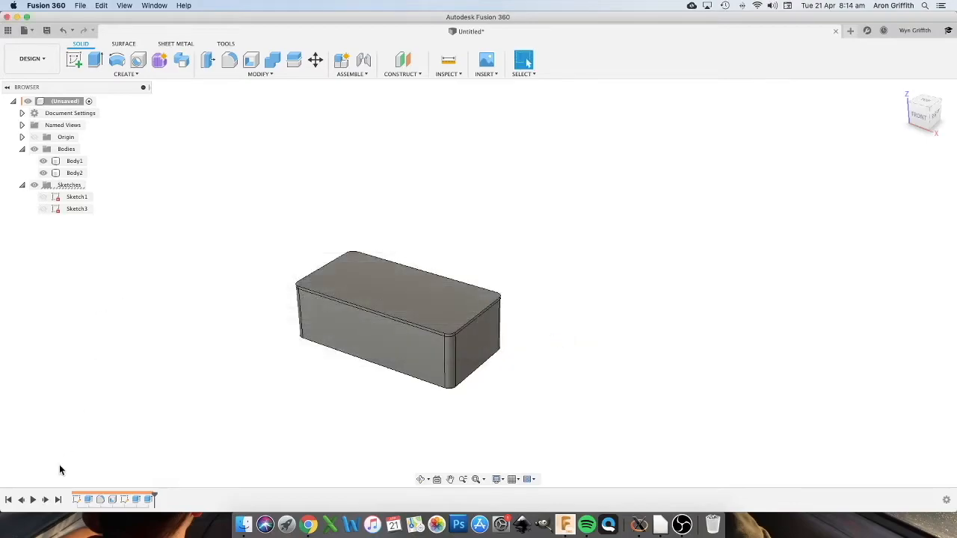
# - Edit the base rectangle sketch, Sketch1, and drive its 100 mm vertical dimension with the width parameter
pyautogui.rightClick(77, 499)
pyautogui.click(103, 403)
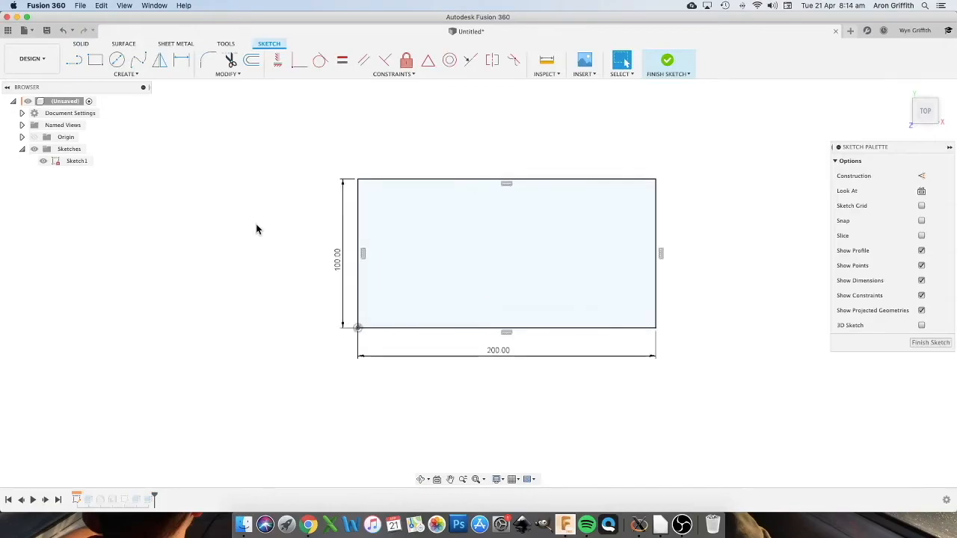
pyautogui.scroll(2, 256, 229)
pyautogui.doubleClick(354, 273)
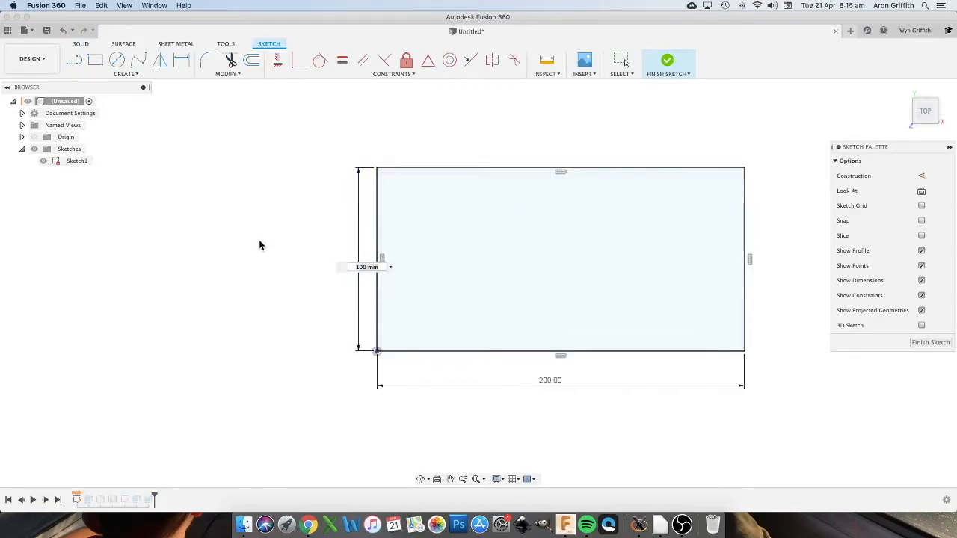
pyautogui.write('w')
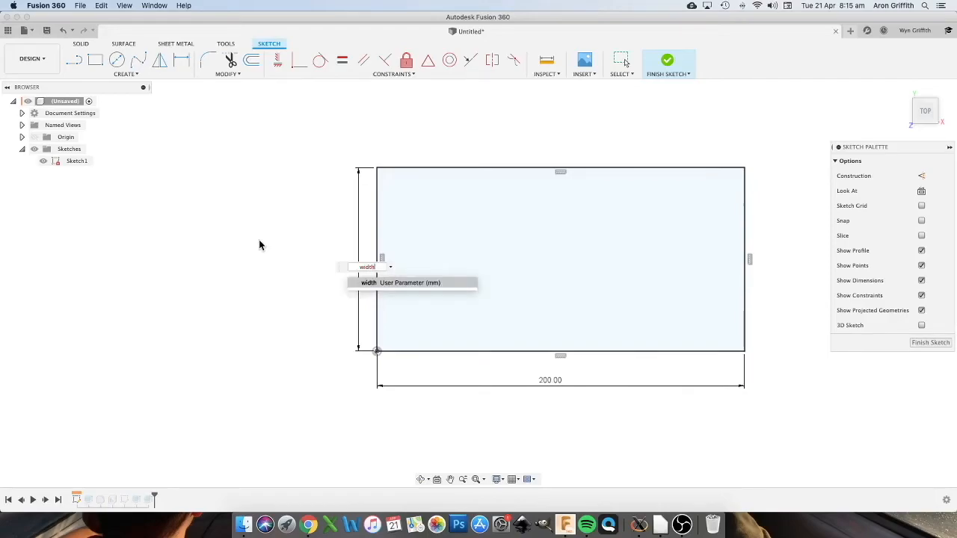
pyautogui.write('idth')
pyautogui.click(369, 284)
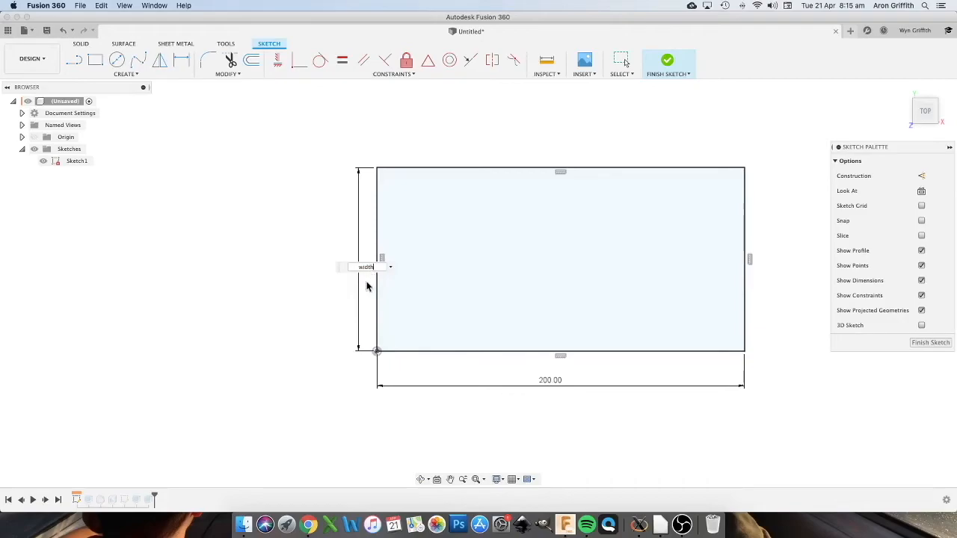
pyautogui.press('Return')
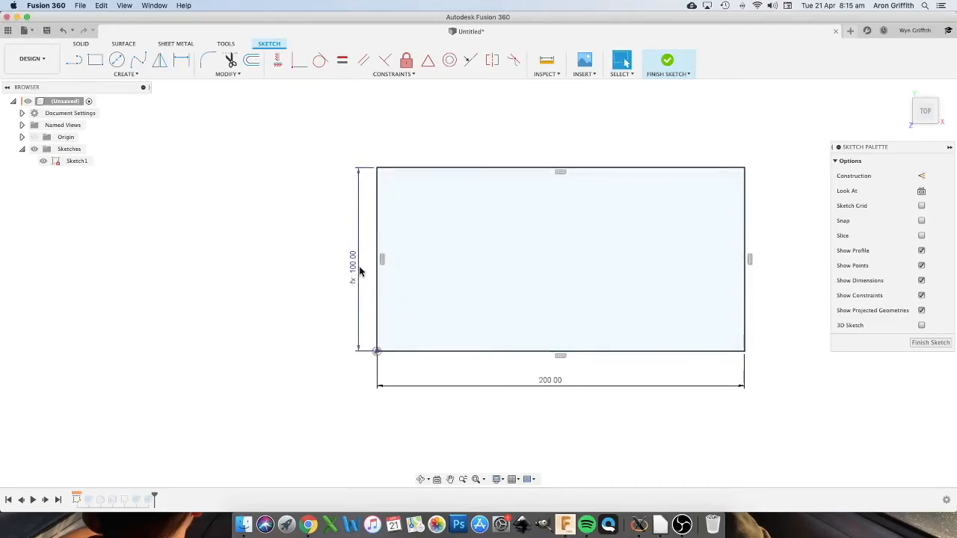
# - Drive the rectangle's horizontal dimension with the length parameter and finish the sketch
pyautogui.doubleClick(551, 380)
pyautogui.write('l')
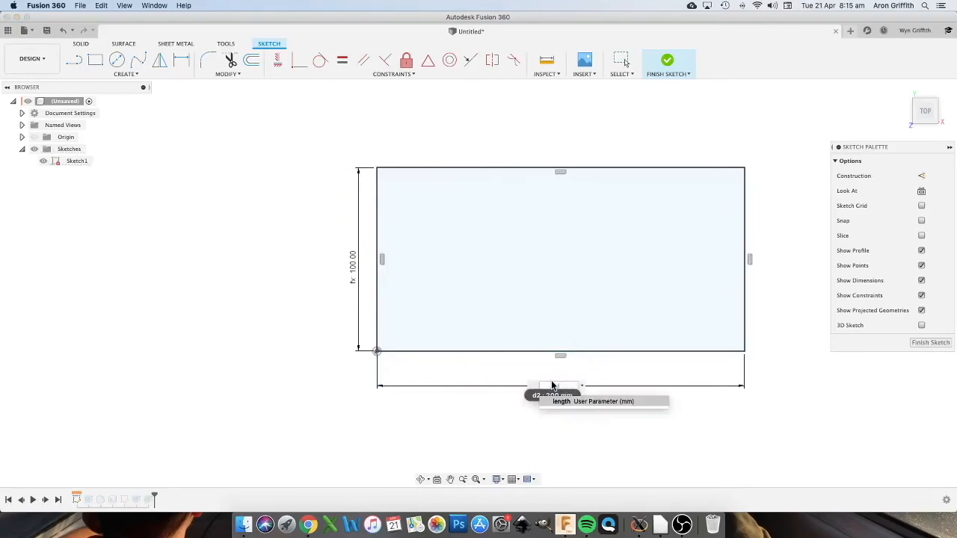
pyautogui.click(558, 405)
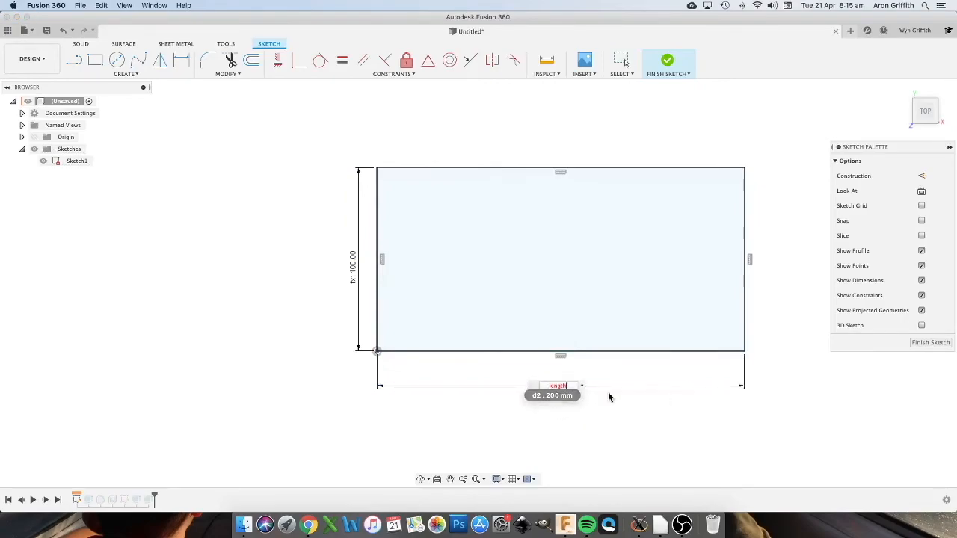
pyautogui.click(919, 347)
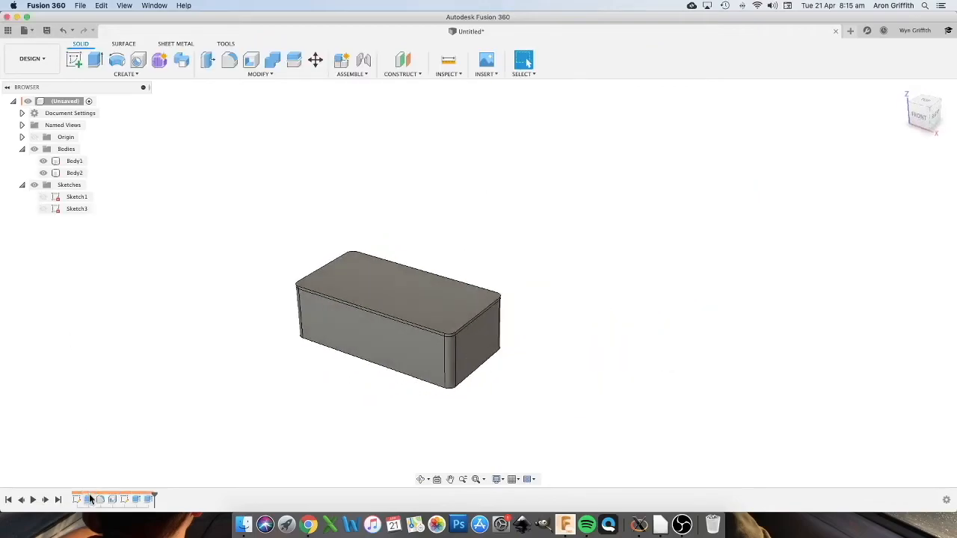
# - Edit the box's first extrusion so its distance is driven by the height parameter
pyautogui.rightClick(89, 500)
pyautogui.click(117, 399)
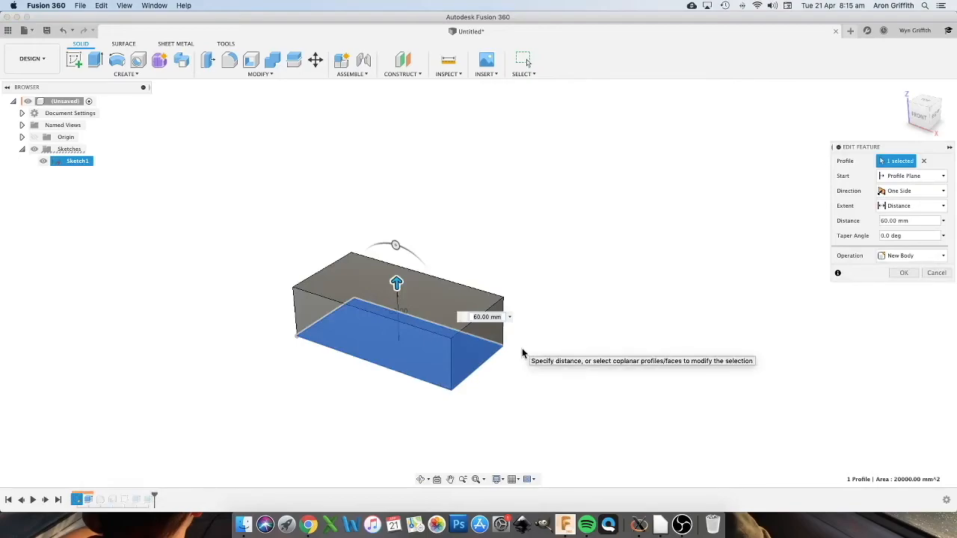
pyautogui.write('h')
pyautogui.press('Return')
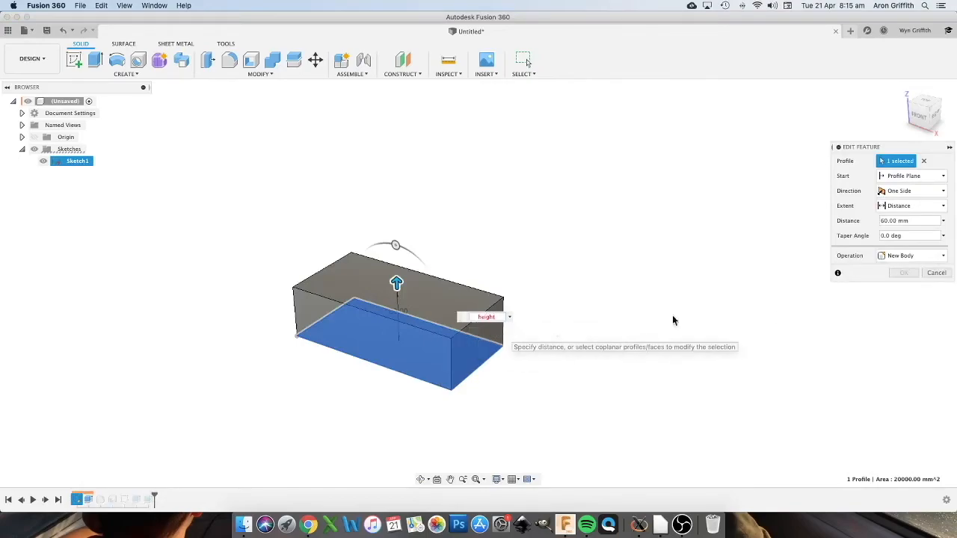
pyautogui.click(908, 273)
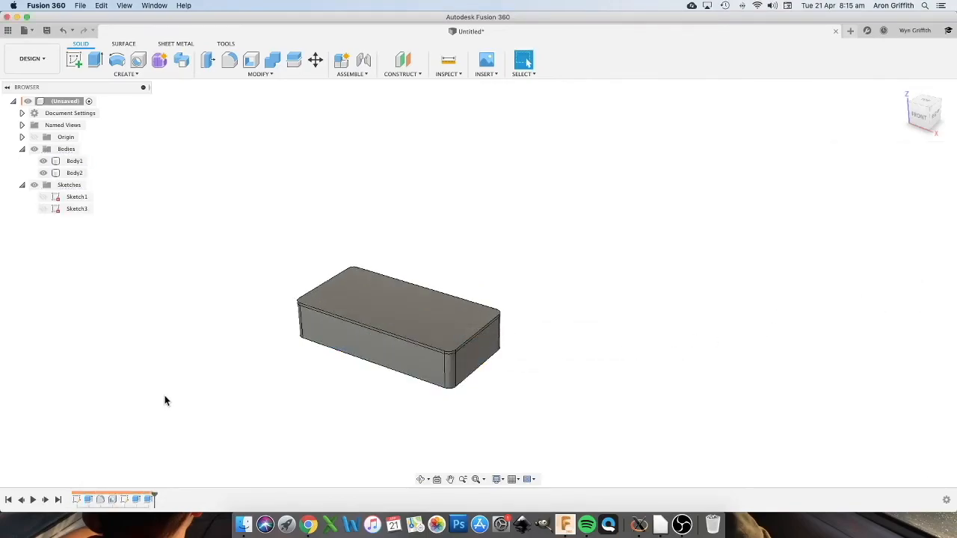
# - Add a user parameter named wall with unit mm and expression 5
pyautogui.click(329, 356)
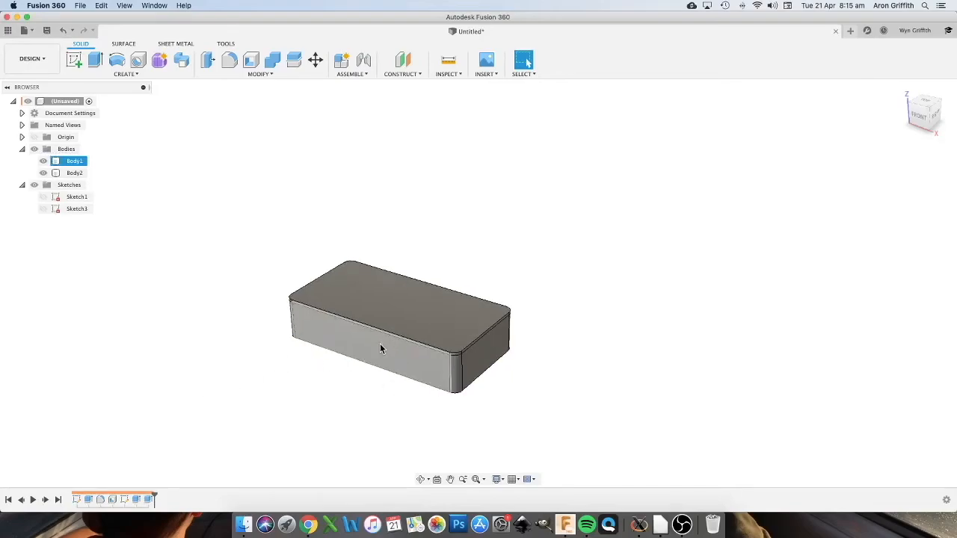
pyautogui.moveTo(360, 353)
pyautogui.keyDown('shift'); pyautogui.mouseDown(button='middle')
pyautogui.moveTo(374, 158)
pyautogui.moveTo(371, 342)
pyautogui.moveTo(345, 344)
pyautogui.mouseUp(button='middle'); pyautogui.keyUp('shift')
pyautogui.press('Escape')
pyautogui.click(271, 73)
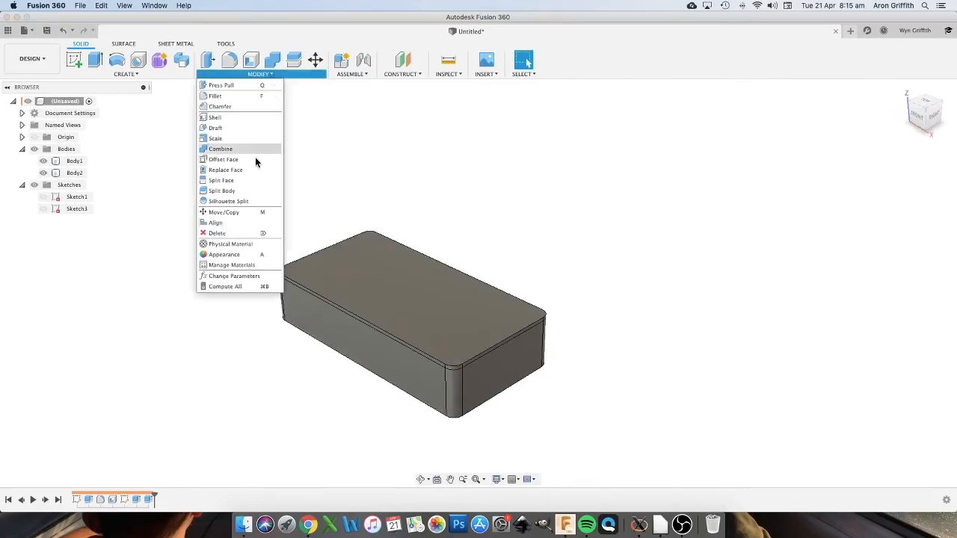
pyautogui.click(234, 276)
pyautogui.click(308, 169)
pyautogui.write('wall')
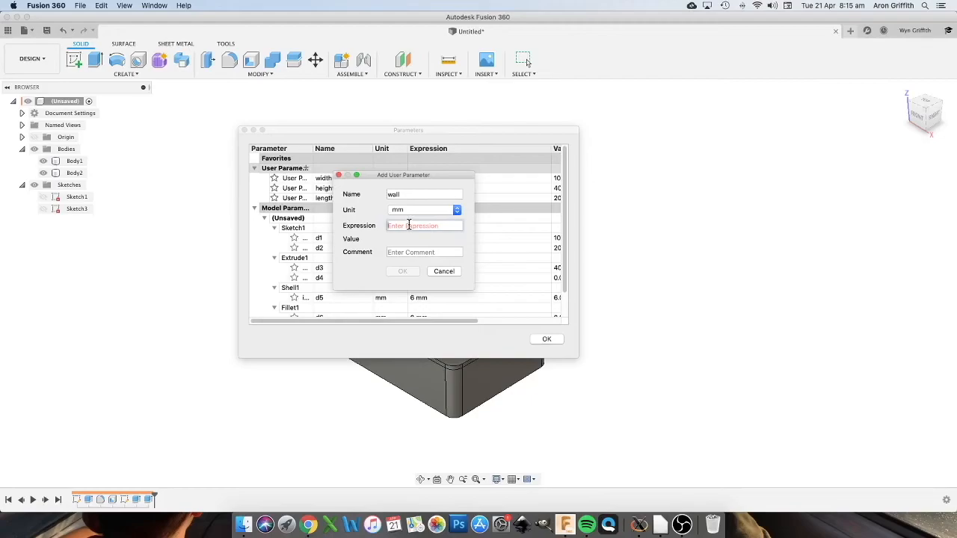
pyautogui.click(408, 226)
pyautogui.write('5')
pyautogui.click(408, 273)
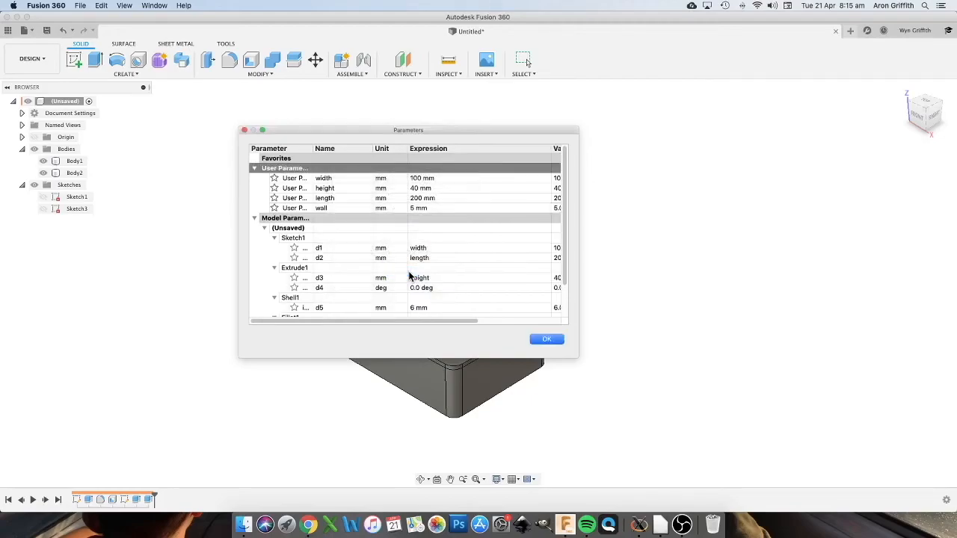
# - Add a user parameter named corners with unit mm and expression 10, and close the parameters
pyautogui.click(305, 168)
pyautogui.click(390, 193)
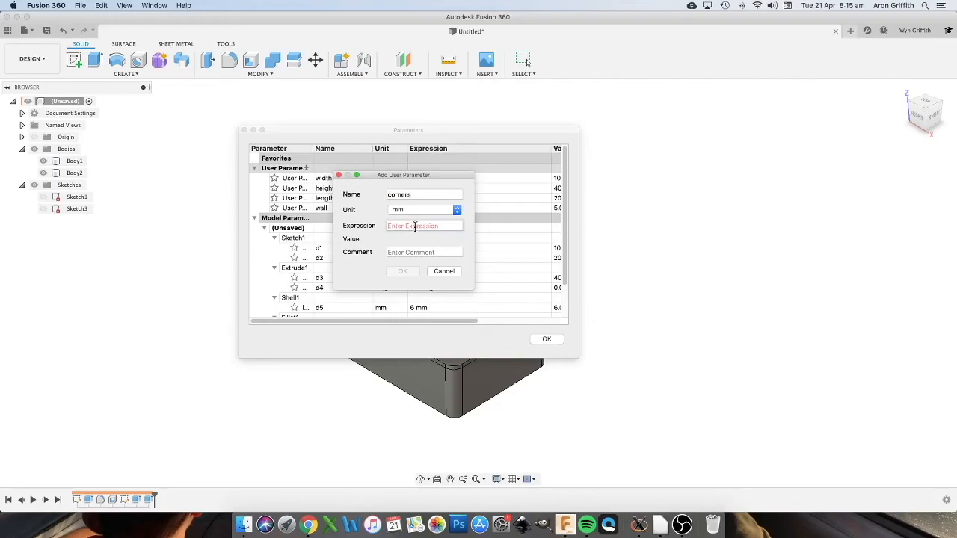
pyautogui.write('10')
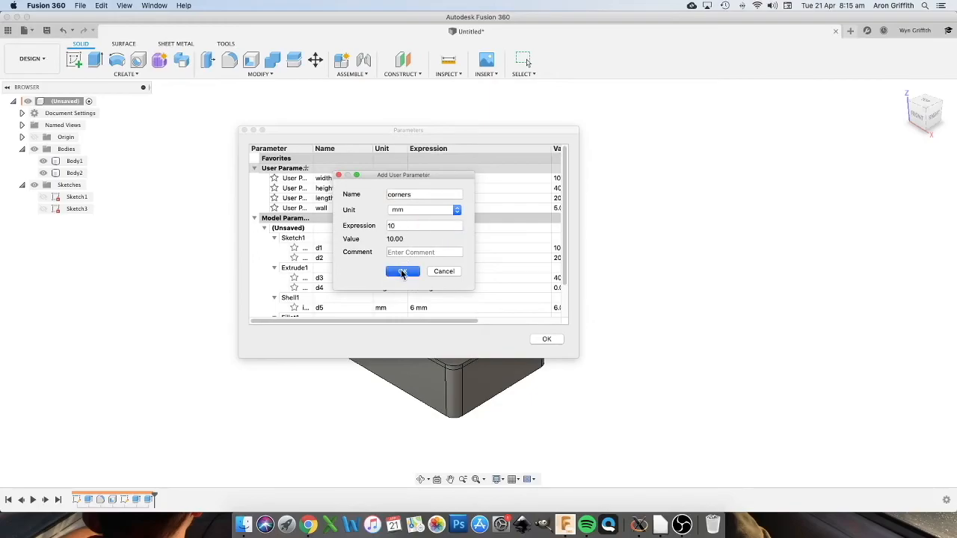
pyautogui.click(402, 271)
pyautogui.click(547, 339)
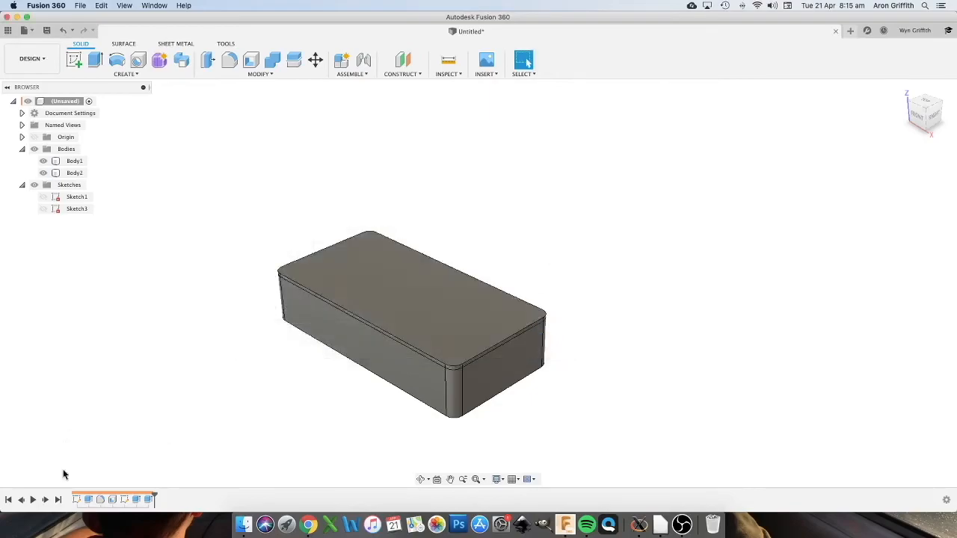
# - Edit the box's shell feature so its inside thickness is driven by the wall parameter
pyautogui.rightClick(113, 500)
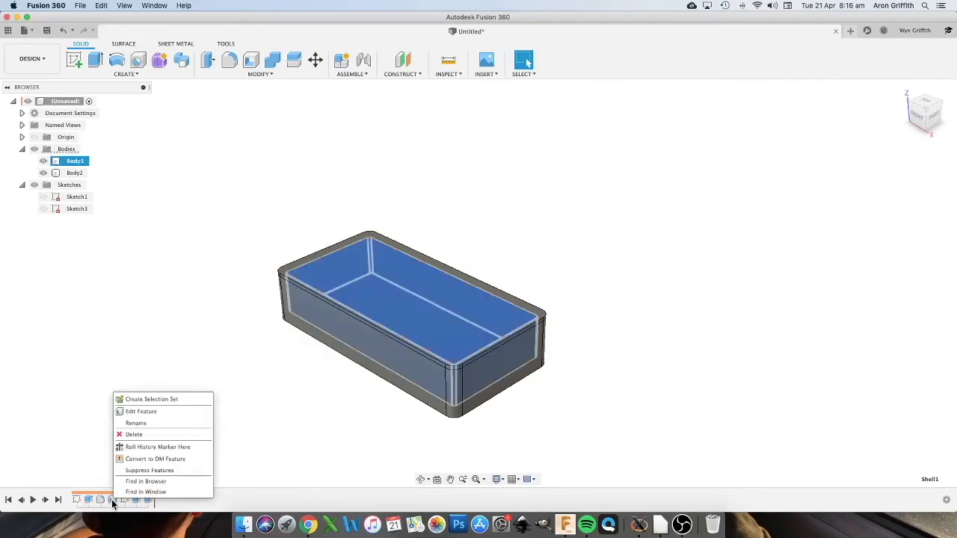
pyautogui.click(133, 412)
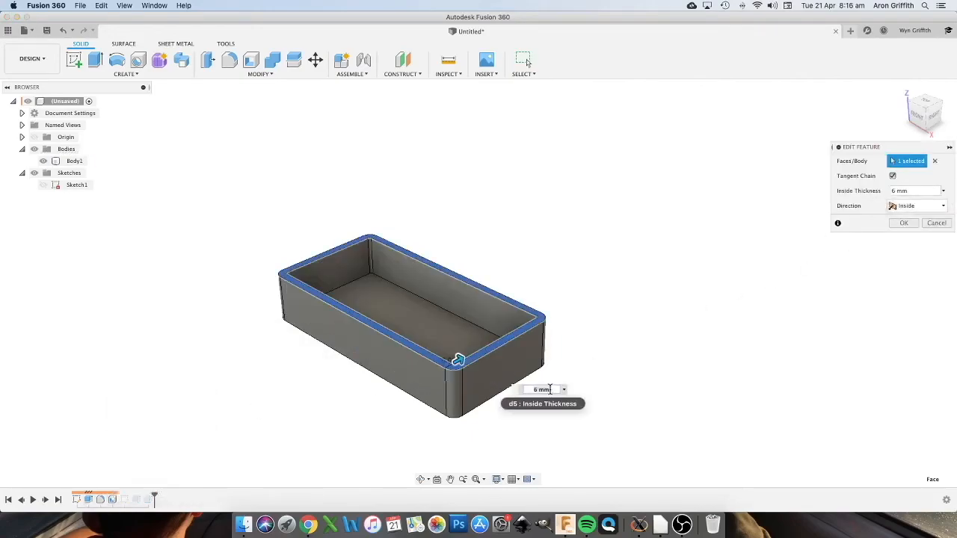
pyautogui.write('wall')
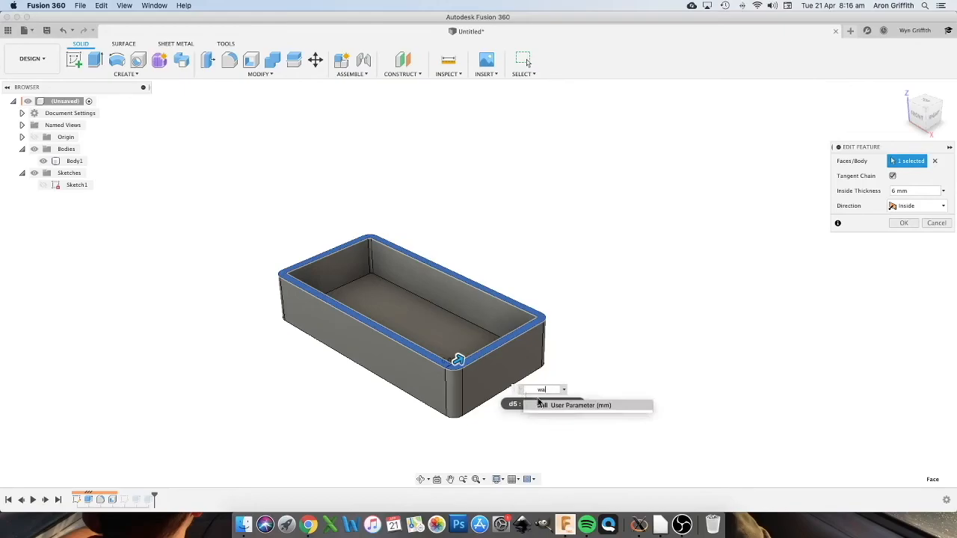
pyautogui.click(554, 405)
pyautogui.click(905, 224)
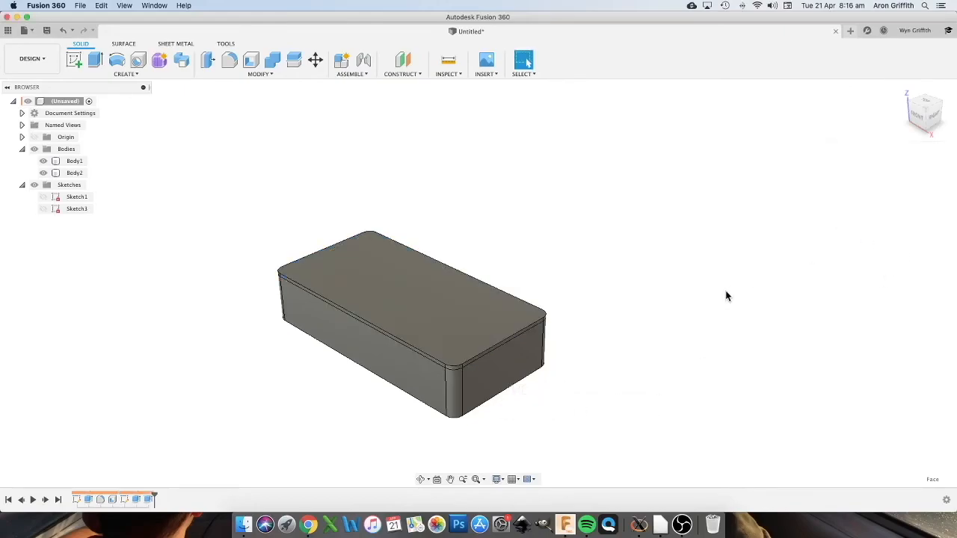
# - Edit the fillet on the box's four vertical edges so its radius is driven by the corners parameter
pyautogui.rightClick(102, 499)
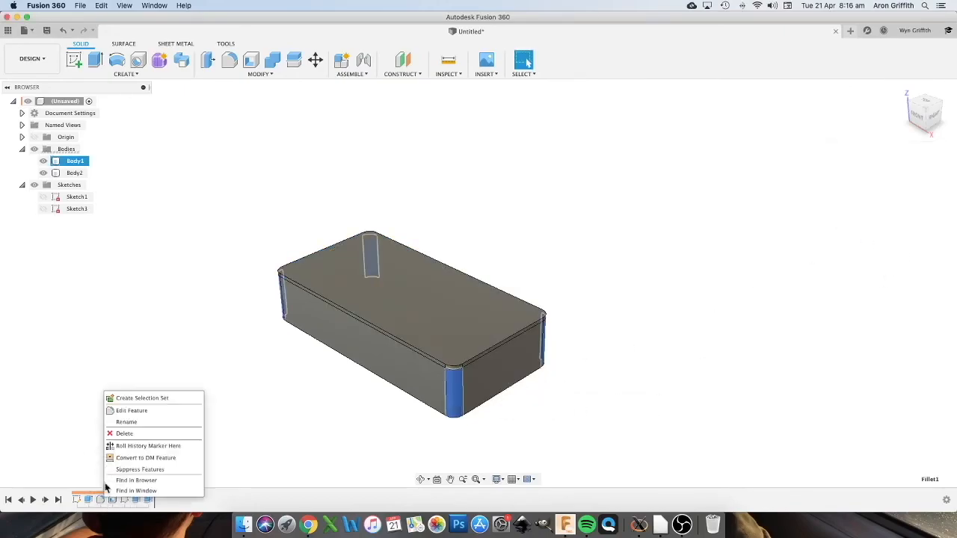
pyautogui.click(118, 410)
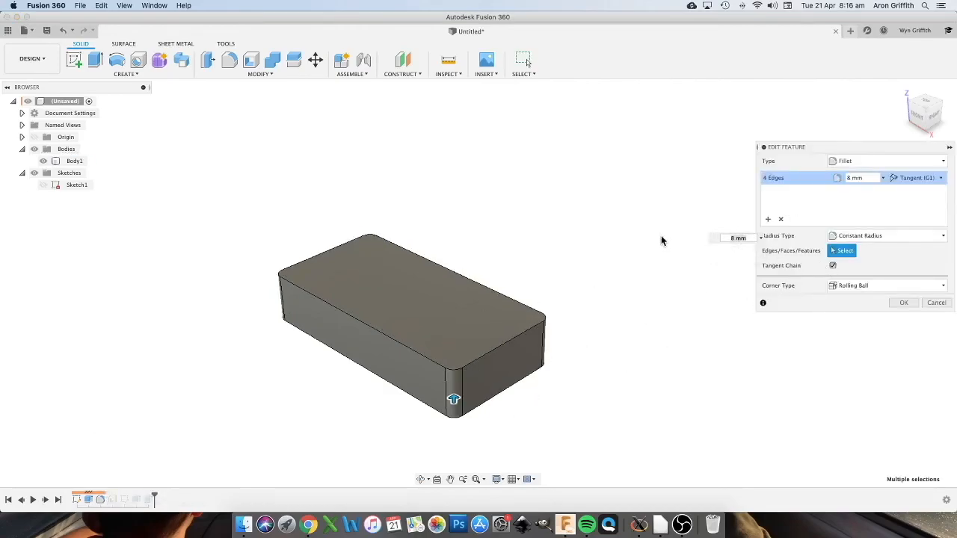
pyautogui.write('corners')
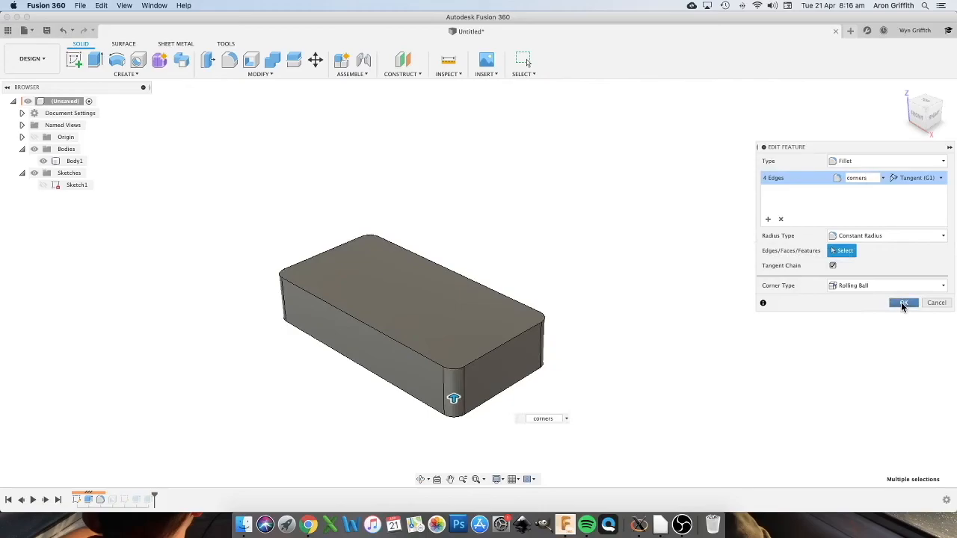
pyautogui.click(904, 303)
# - Reopen the parameters, move the dialog clear of the box, and set the corners parameter to 20 mm
pyautogui.click(266, 75)
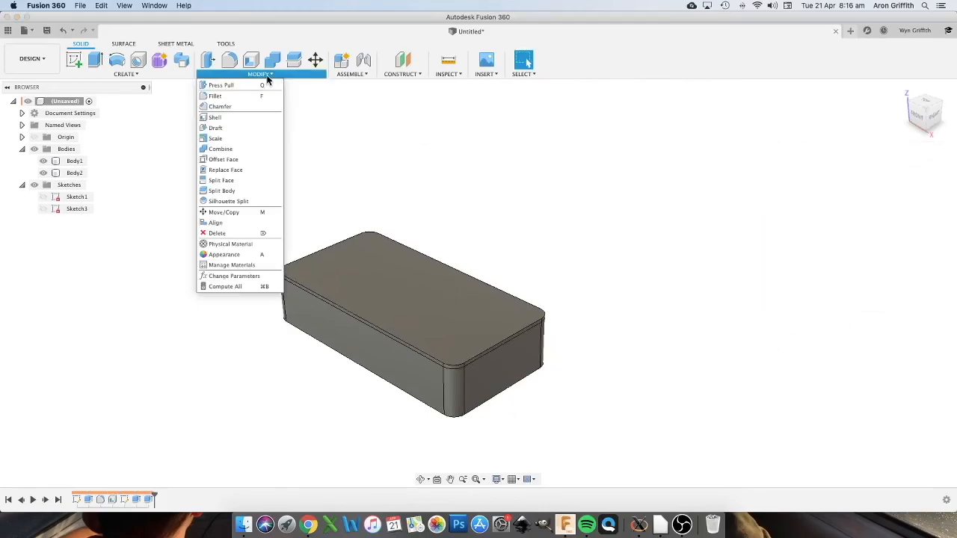
pyautogui.click(241, 273)
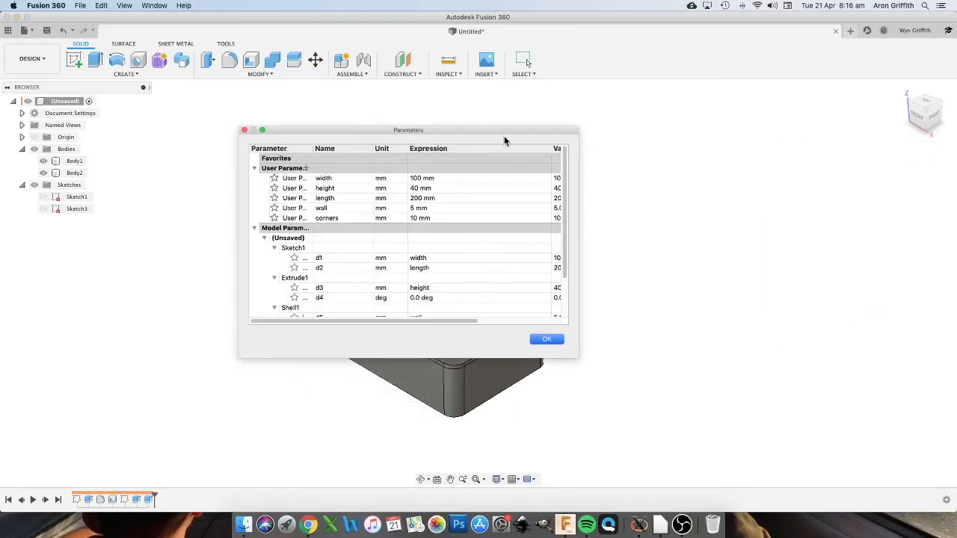
pyautogui.moveTo(485, 134); pyautogui.dragTo(801, 95)
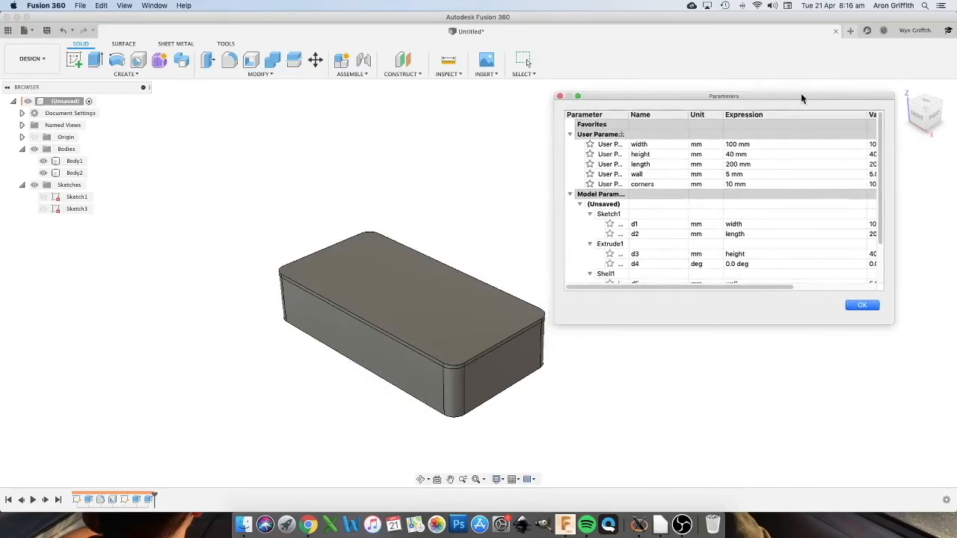
pyautogui.click(731, 183)
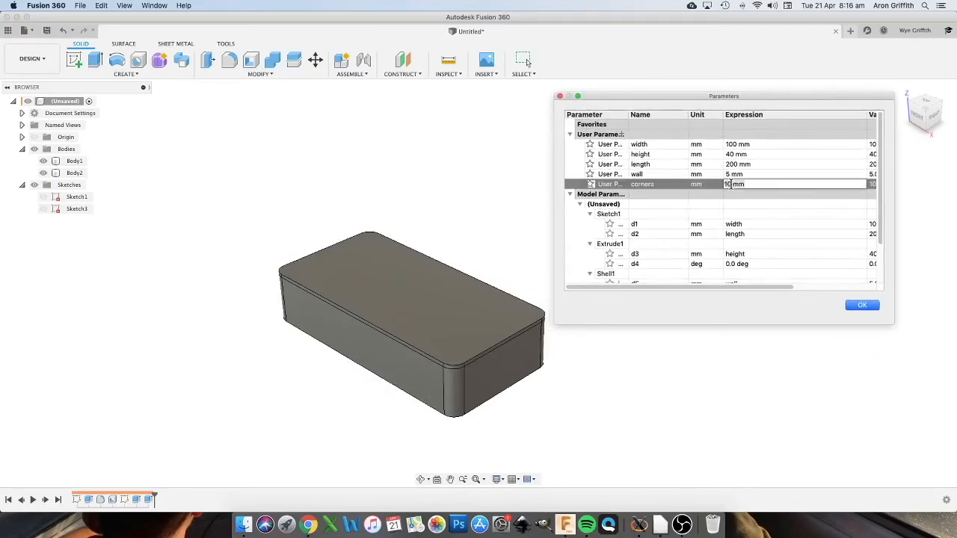
pyautogui.write('20')
pyautogui.press('Return')
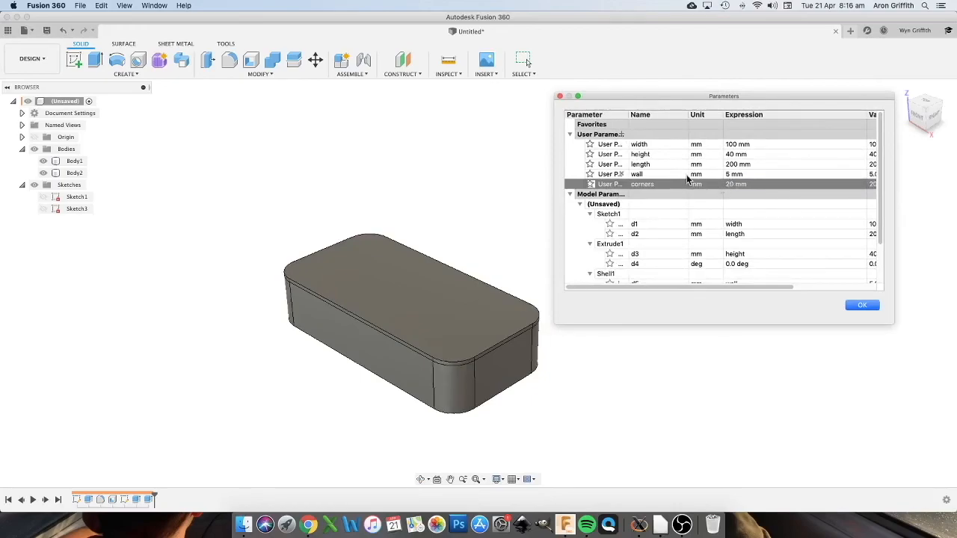
# - Set the wall parameter to 10 mm and hide the lid body to expose the box's interior
pyautogui.click(744, 174)
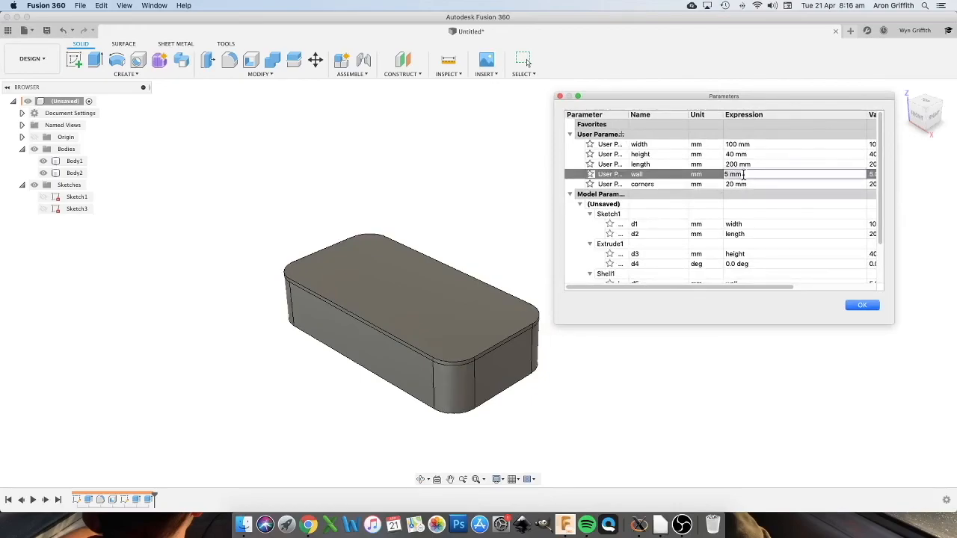
pyautogui.press('Return')
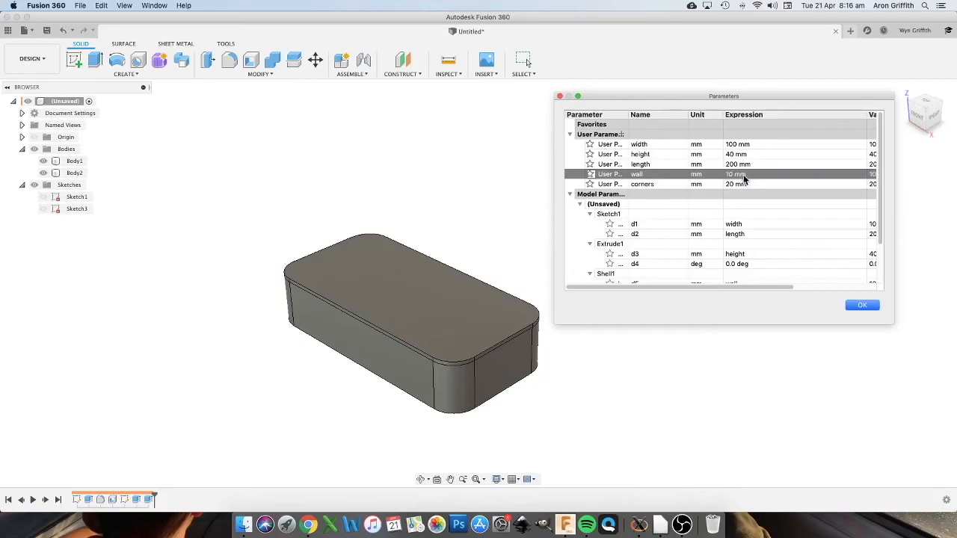
pyautogui.click(42, 172)
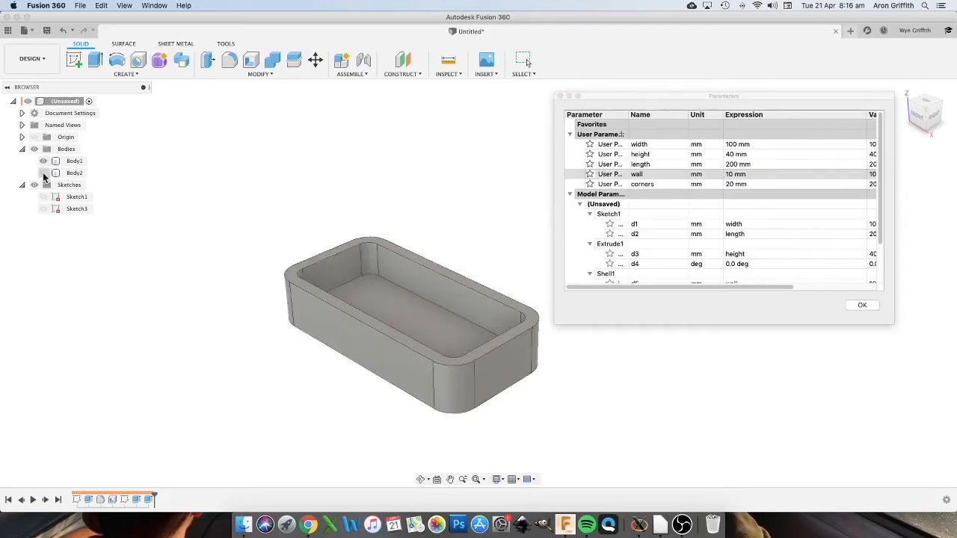
# - Set the wall parameter to 6 mm and check the open box's wall thickness
pyautogui.click(759, 176)
pyautogui.click(758, 175)
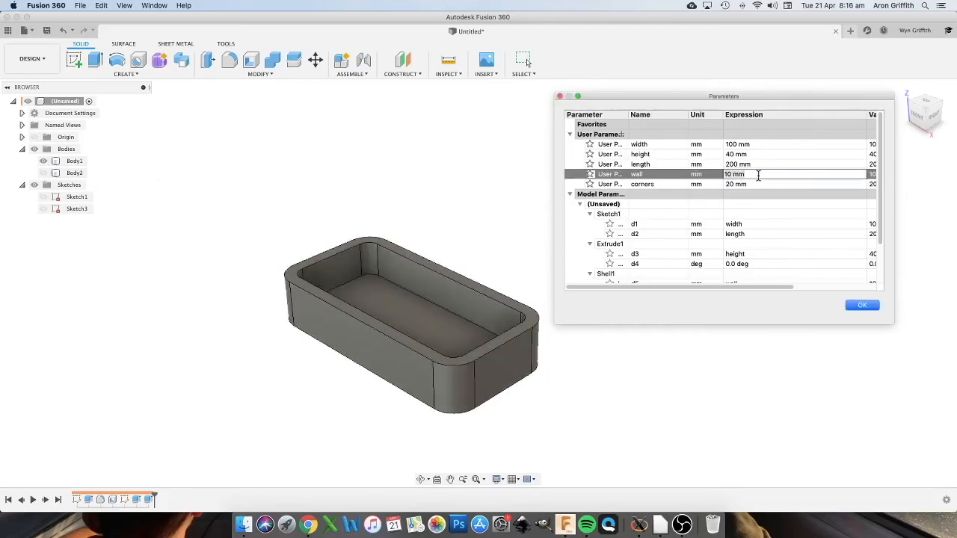
pyautogui.write('6')
pyautogui.press('Return')
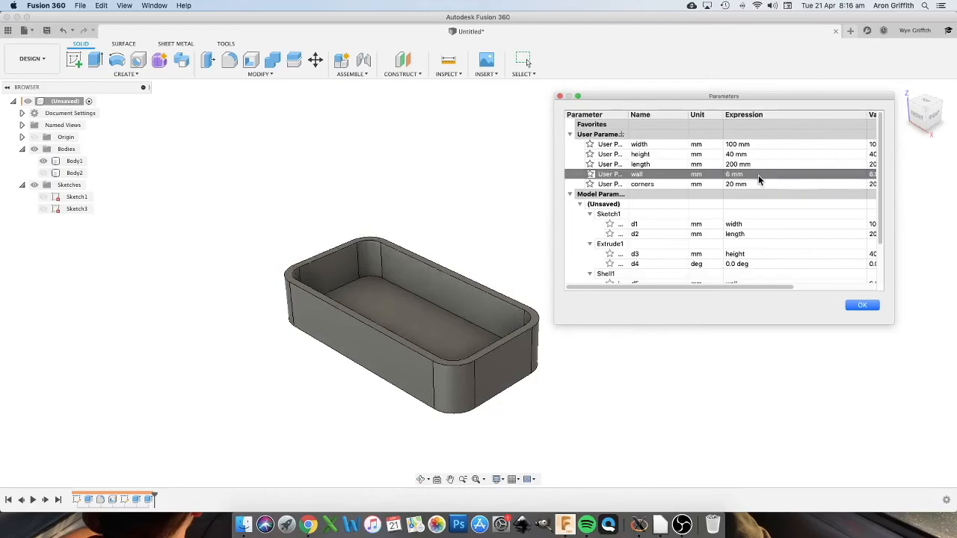
pyautogui.click(870, 306)
pyautogui.moveTo(374, 336)
pyautogui.keyDown('shift'); pyautogui.mouseDown(button='middle')
pyautogui.moveTo(374, 282)
pyautogui.moveTo(371, 355)
pyautogui.moveTo(353, 333)
pyautogui.mouseUp(button='middle'); pyautogui.keyUp('shift')
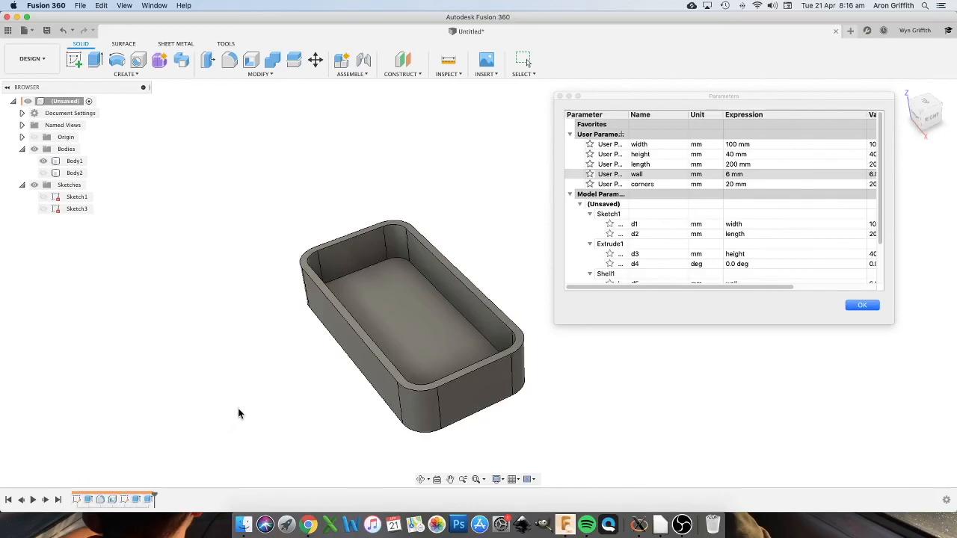
pyautogui.moveTo(351, 370)
pyautogui.keyDown('shift'); pyautogui.mouseDown(button='middle')
pyautogui.moveTo(367, 352)
pyautogui.moveTo(377, 380)
pyautogui.moveTo(409, 412)
pyautogui.moveTo(495, 412)
pyautogui.moveTo(456, 412)
pyautogui.moveTo(355, 374)
pyautogui.moveTo(386, 337)
pyautogui.moveTo(366, 307)
pyautogui.moveTo(382, 382)
pyautogui.moveTo(353, 369)
pyautogui.moveTo(393, 381)
pyautogui.moveTo(354, 359)
pyautogui.mouseUp(button='middle'); pyautogui.keyUp('shift')
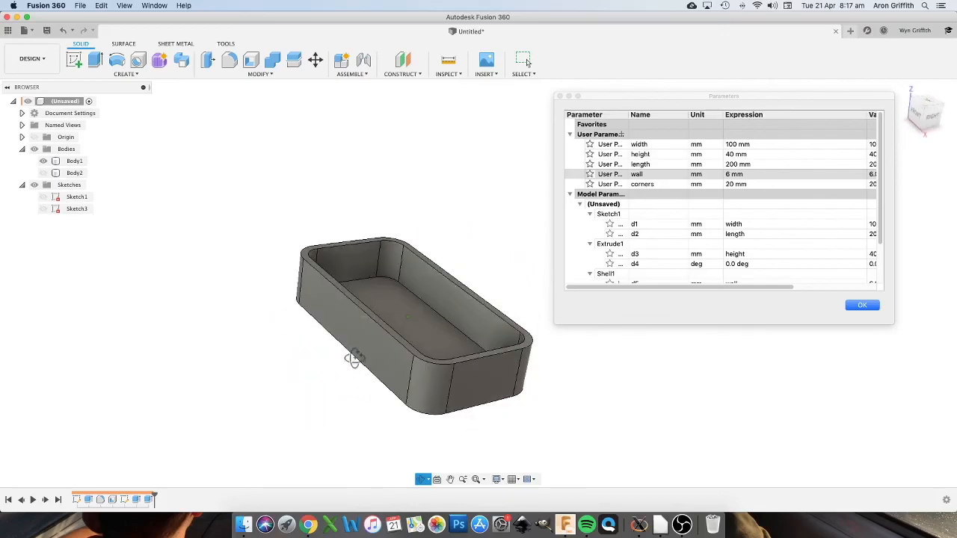